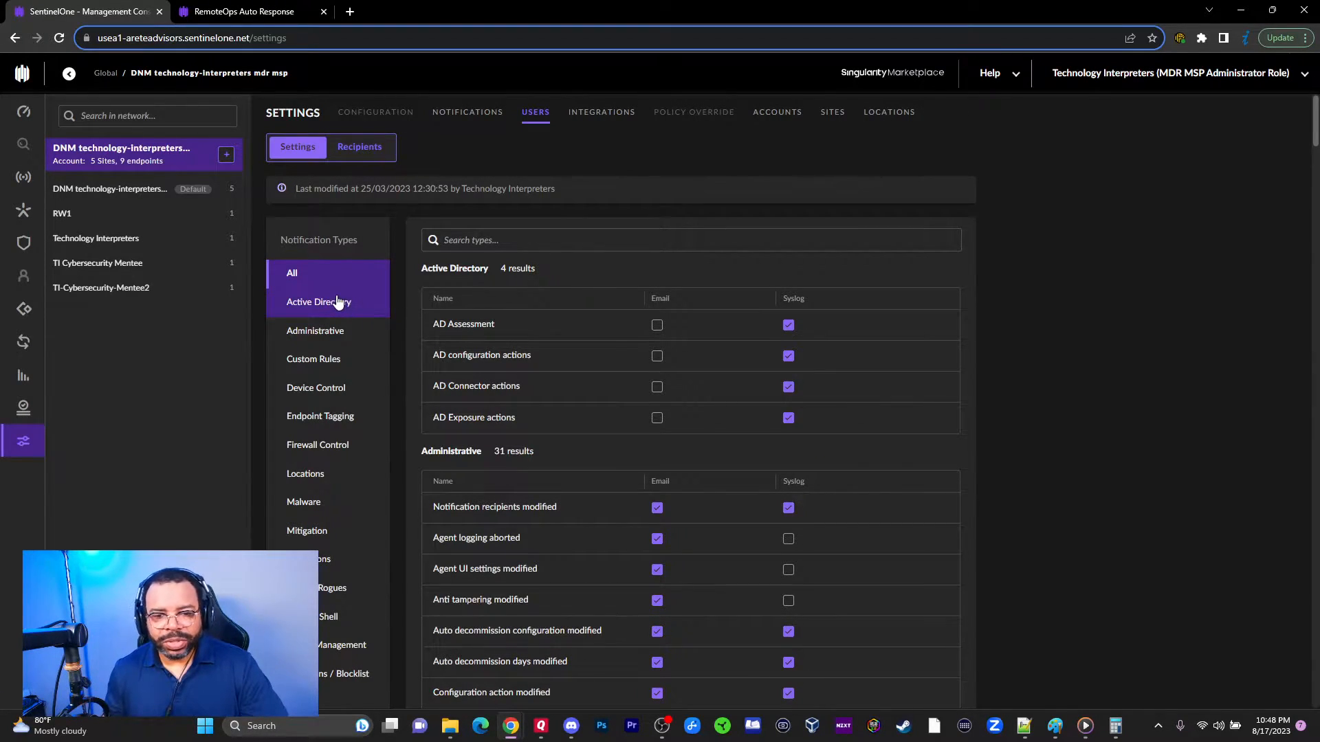
Step: Dismiss the new-email desktop toast and filter to the four Active Directory notification types
scroll(481, 309, "down", 1)
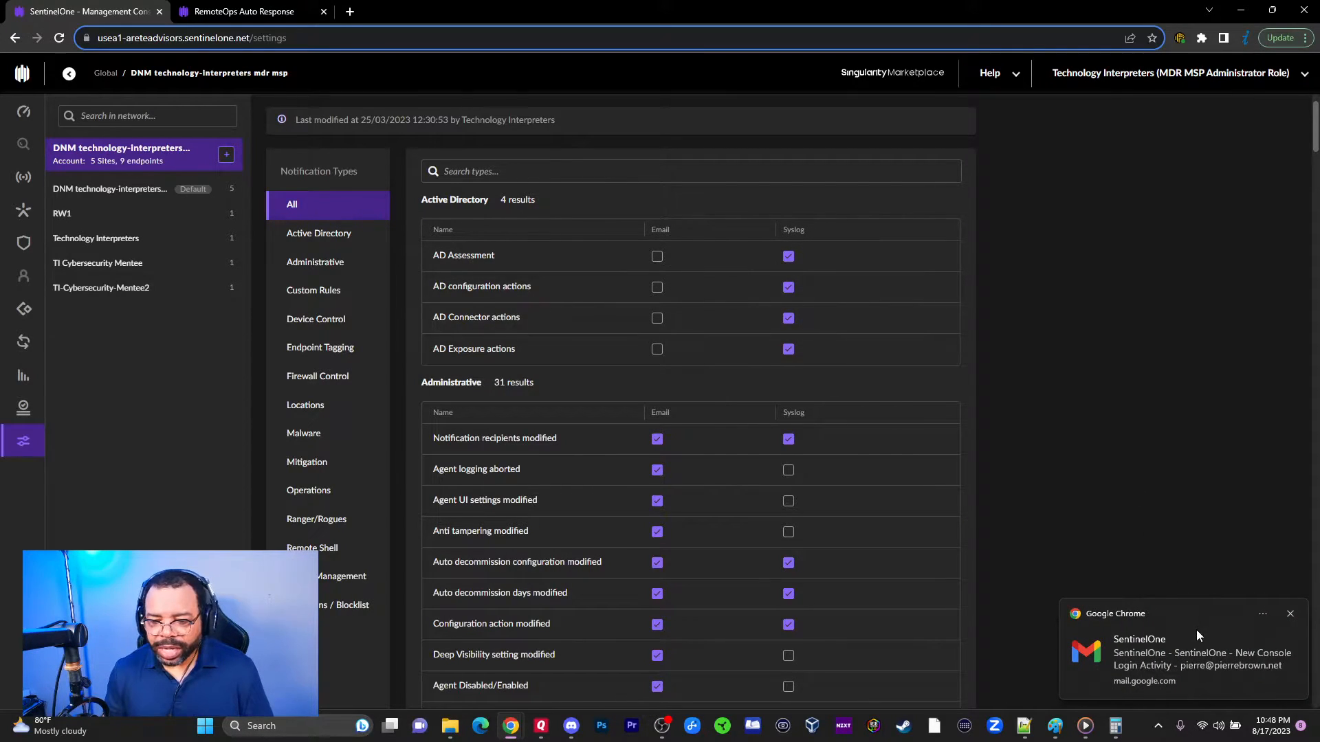
left_click(1290, 615)
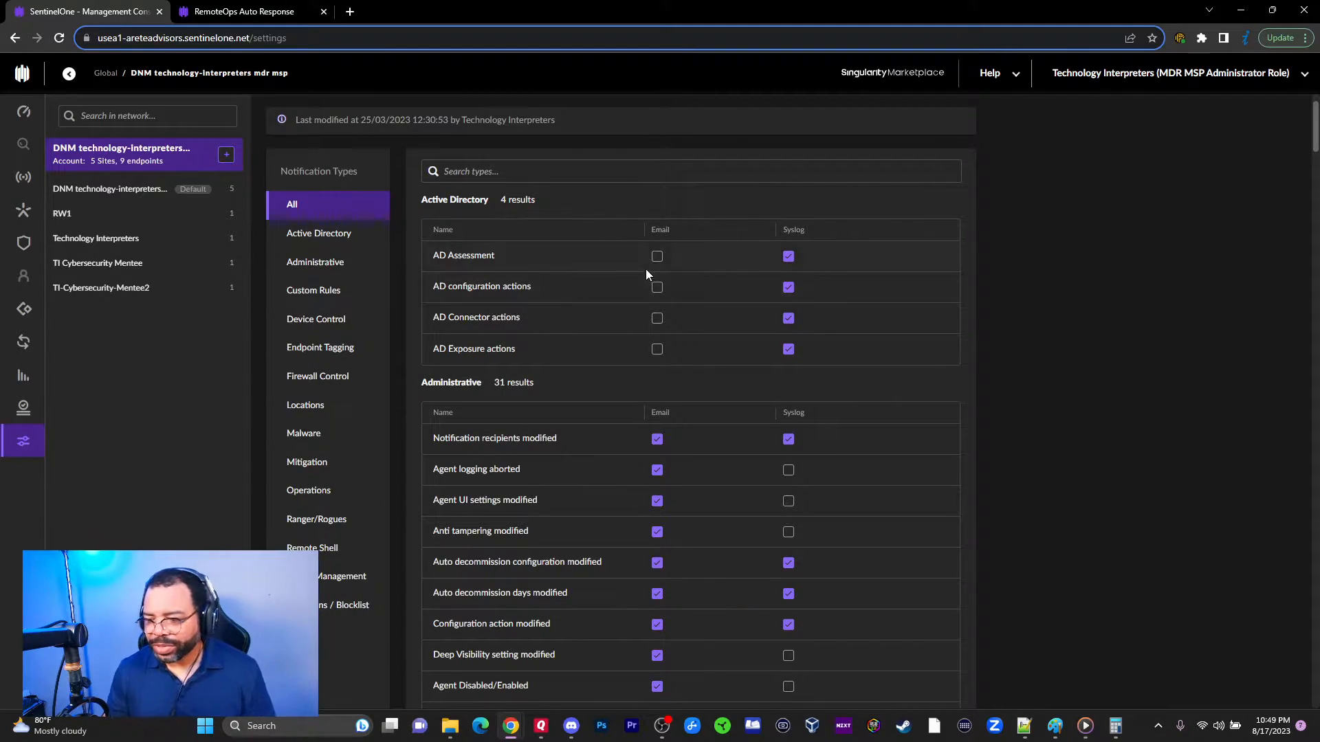
left_click(323, 237)
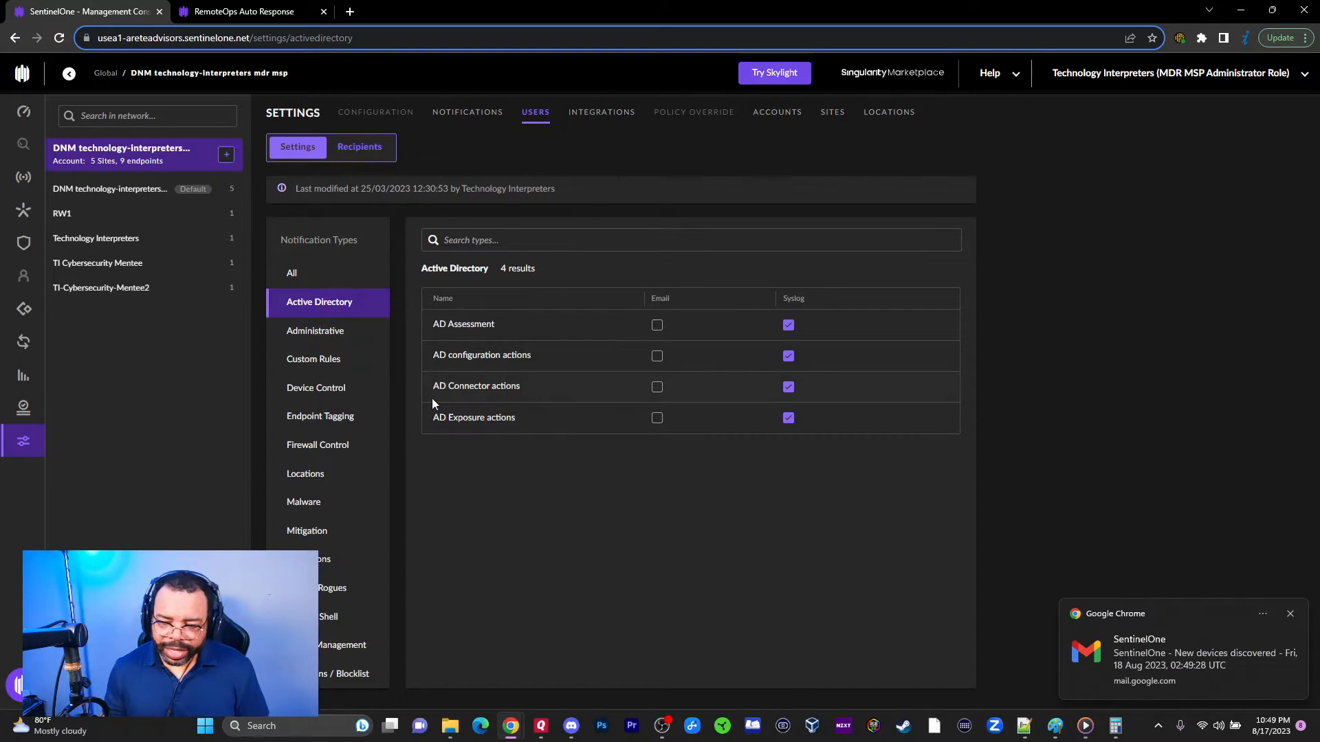
Step: Switch from Active Directory to the 31 Administrative notification types
left_click(319, 331)
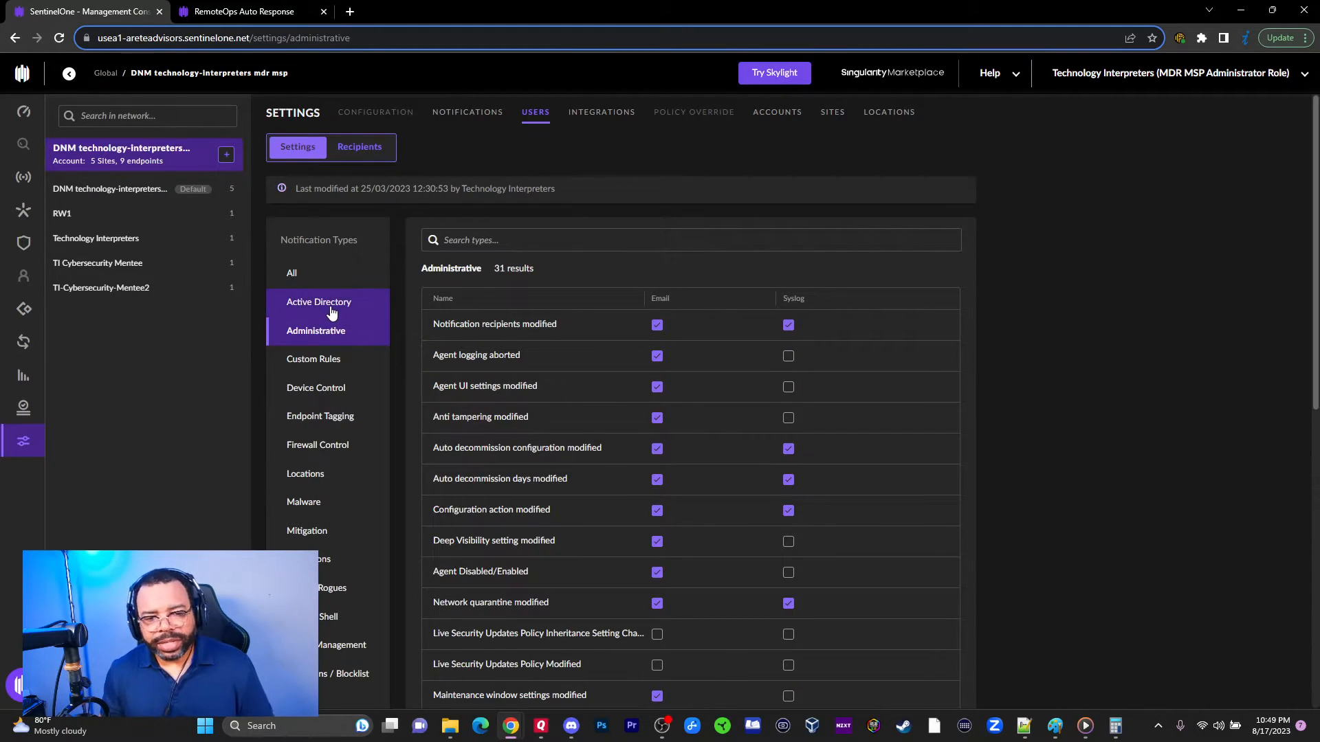
left_click(318, 305)
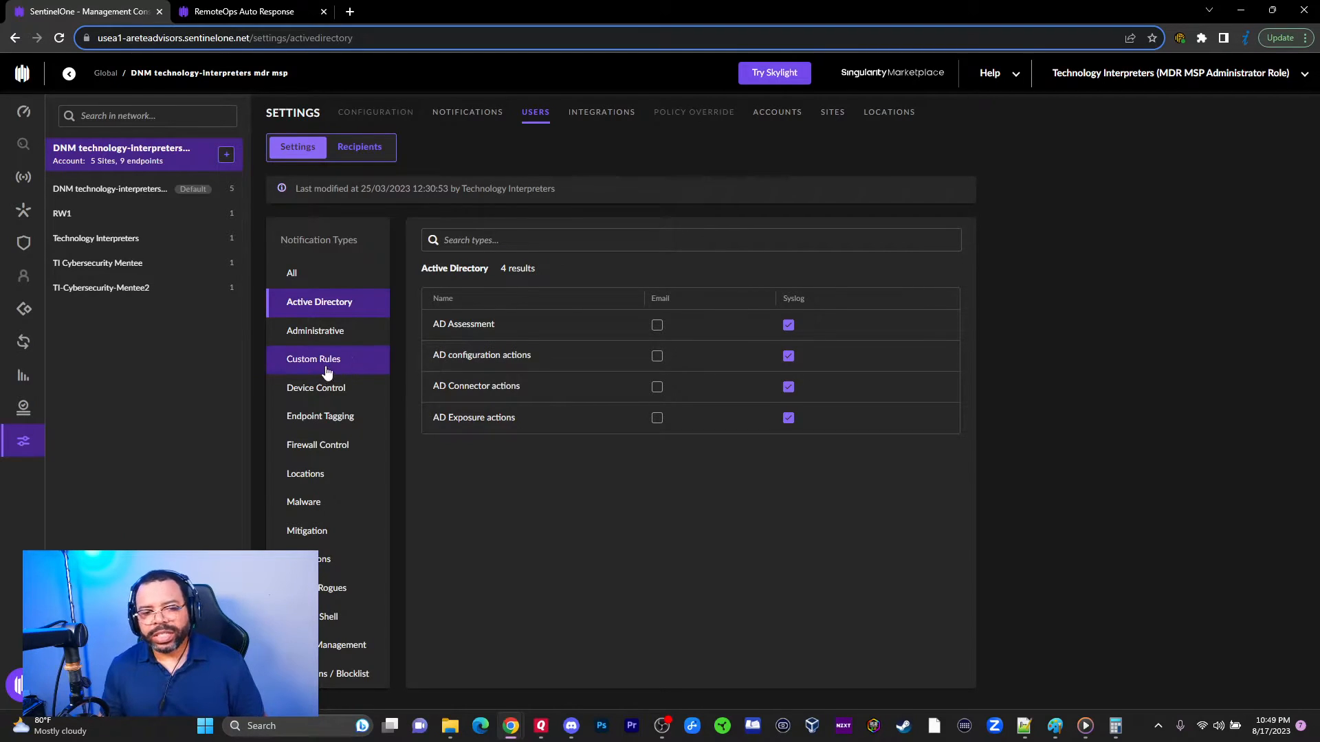
left_click(324, 330)
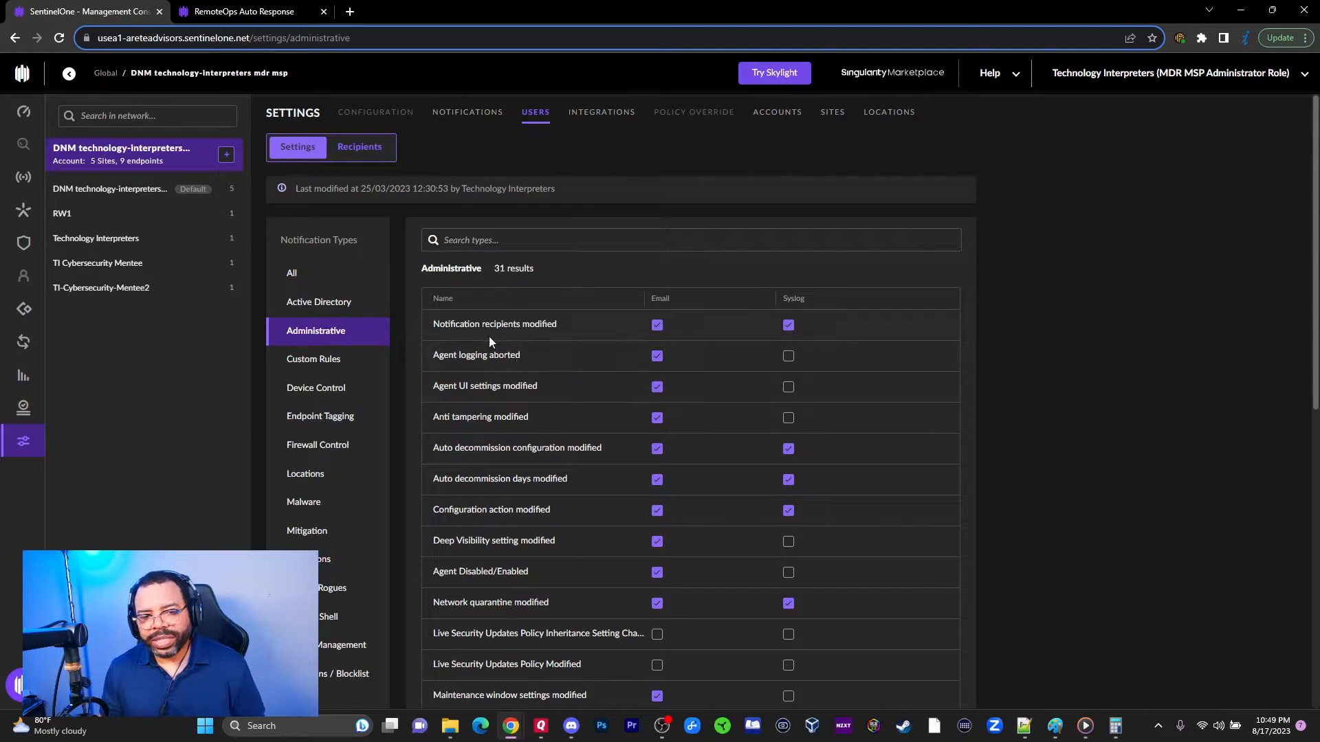
scroll(527, 322, "down", 1)
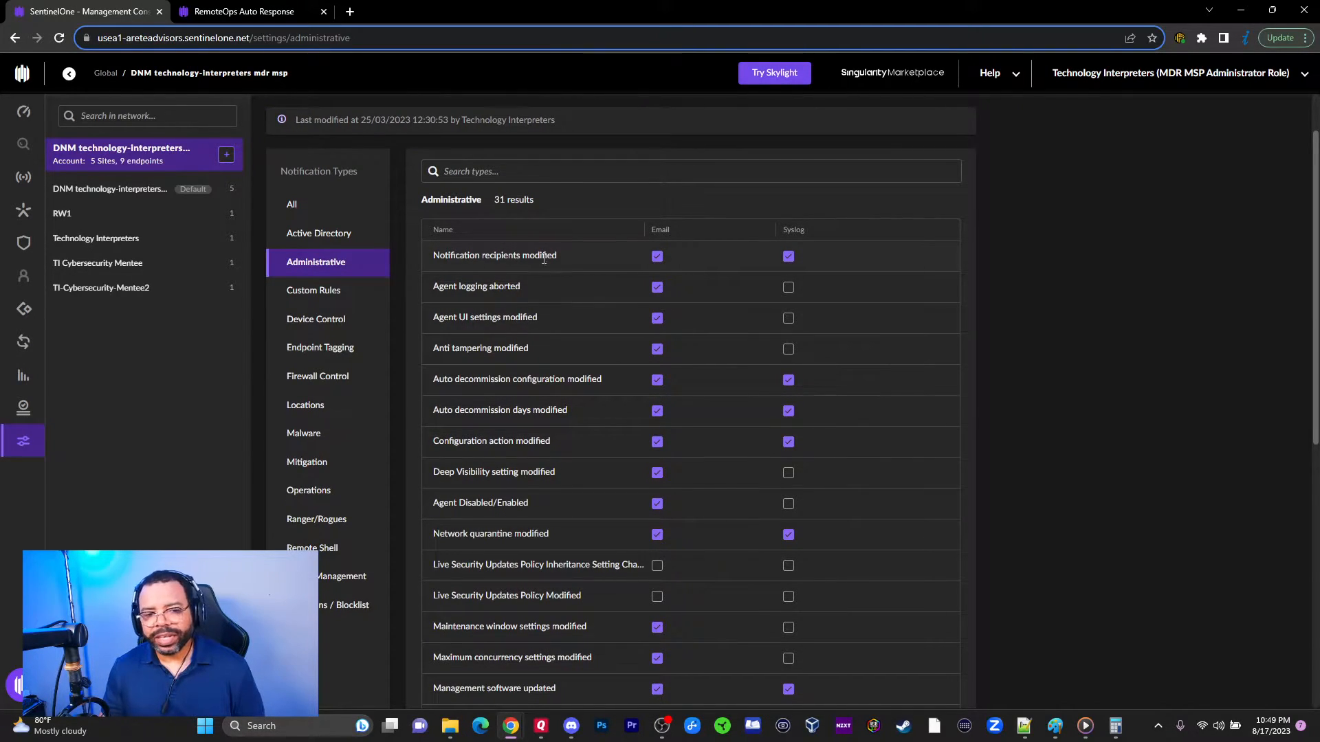
scroll(426, 261, "up", 1)
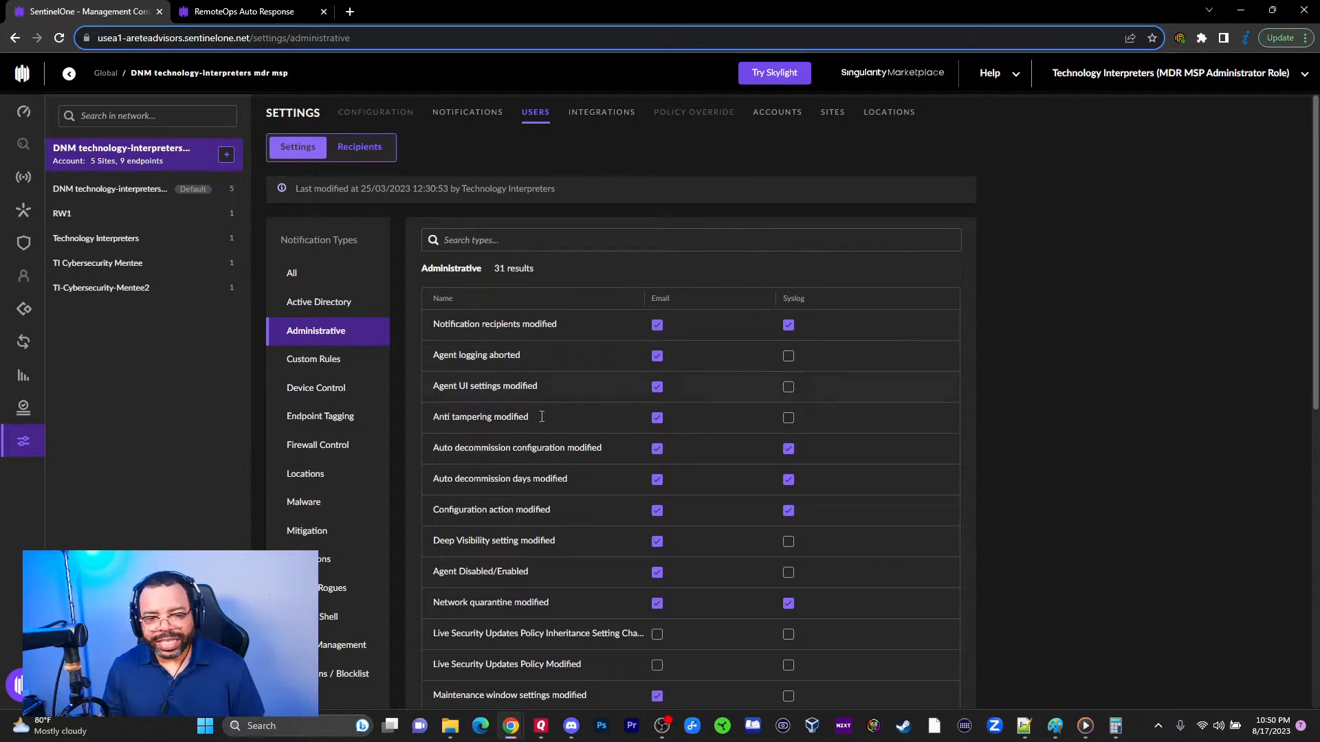
Step: Scroll through the Administrative types to review their Email and Syslog delivery settings
scroll(525, 372, "down", 2)
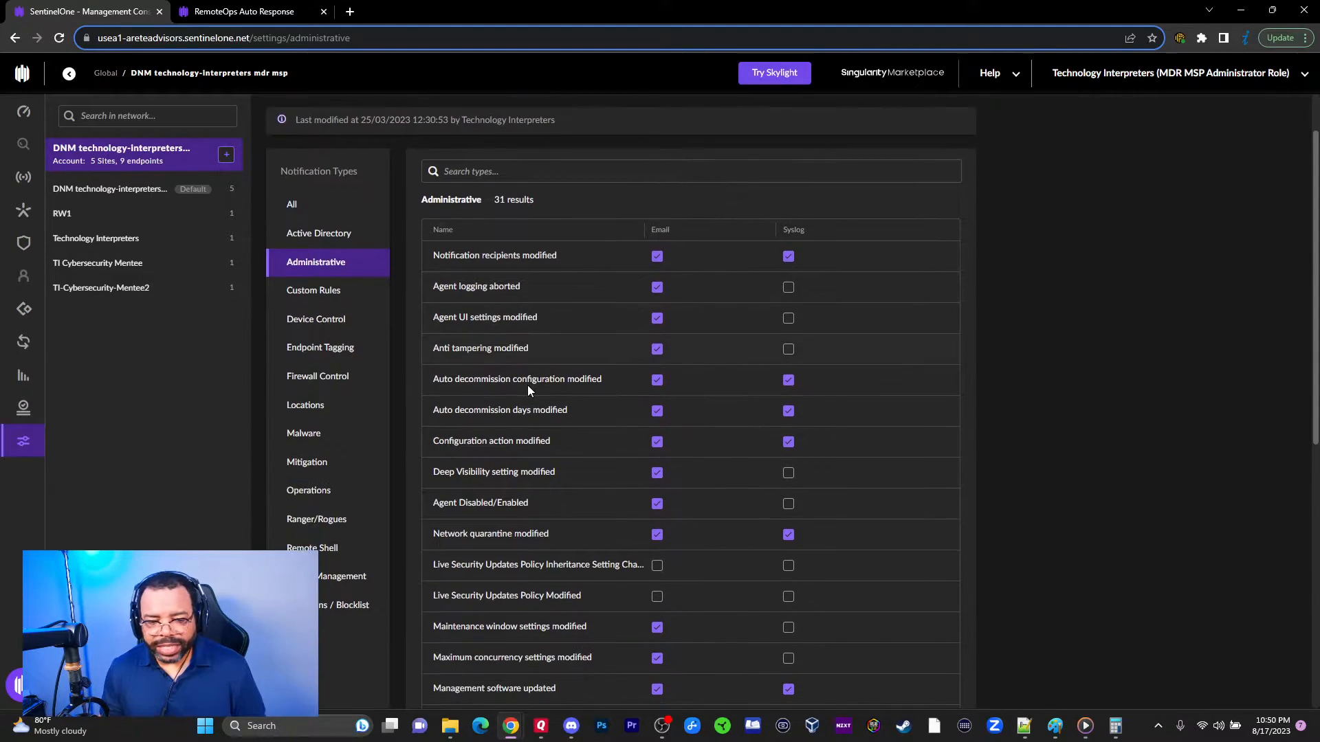
scroll(528, 390, "down", 3)
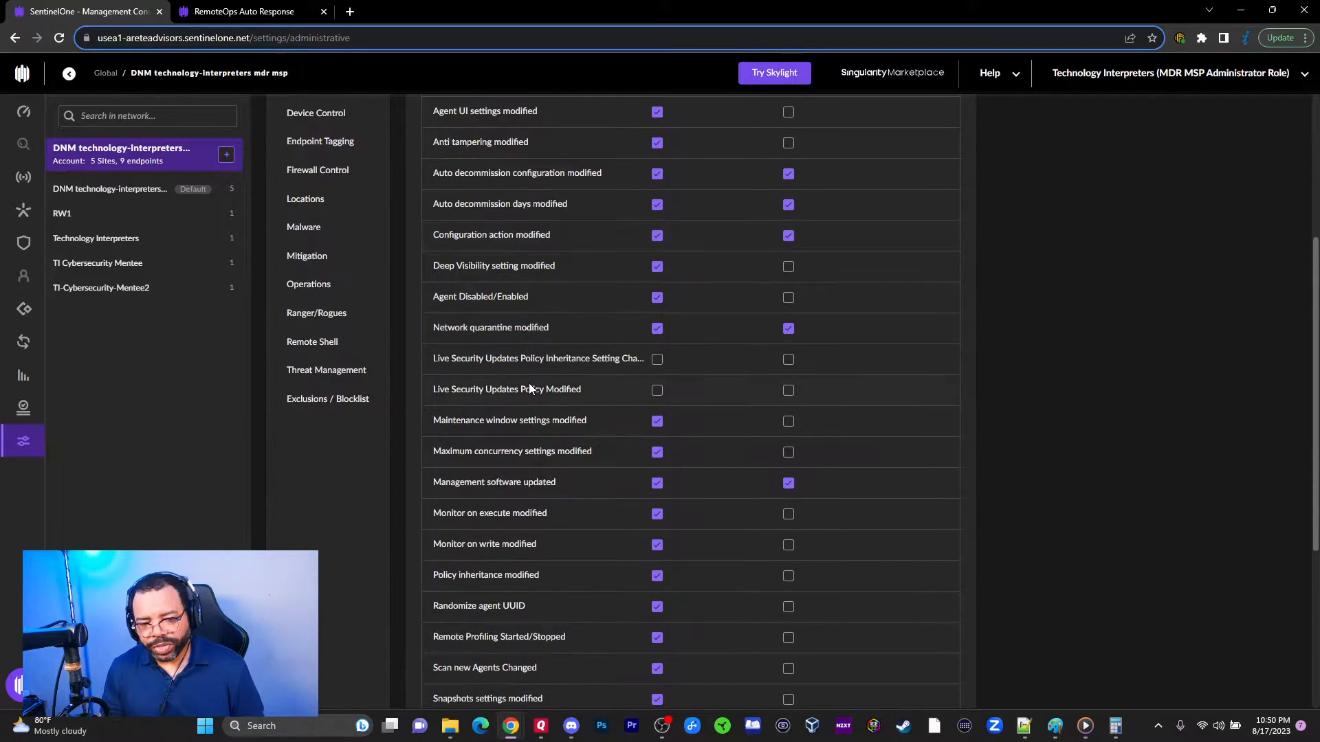
scroll(531, 382, "down", 3)
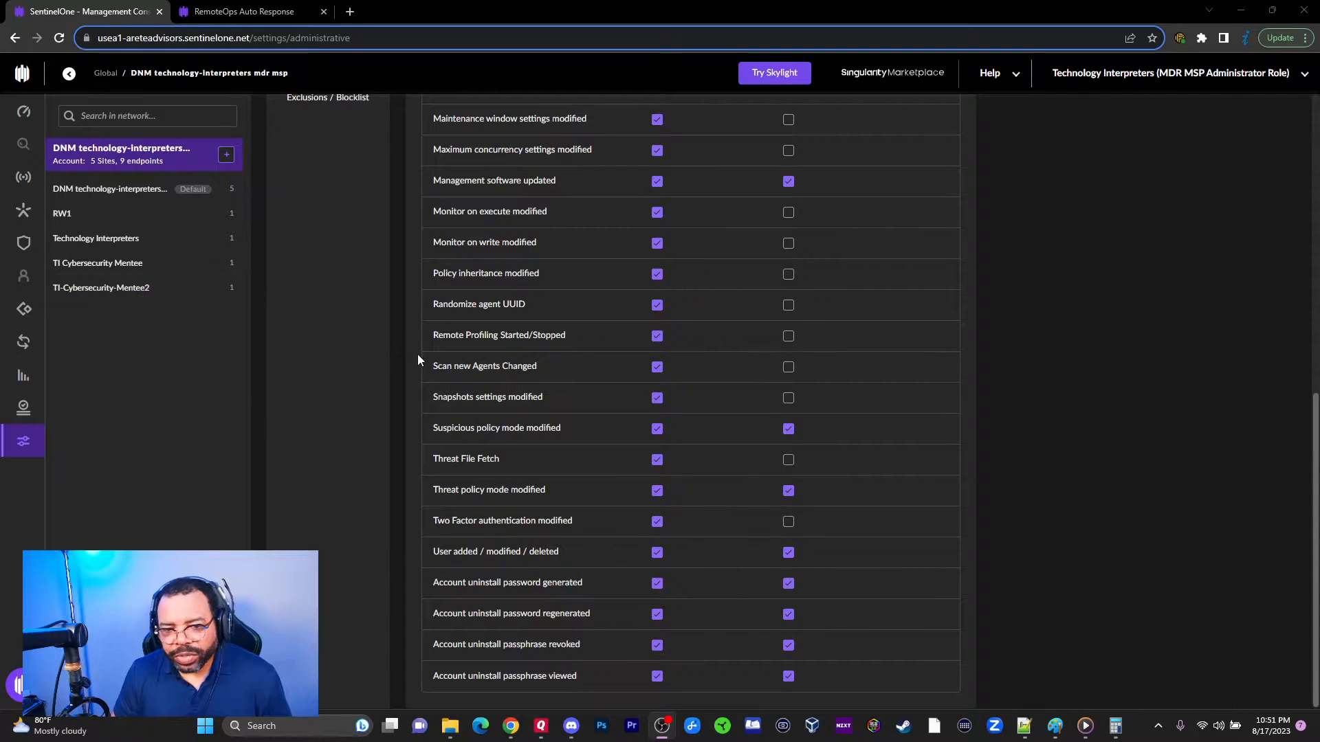
scroll(661, 435, "up", 4)
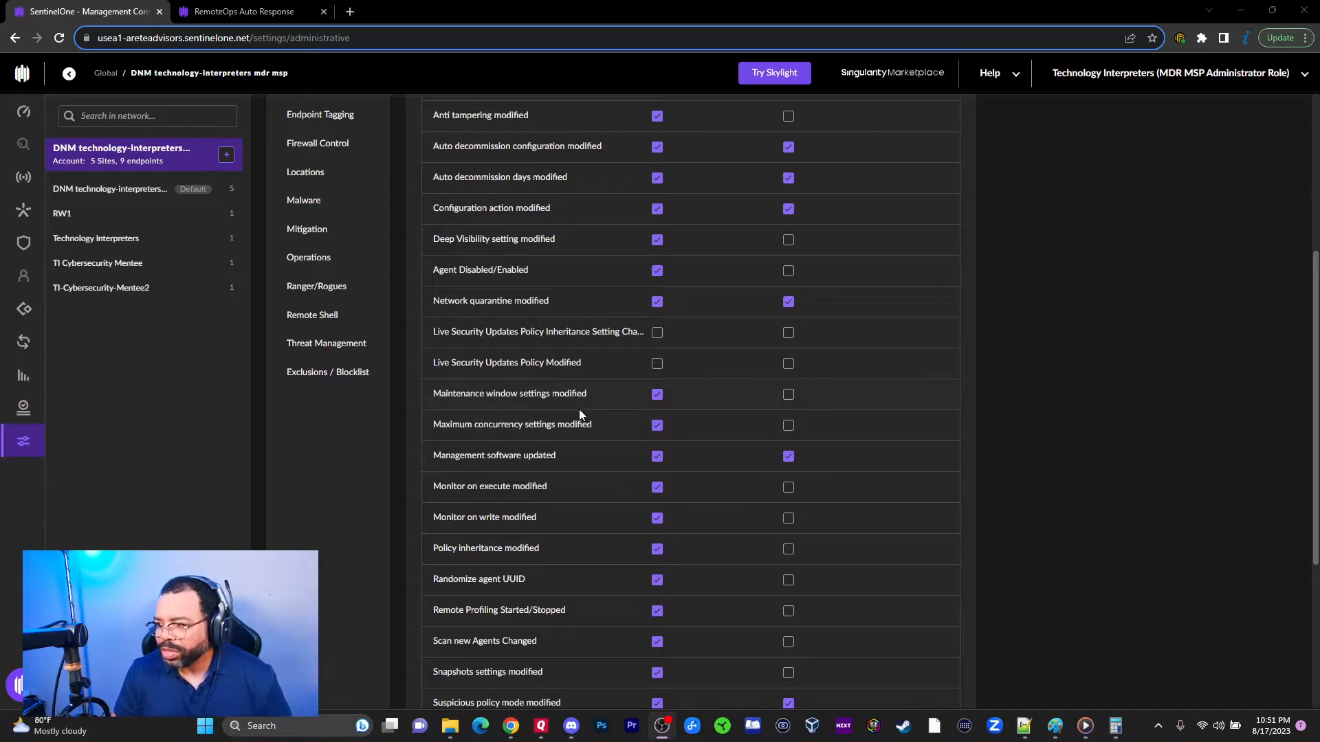
scroll(579, 410, "up", 3)
scroll(571, 401, "up", 2)
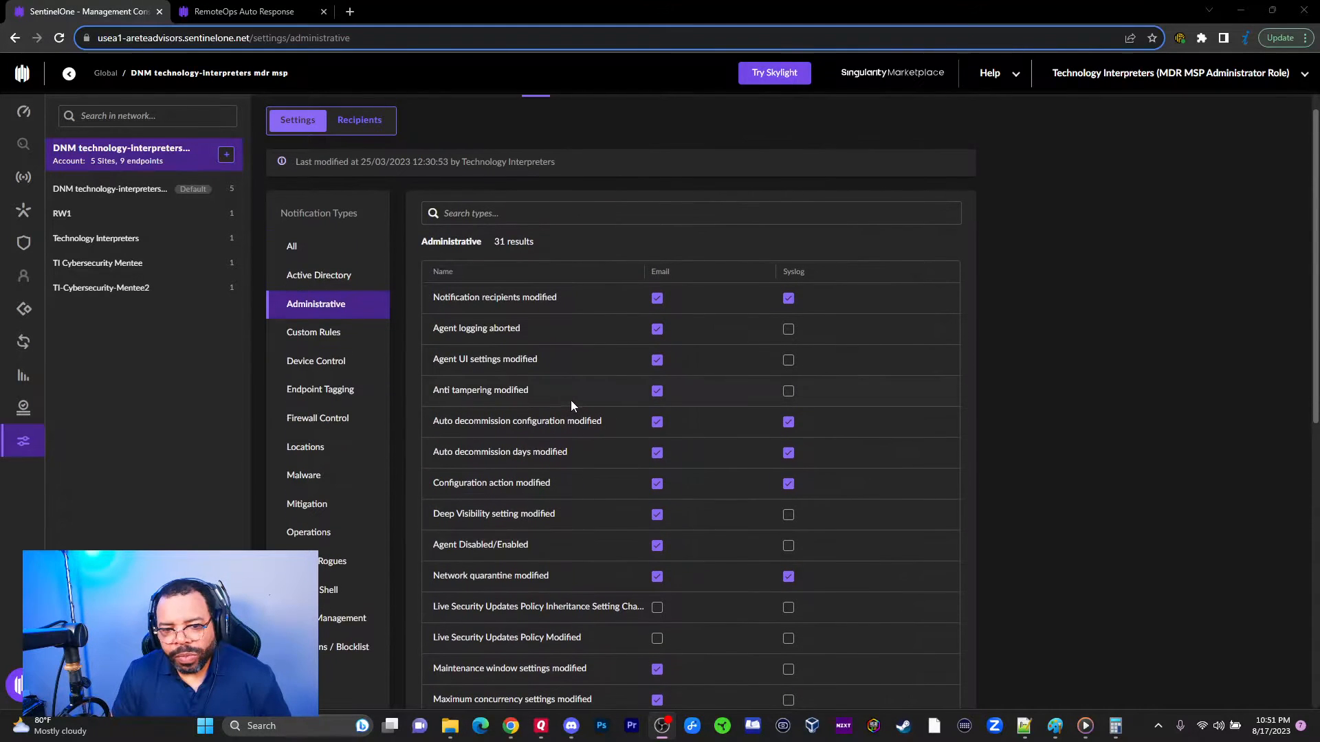
scroll(562, 397, "down", 1)
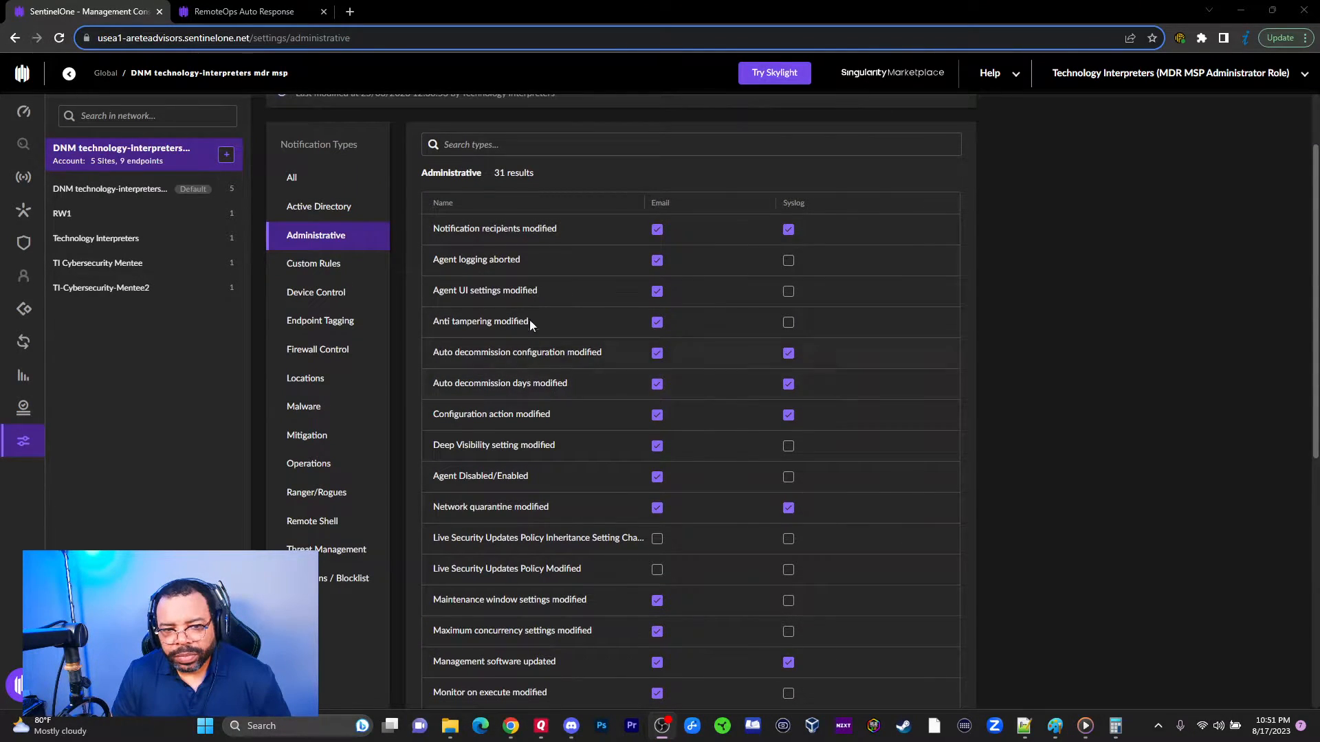
scroll(516, 275, "up", 1)
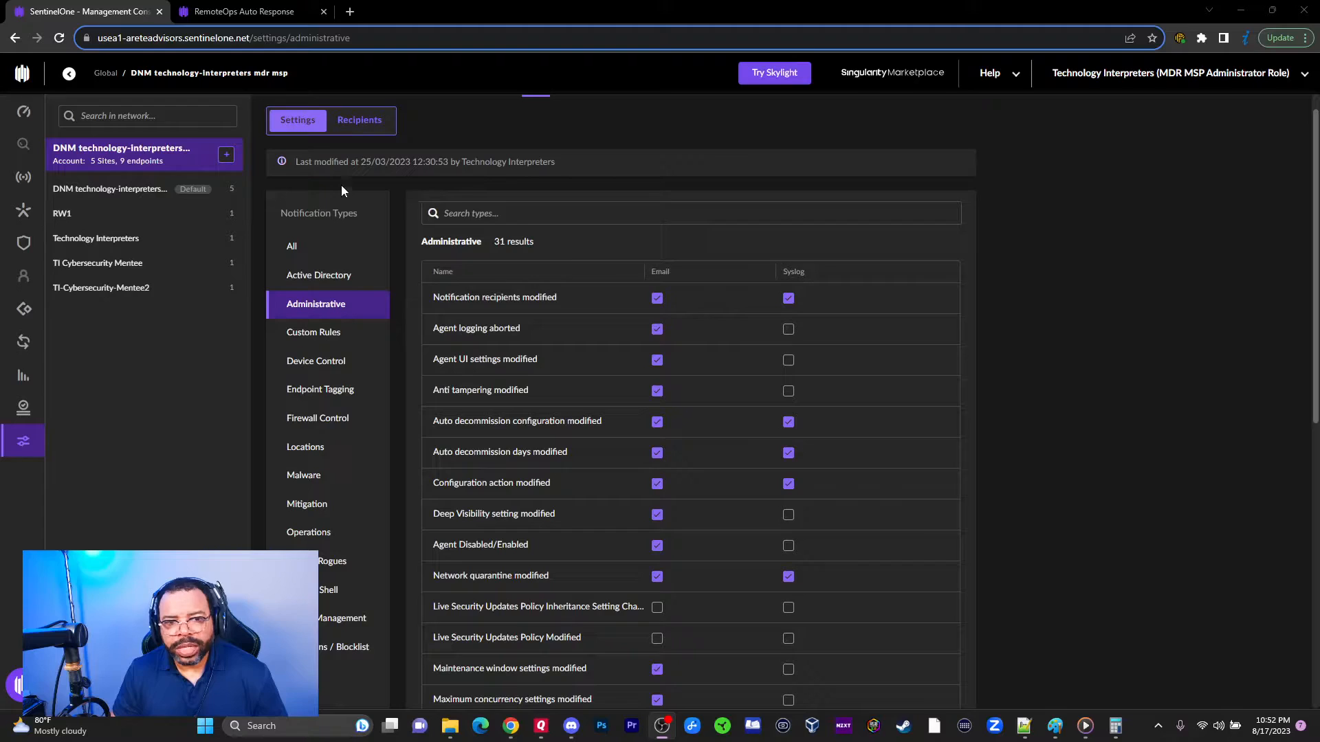
scroll(464, 262, "up", 1)
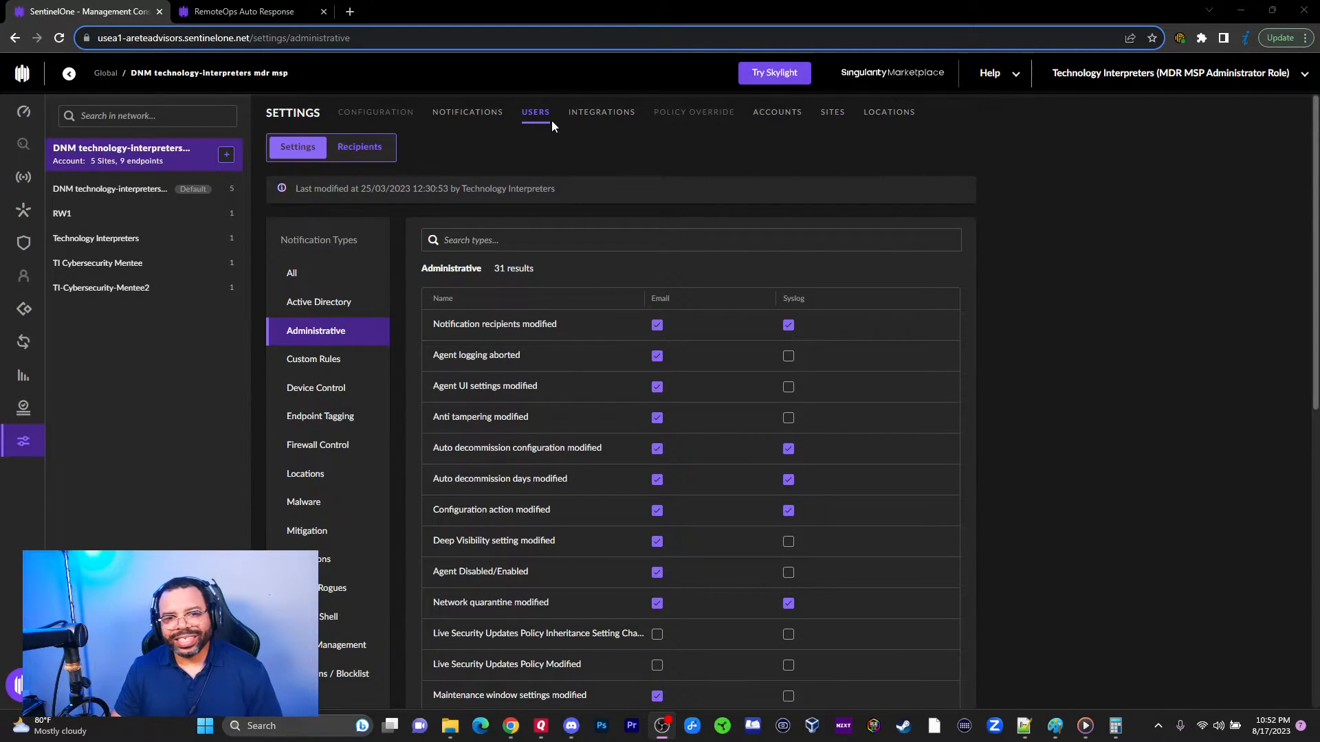
Step: On the Notifications page, check Custom Rules, then show the 10 Device Control types (Email only)
left_click(480, 118)
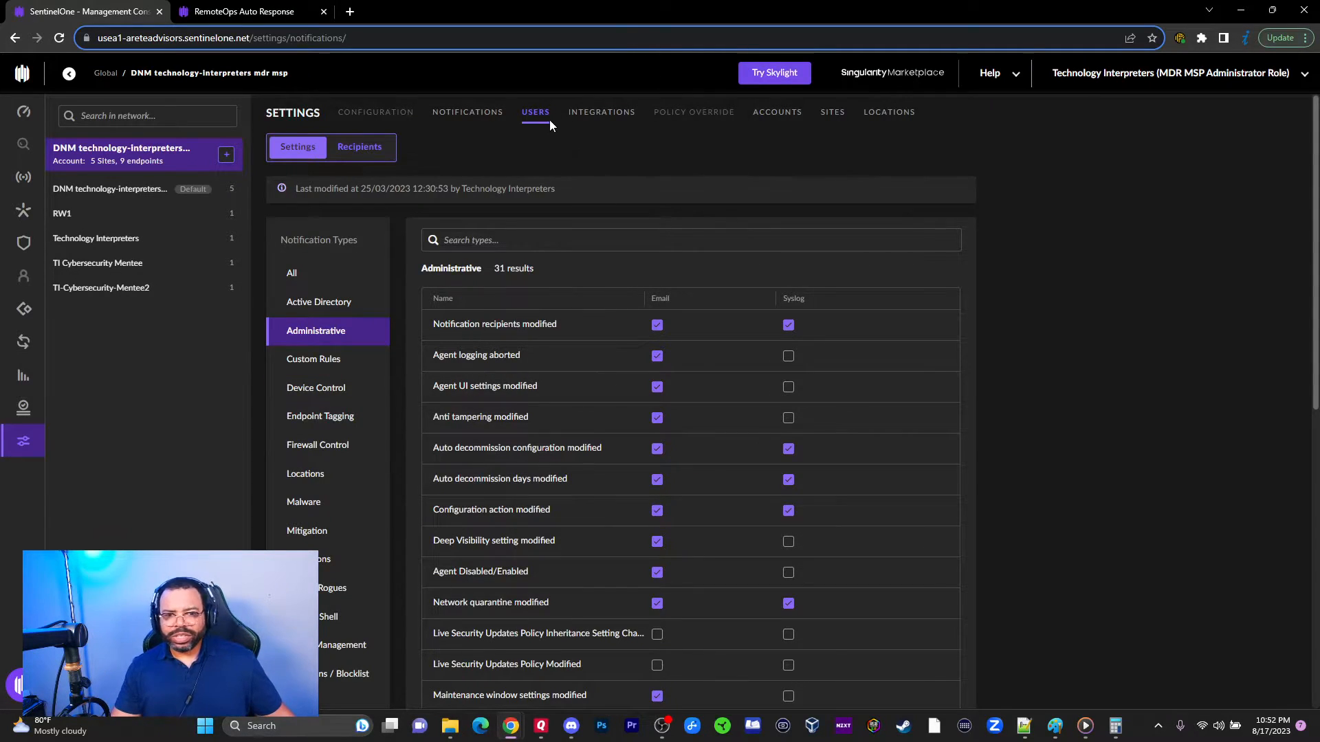
left_click(328, 364)
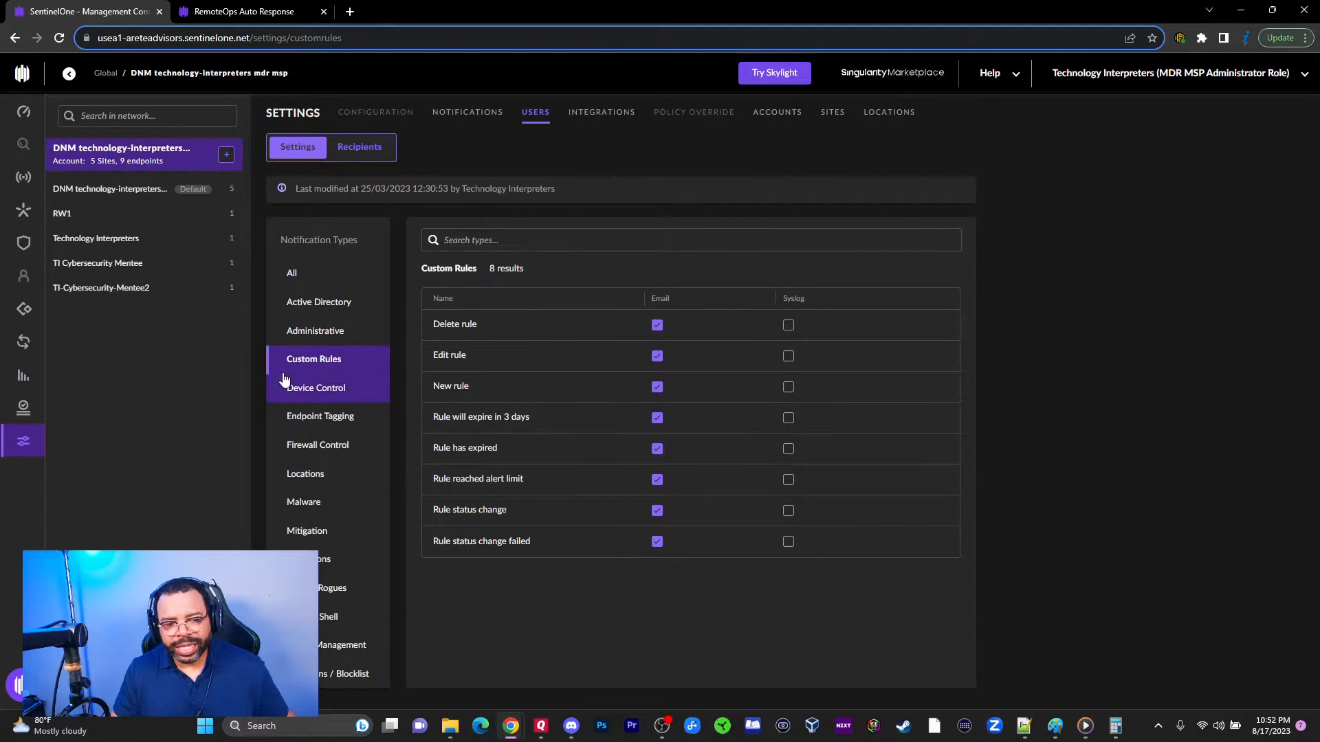
left_click(329, 384)
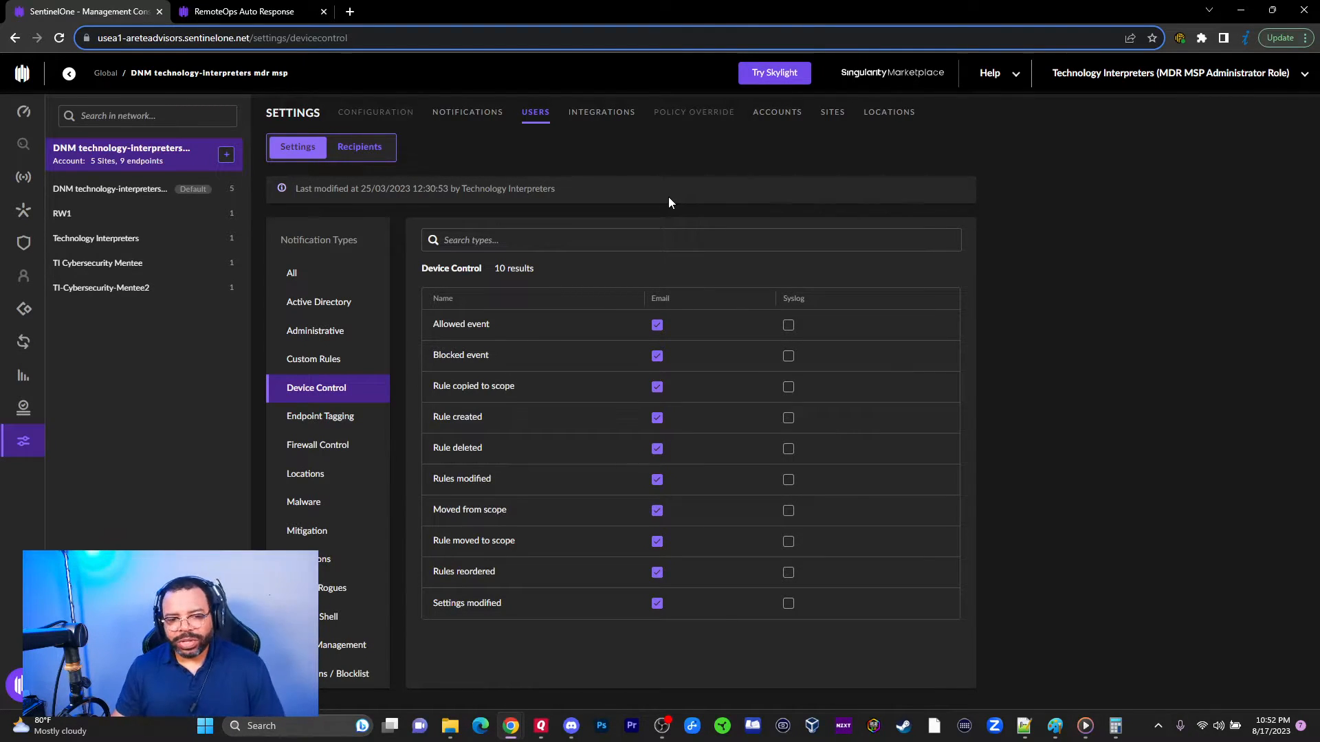
Step: Step through Endpoint Tagging, Firewall Control and Locations types, ending on the 7 Malware types
left_click(328, 420)
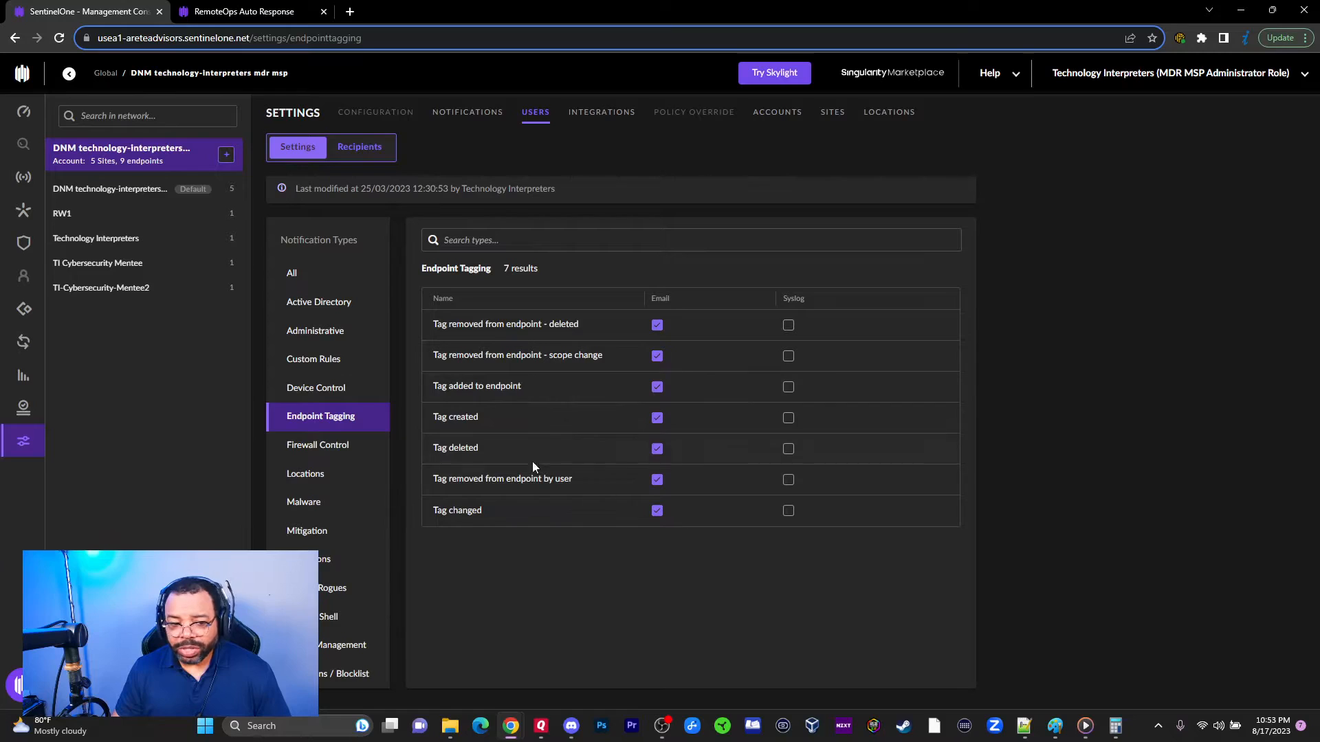
left_click(316, 447)
left_click(318, 475)
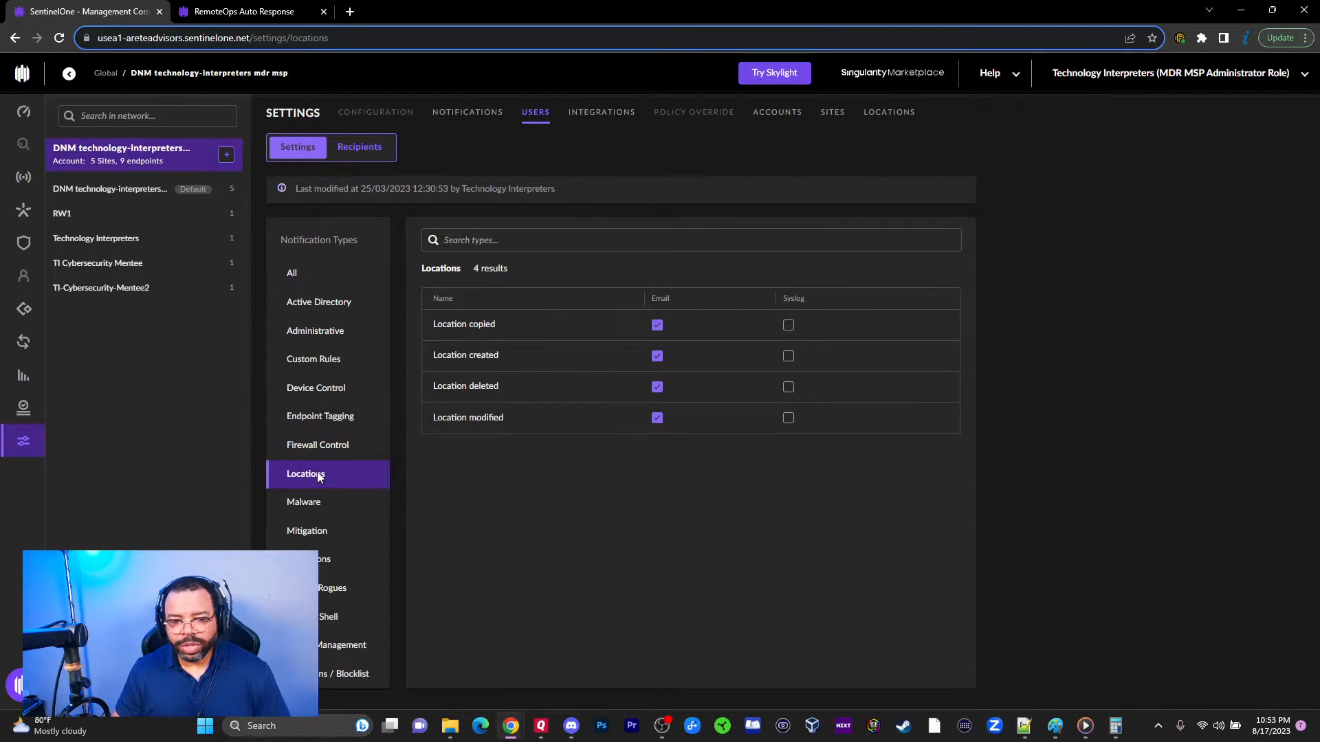
left_click(318, 504)
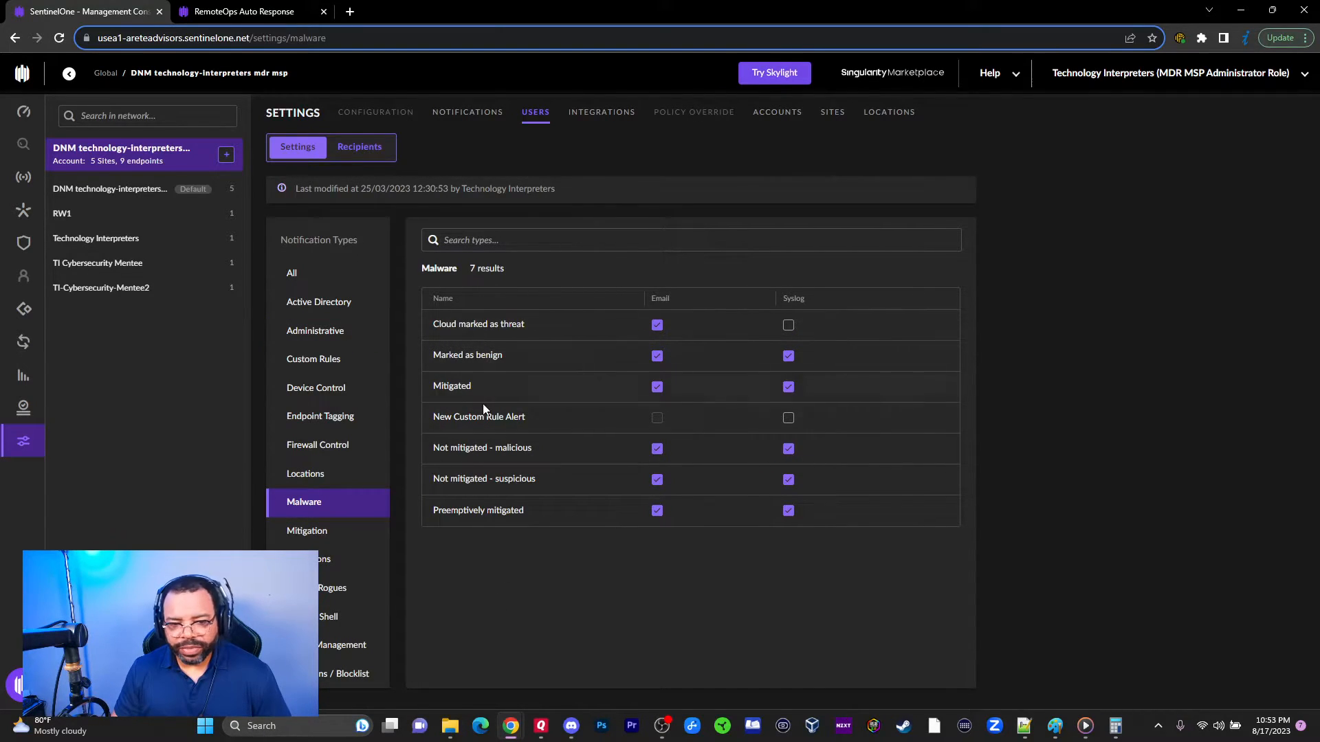
Step: Compare Mitigation with Malware types, then show and scroll the 72 Operations notification types
left_click(315, 535)
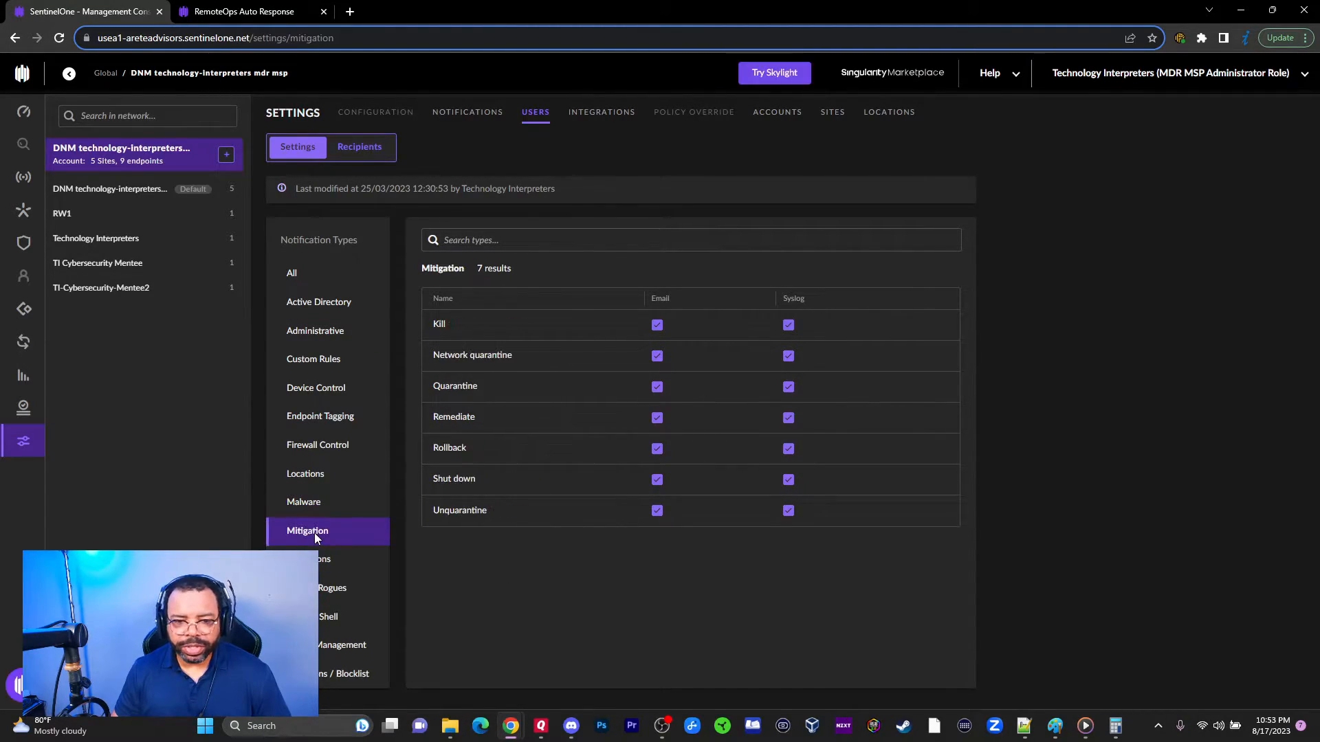
left_click(310, 507)
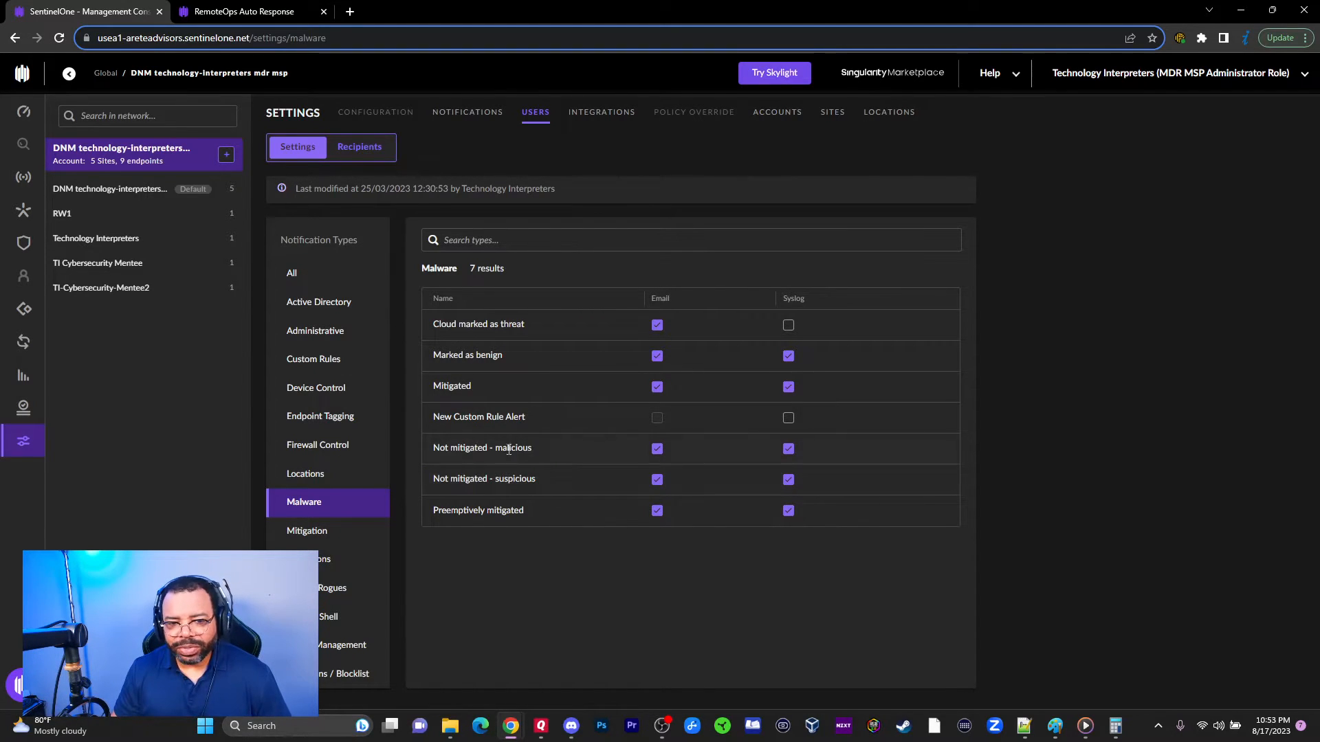
left_click(306, 534)
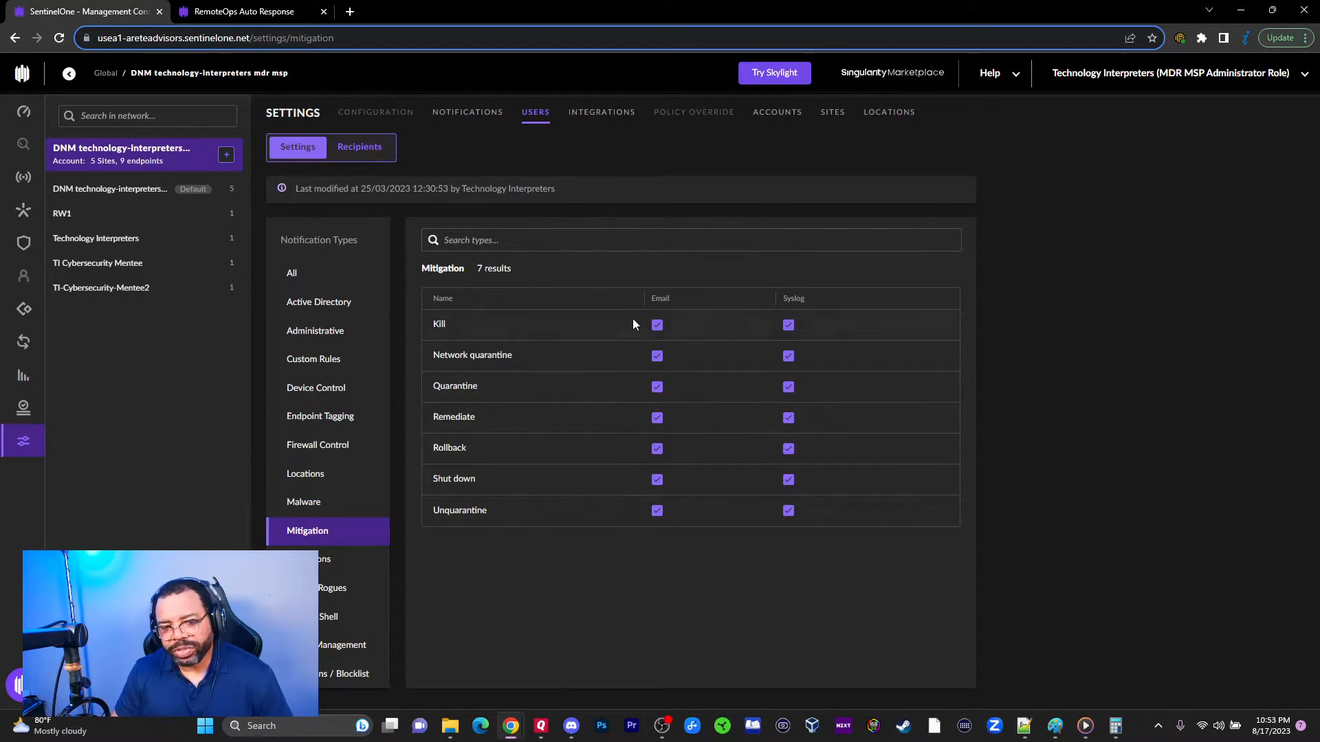
left_click(330, 558)
scroll(636, 402, "down", 2)
scroll(487, 360, "down", 1)
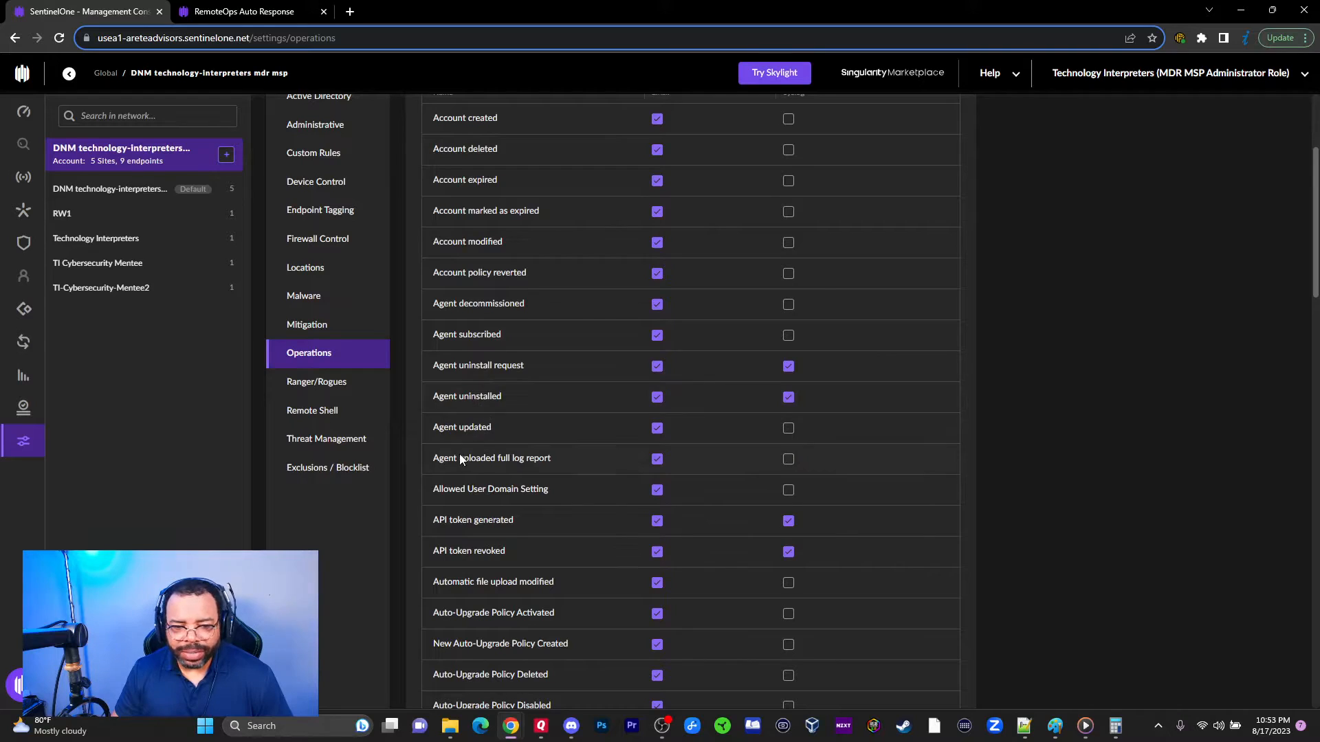
scroll(480, 477, "down", 3)
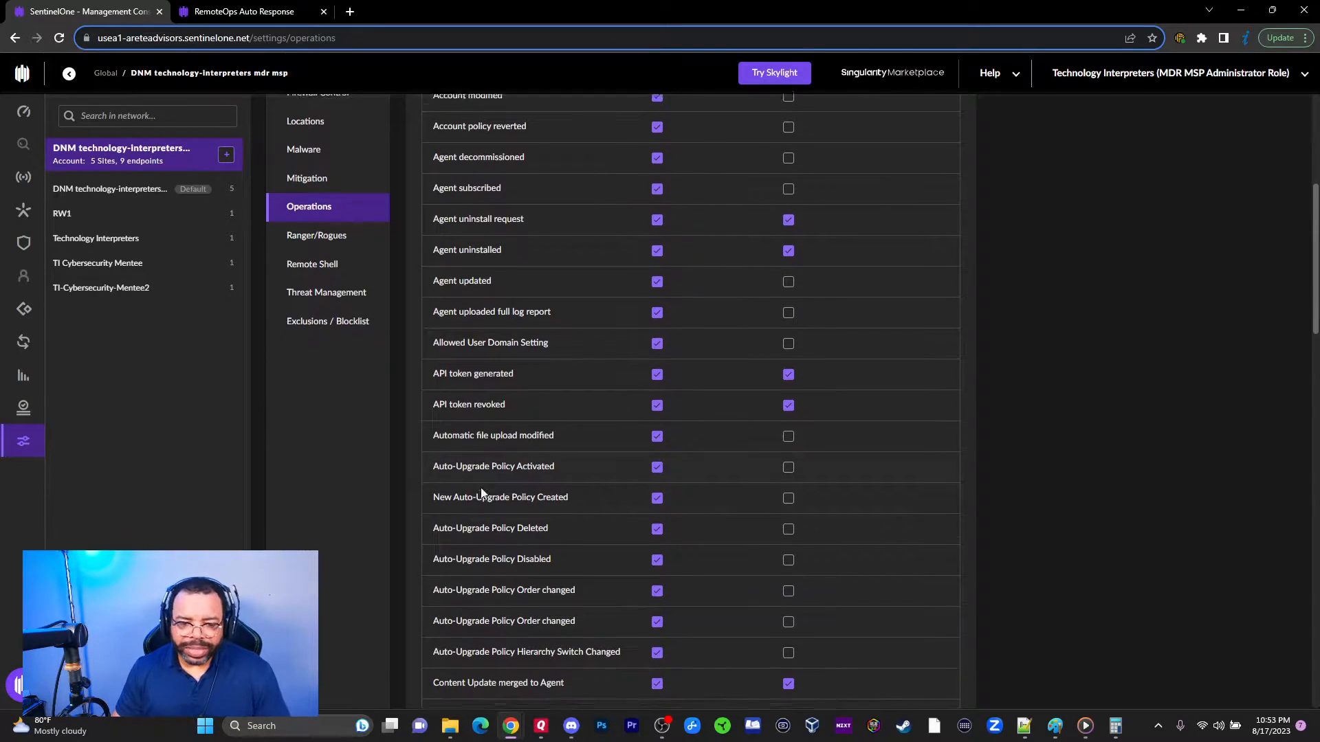
scroll(554, 482, "down", 1)
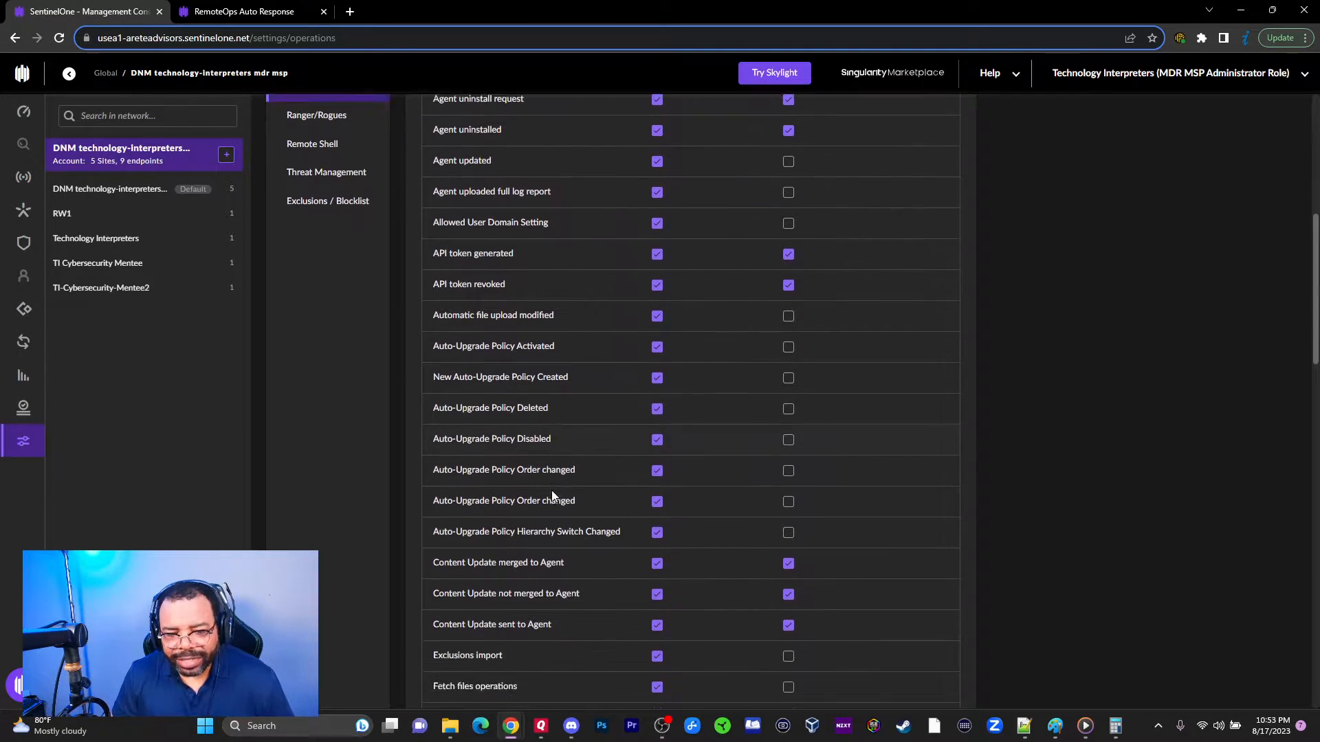
scroll(537, 481, "up", 5)
scroll(523, 478, "down", 8)
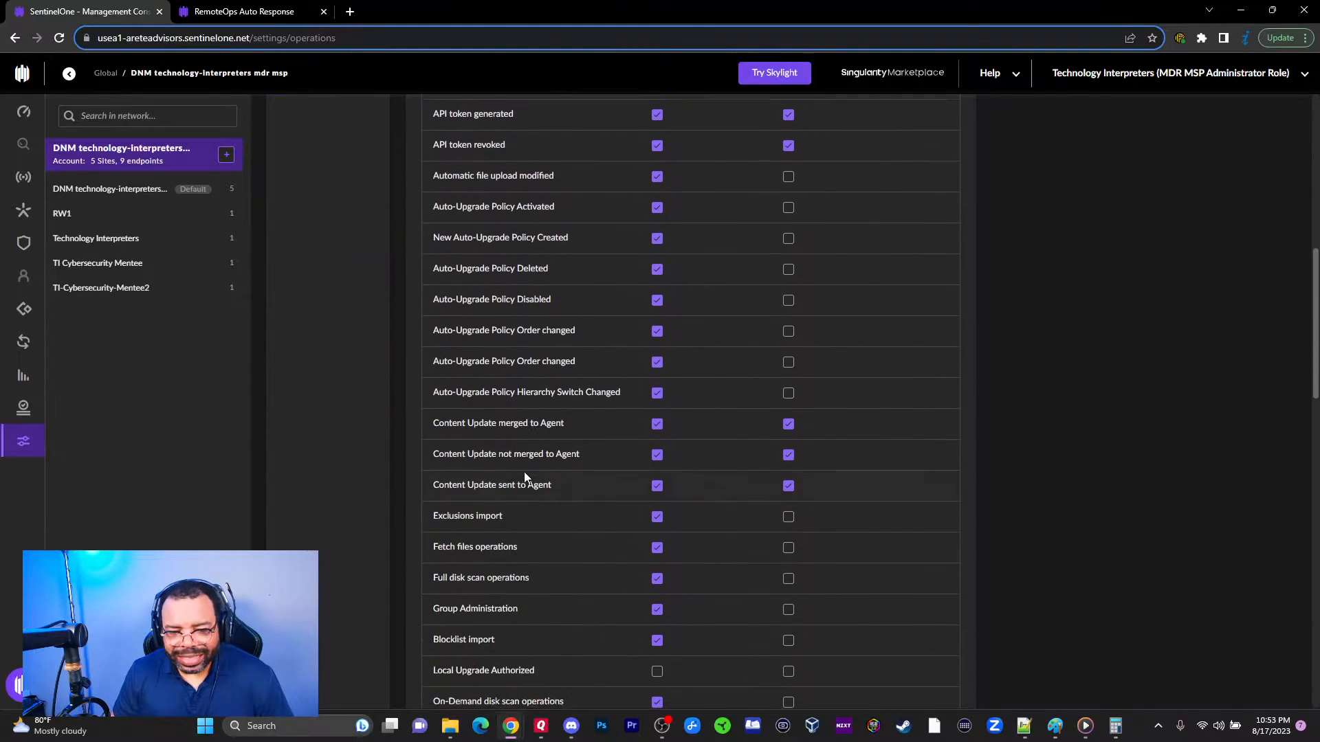
scroll(526, 473, "down", 2)
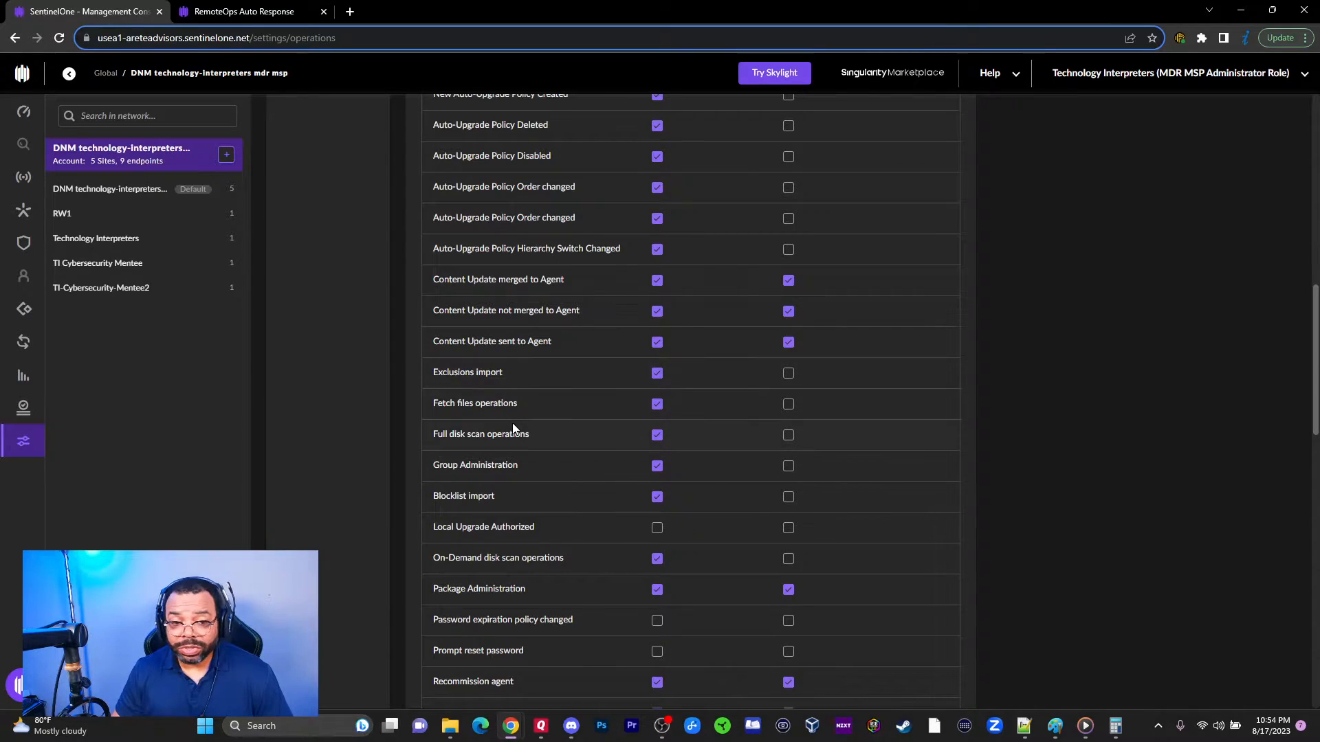
scroll(514, 422, "up", 5)
scroll(514, 421, "up", 1)
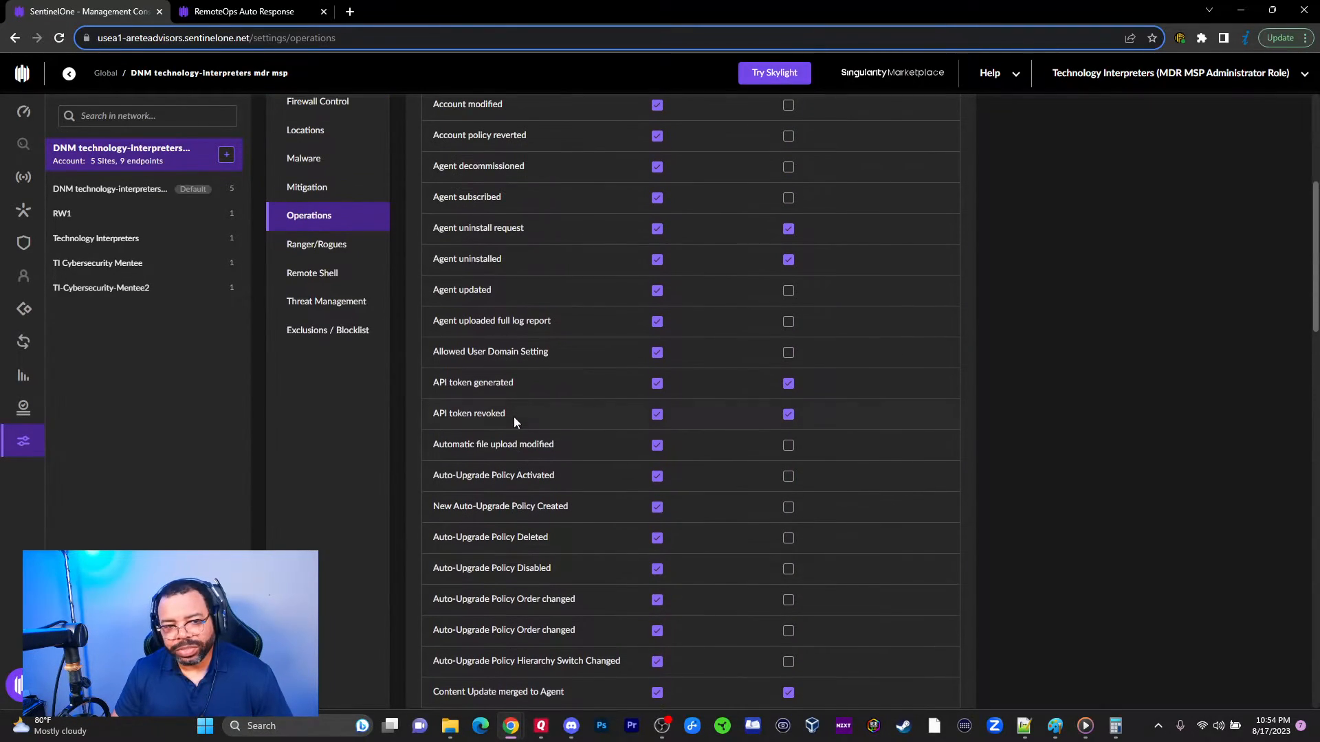
Step: Check Ranger/Rogues, then list the 3 Remote Shell notification types (Email only, Syslog off)
left_click(324, 249)
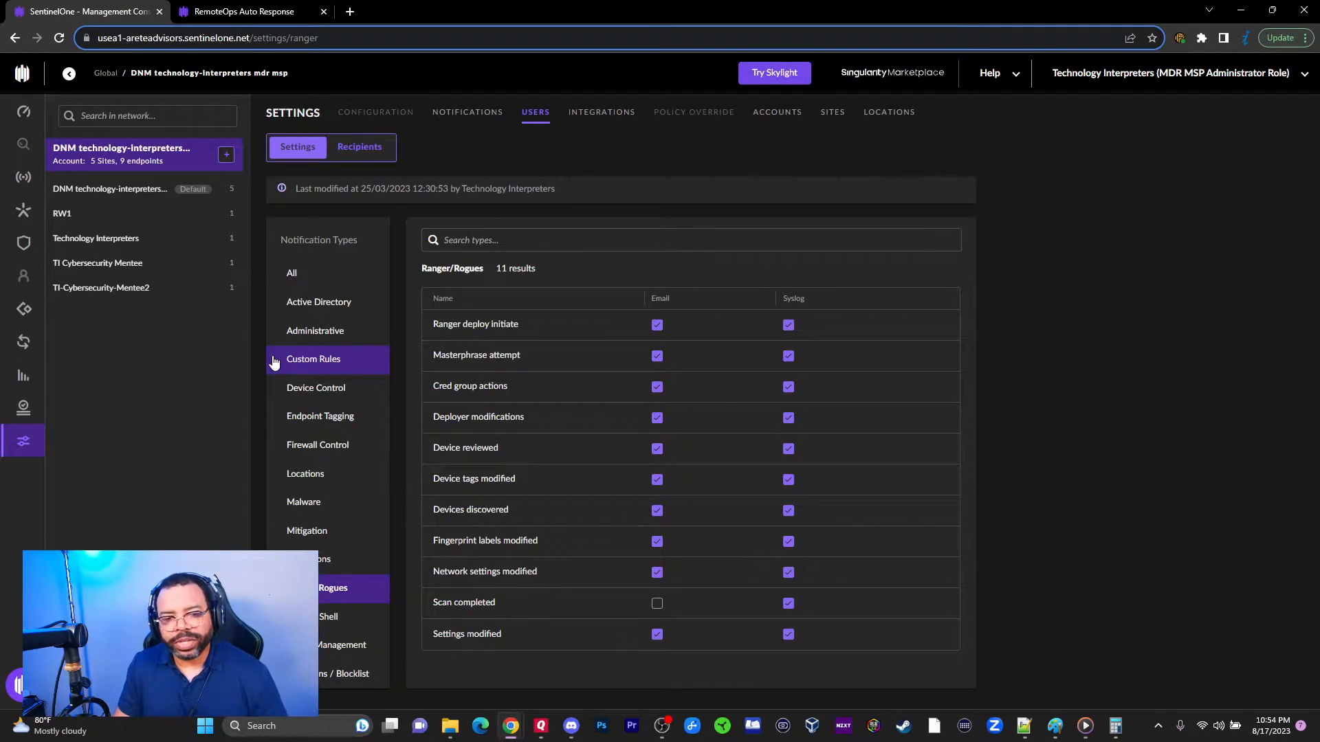
left_click(330, 617)
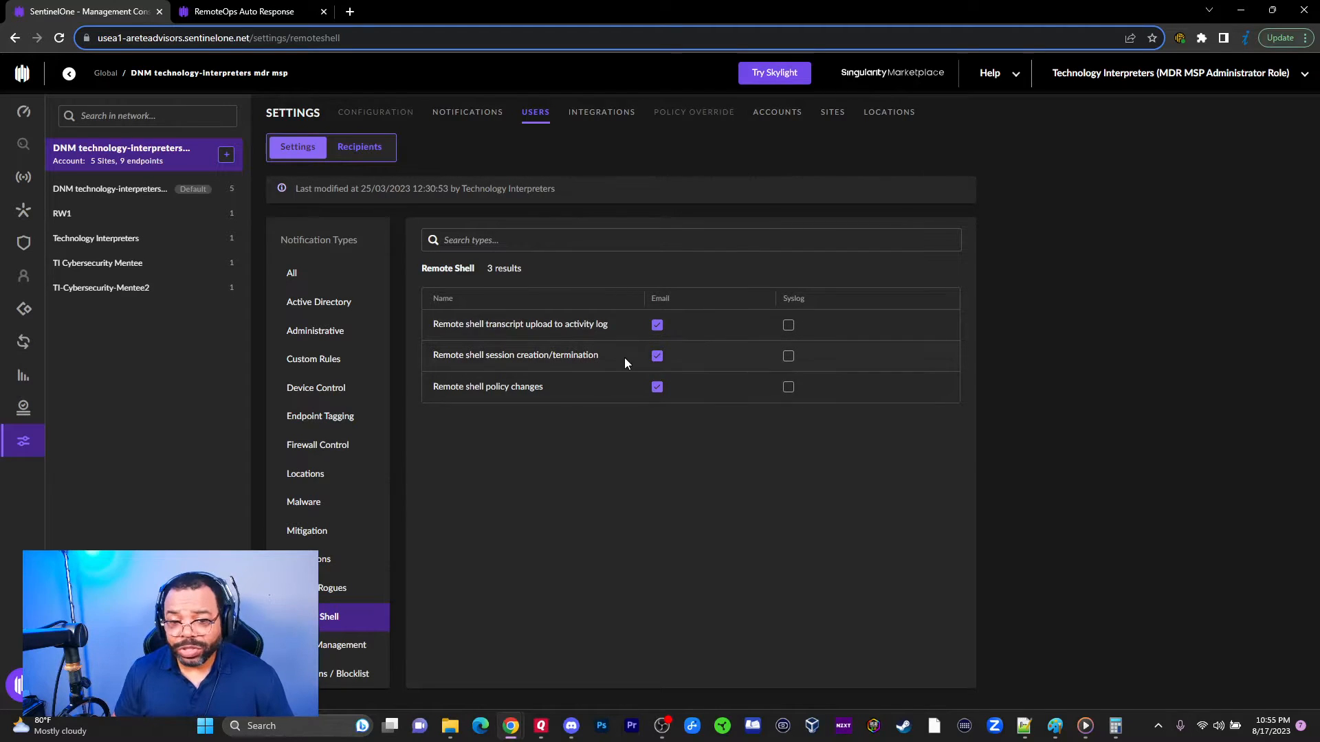
Step: Review Threat Management's 'Mark as suspicious' and 'Mark as threat' types, then show Exclusions / Blocklist
left_click(344, 645)
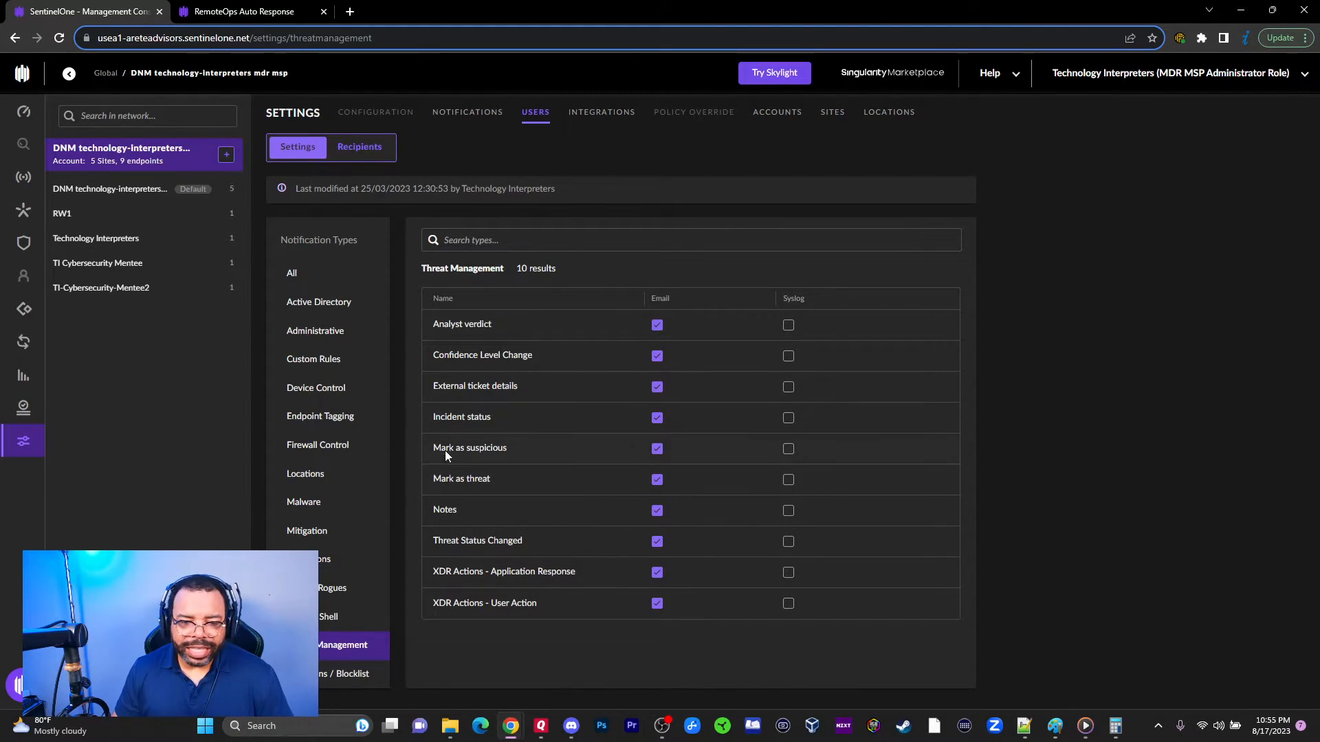
left_click_drag(453, 453, 585, 459)
left_click_drag(427, 485, 511, 487)
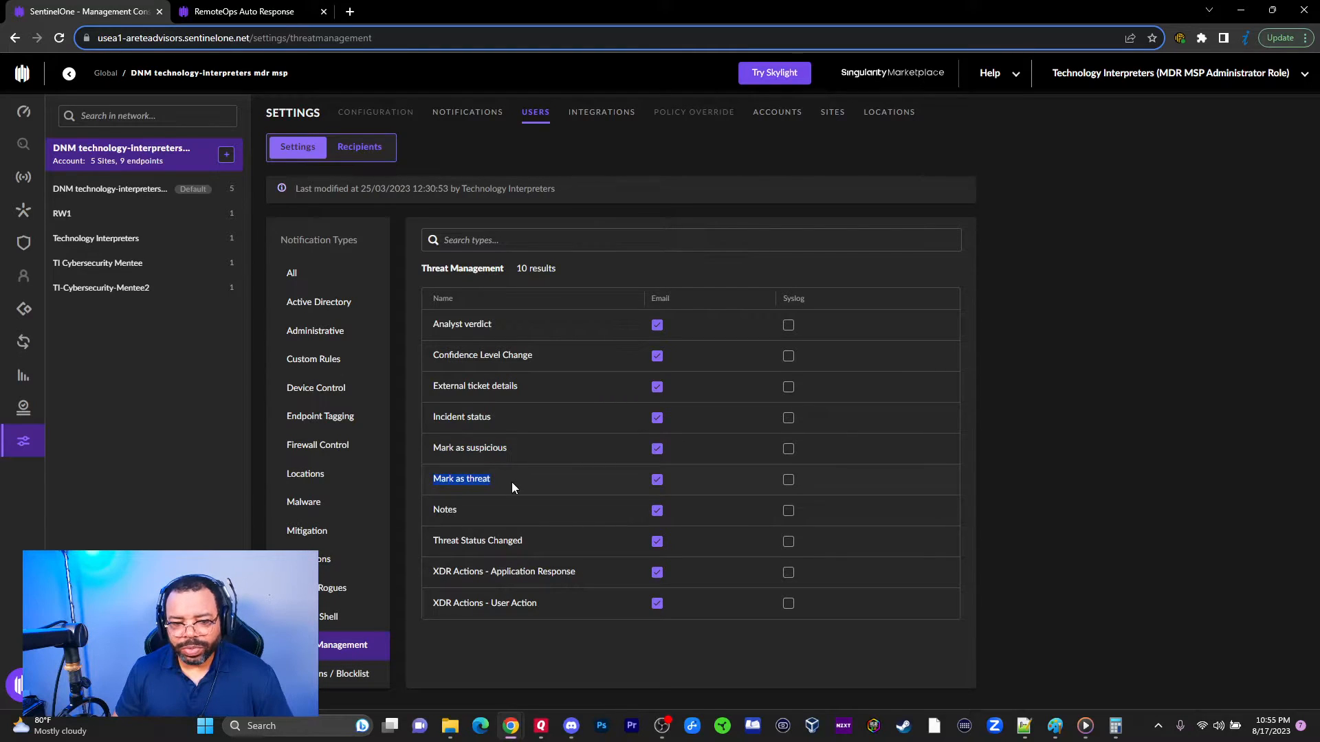
left_click(351, 674)
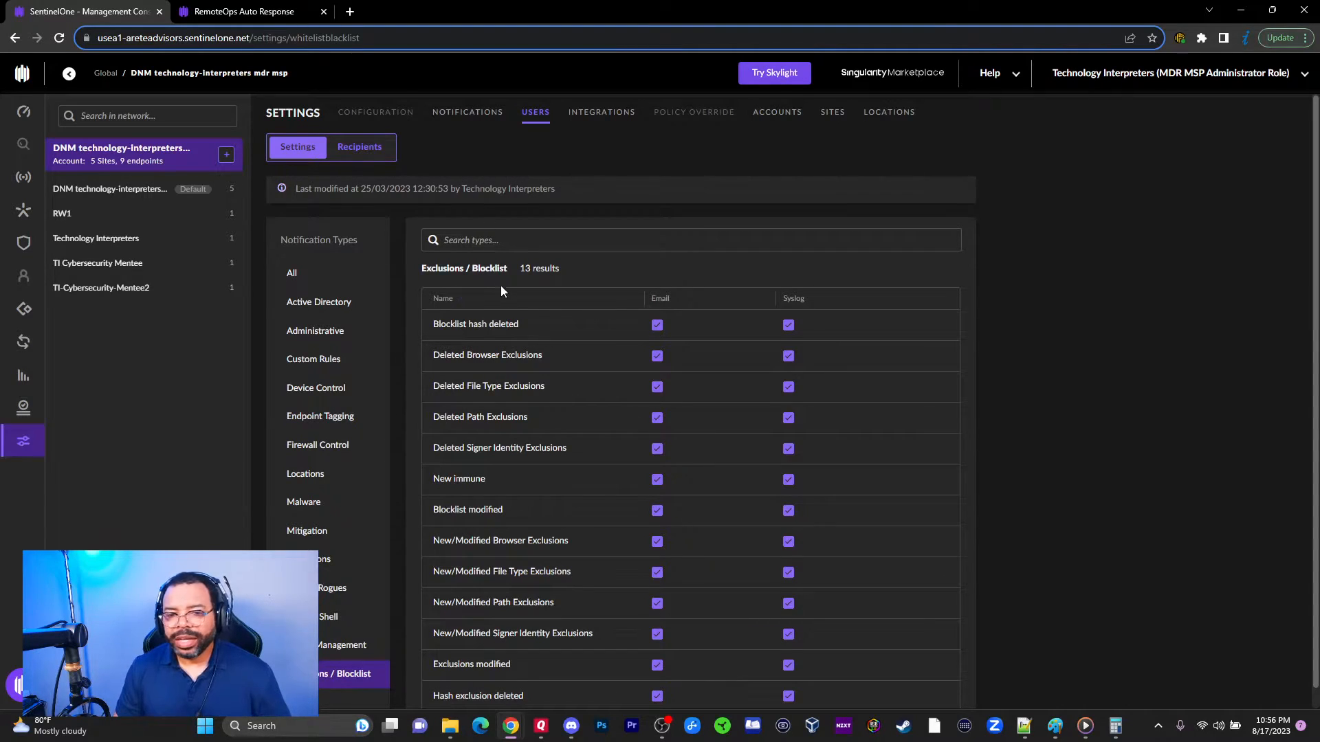
Step: Show the Recipients sub-tab listing the single configured notification recipient
left_click(360, 148)
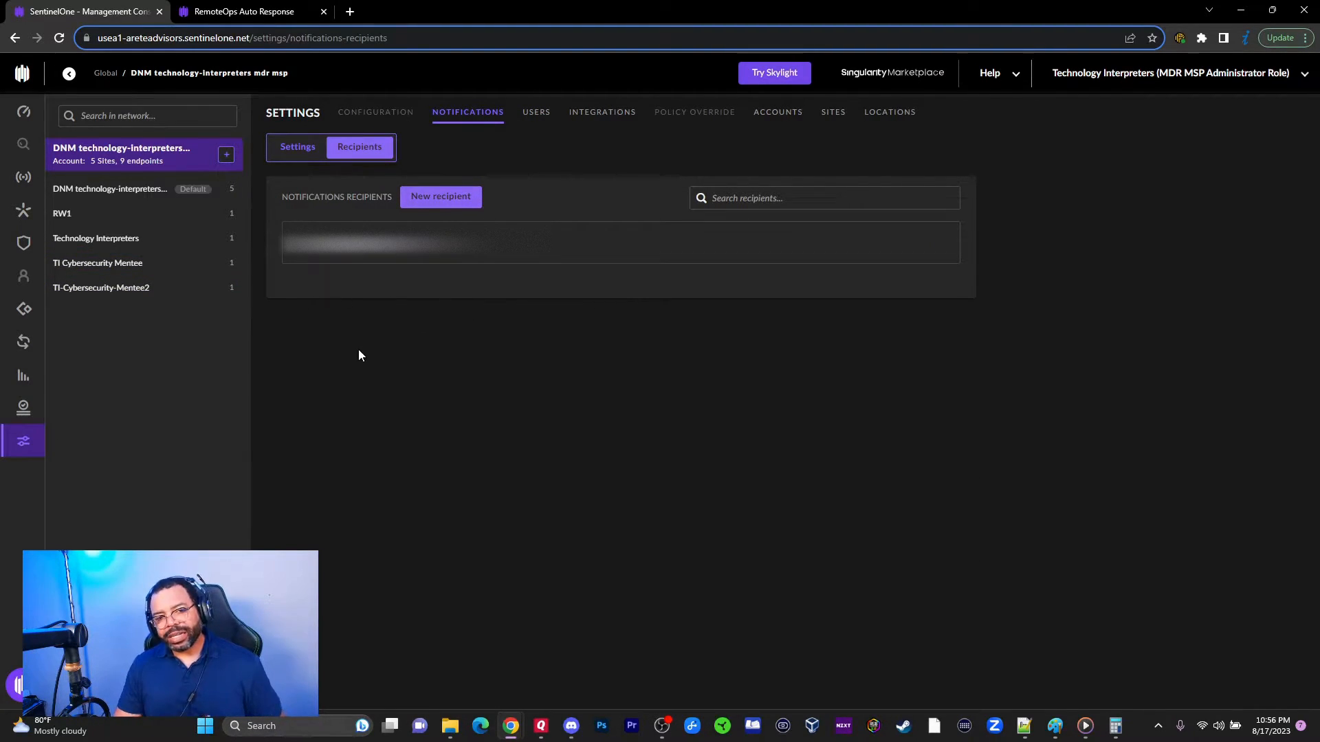
mouse_move(395, 261)
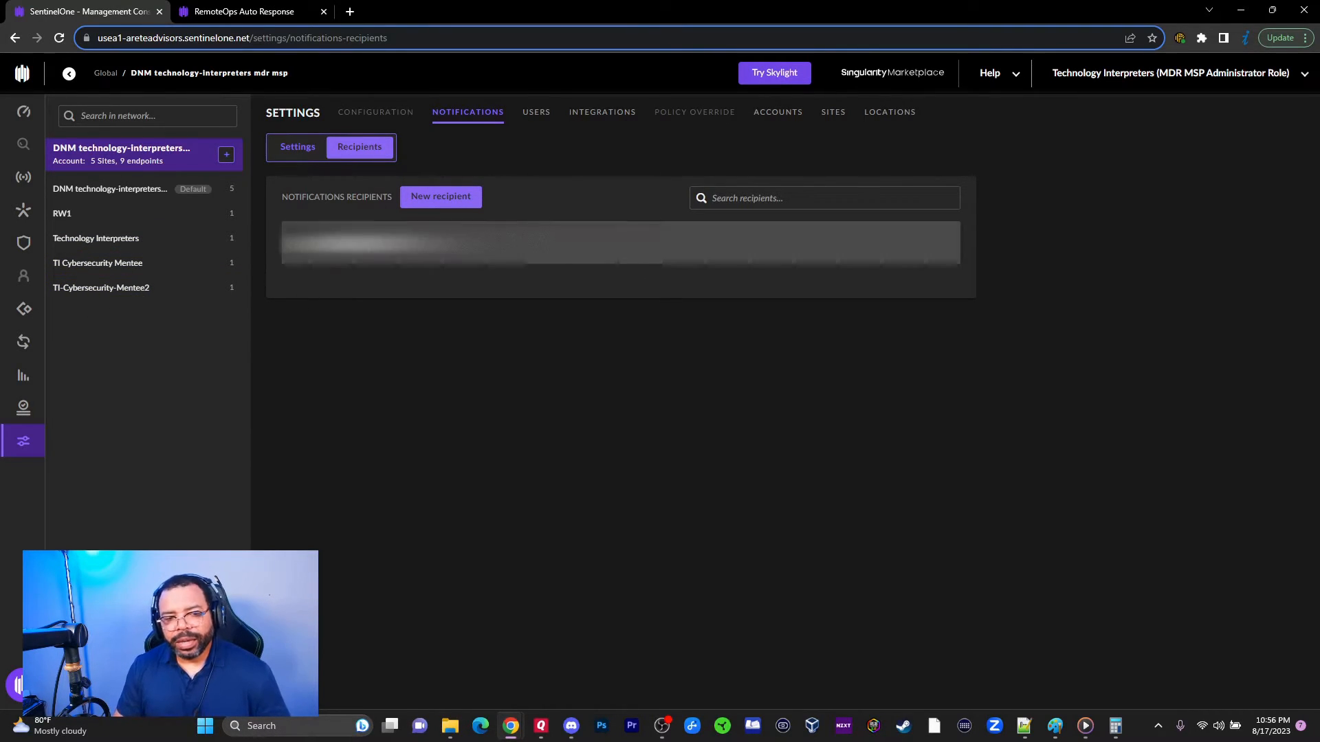
Step: Toggle between Settings and Recipients, then open the Users page listing 8 console users
left_click(308, 146)
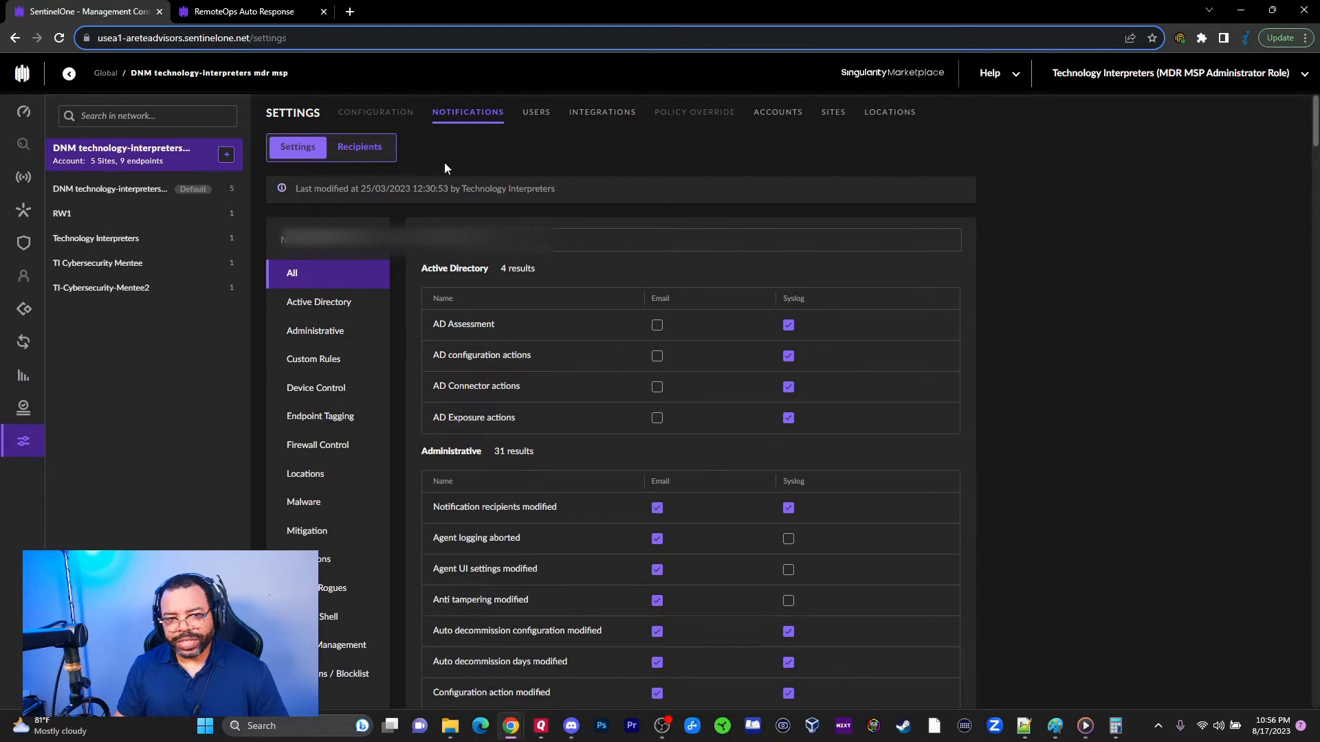
left_click(364, 146)
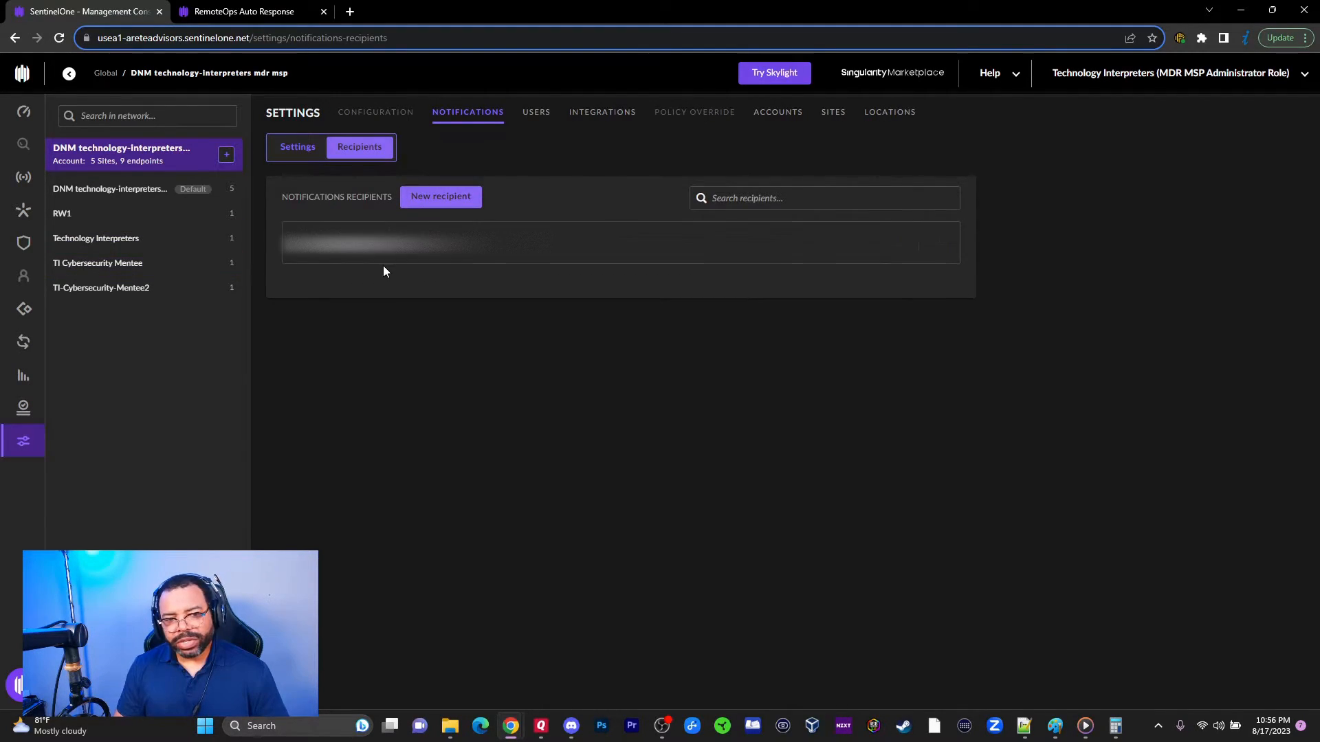
left_click(537, 114)
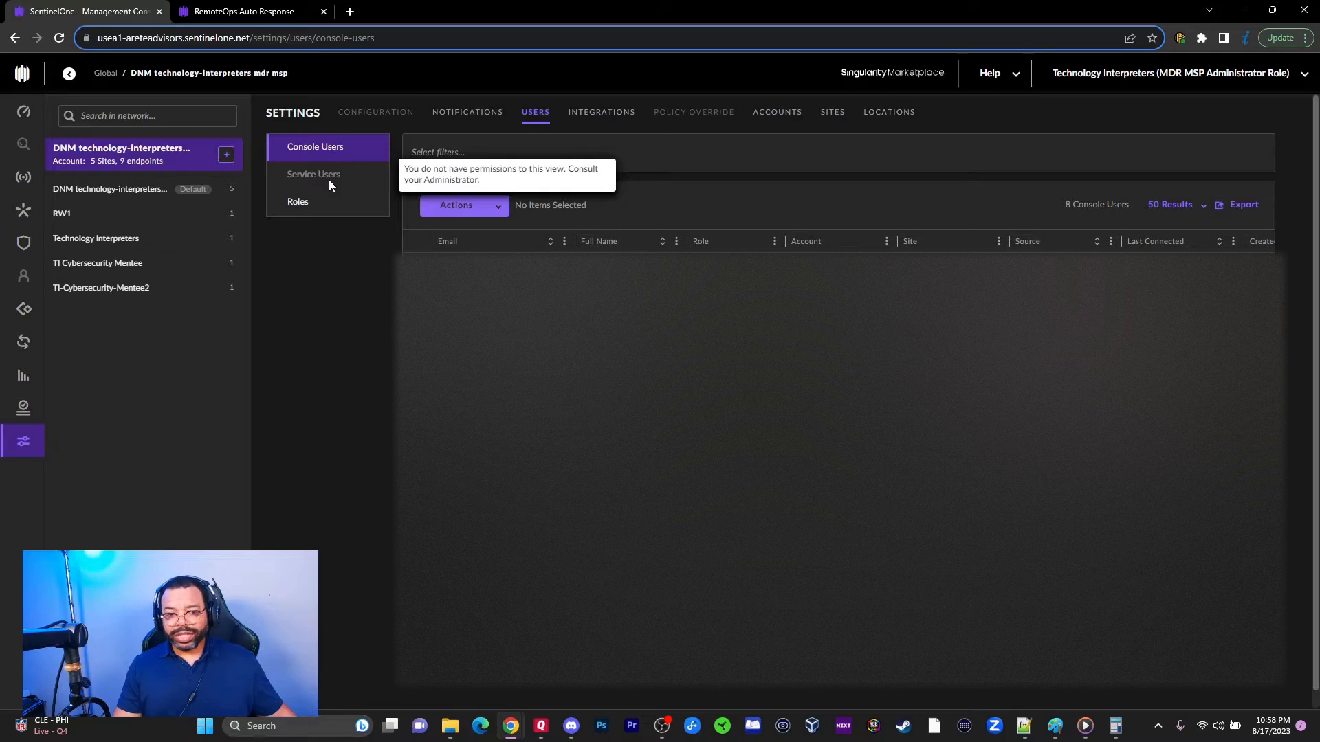
Step: Check user Roles and their bulk Actions, then view the inherited SMTP integration (port 587, TLS)
left_click(296, 209)
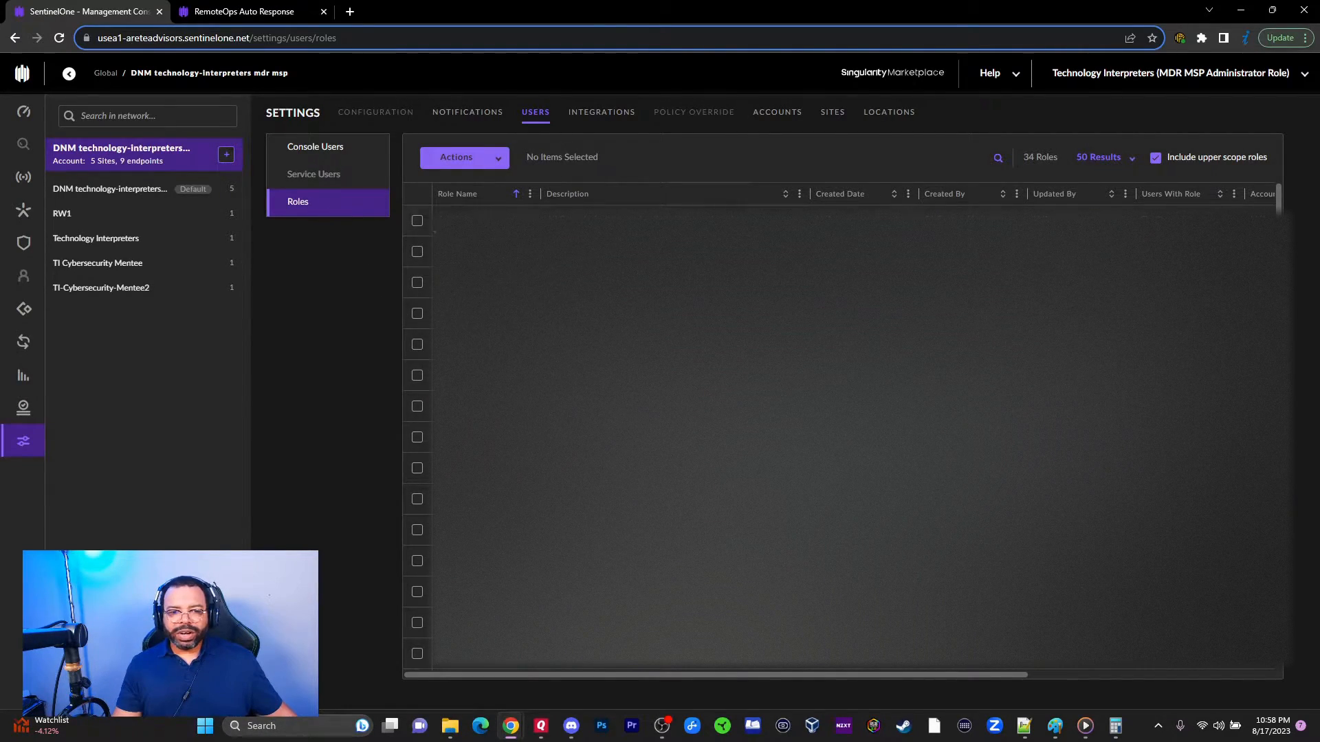
left_click(479, 158)
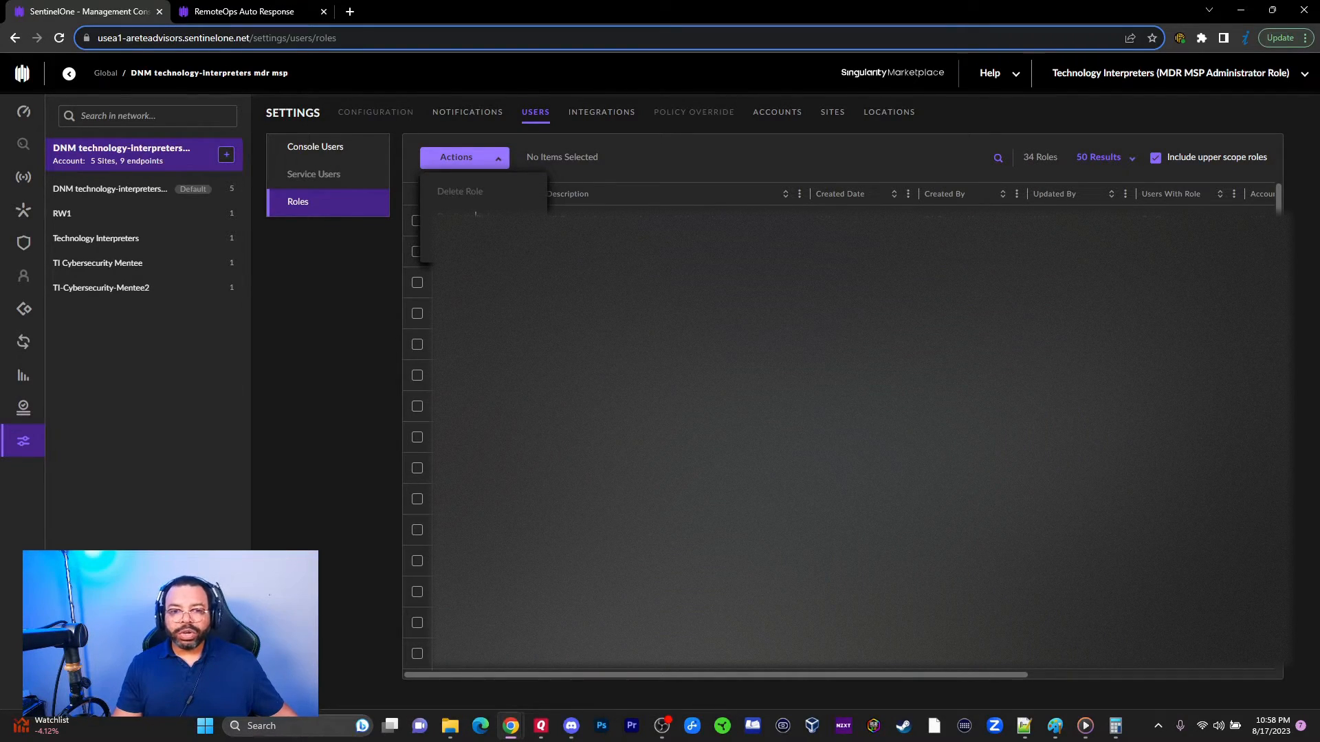
left_click(608, 113)
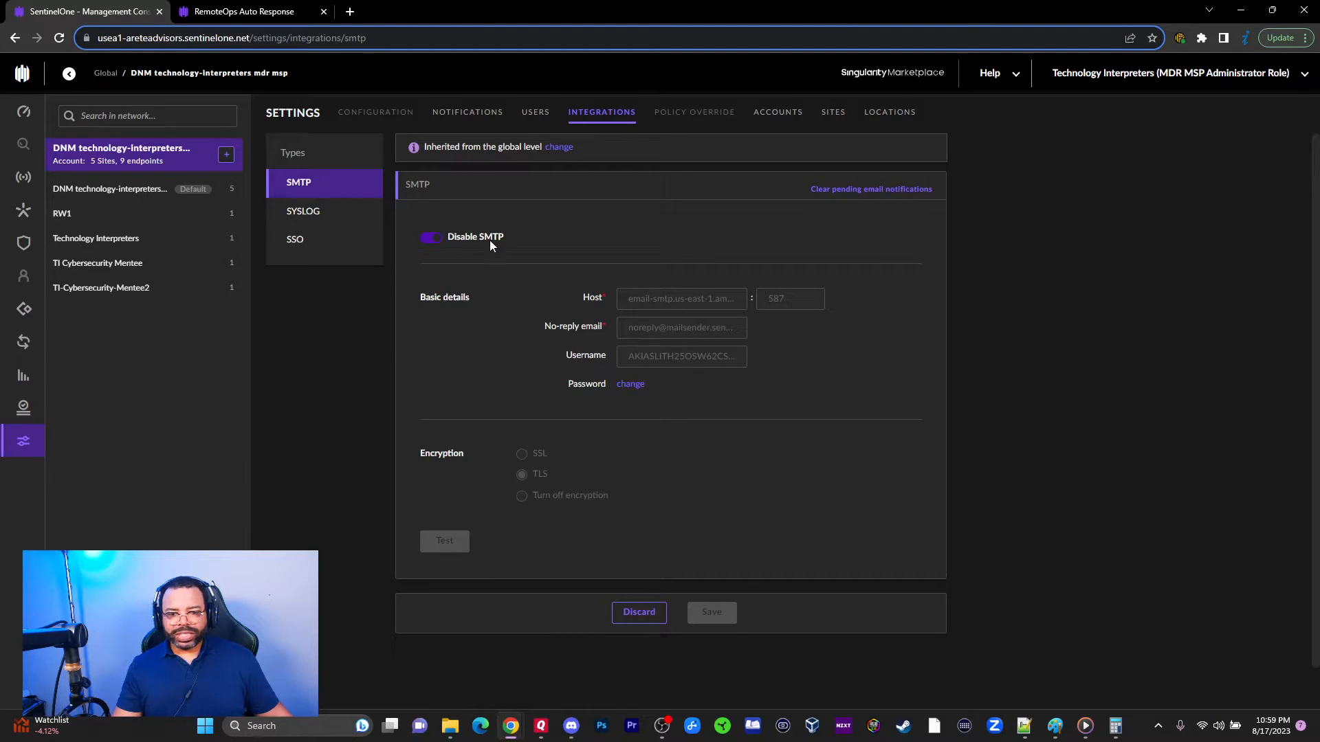
left_click_drag(481, 238, 785, 369)
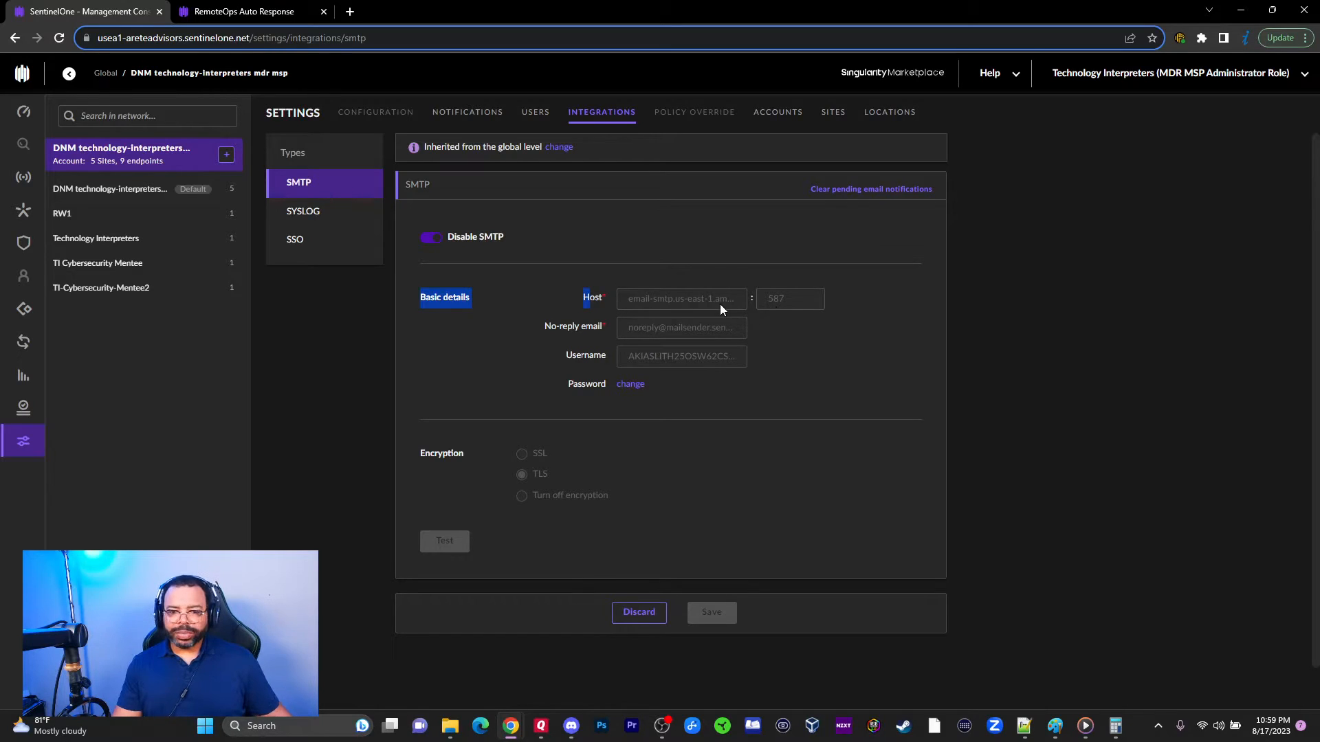
Step: Enable Syslog forwarding, edit the port value, and review the message formats, keeping CEF
left_click(313, 212)
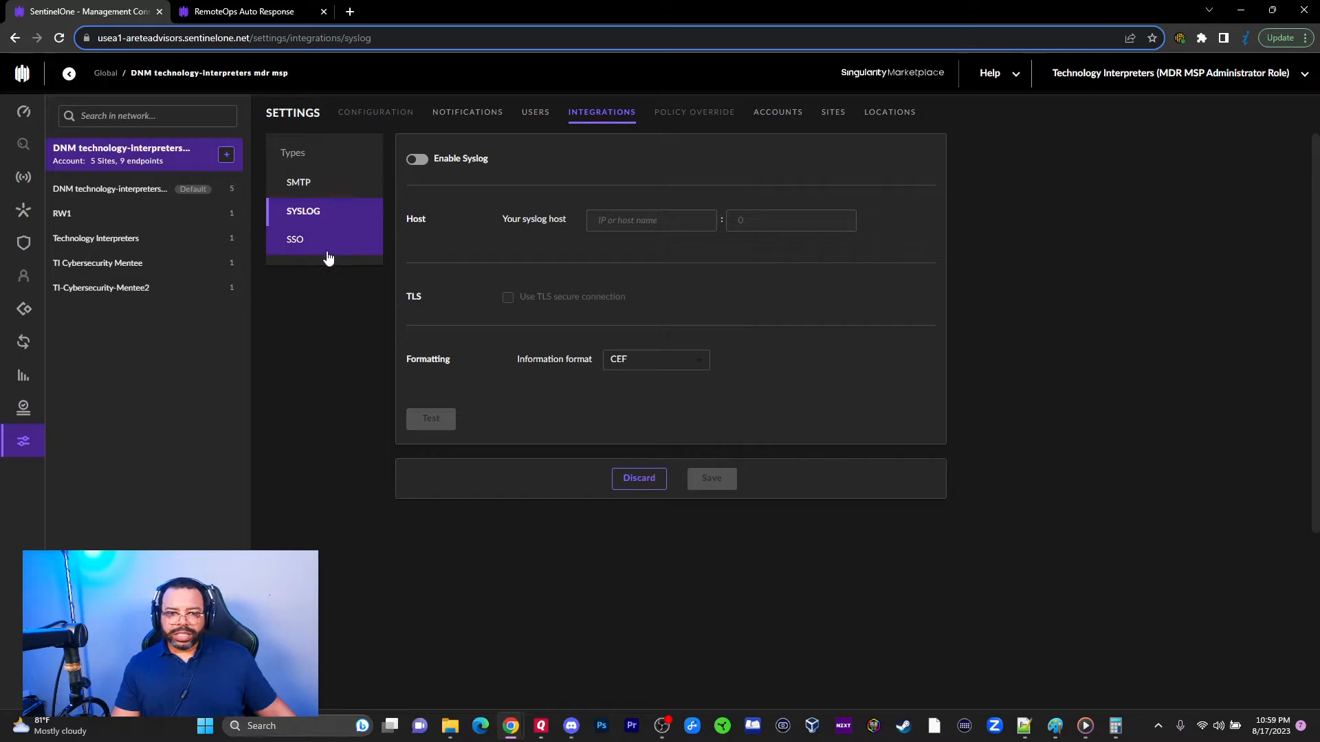
left_click(420, 162)
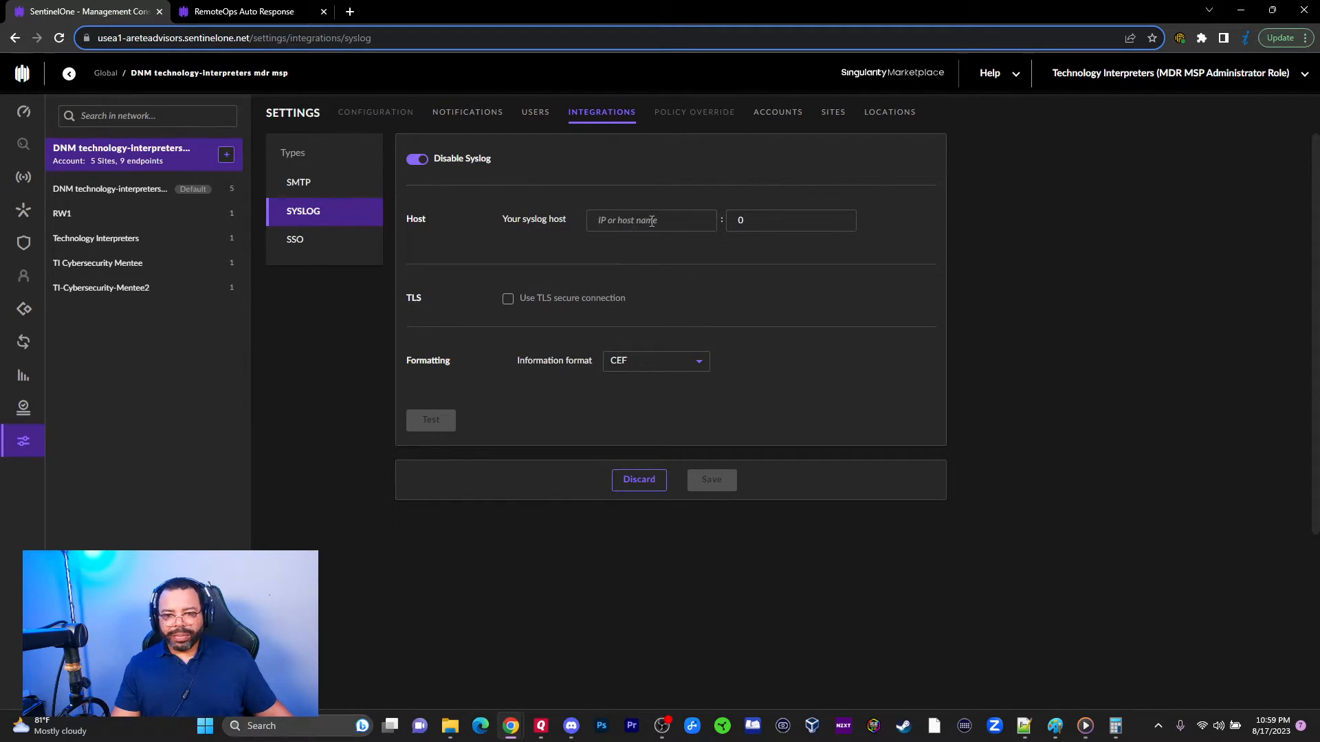
left_click(769, 218)
left_click(839, 218)
left_click_drag(793, 223, 710, 221)
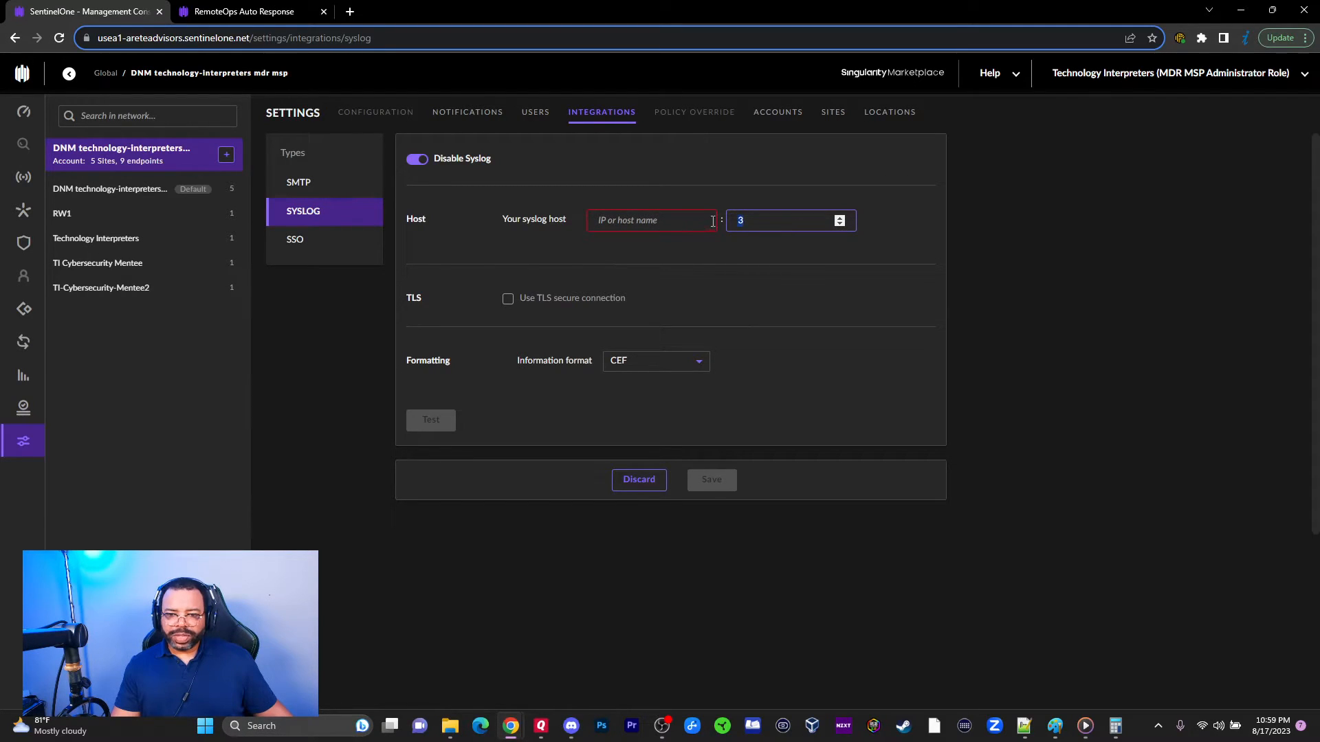
left_click(761, 220)
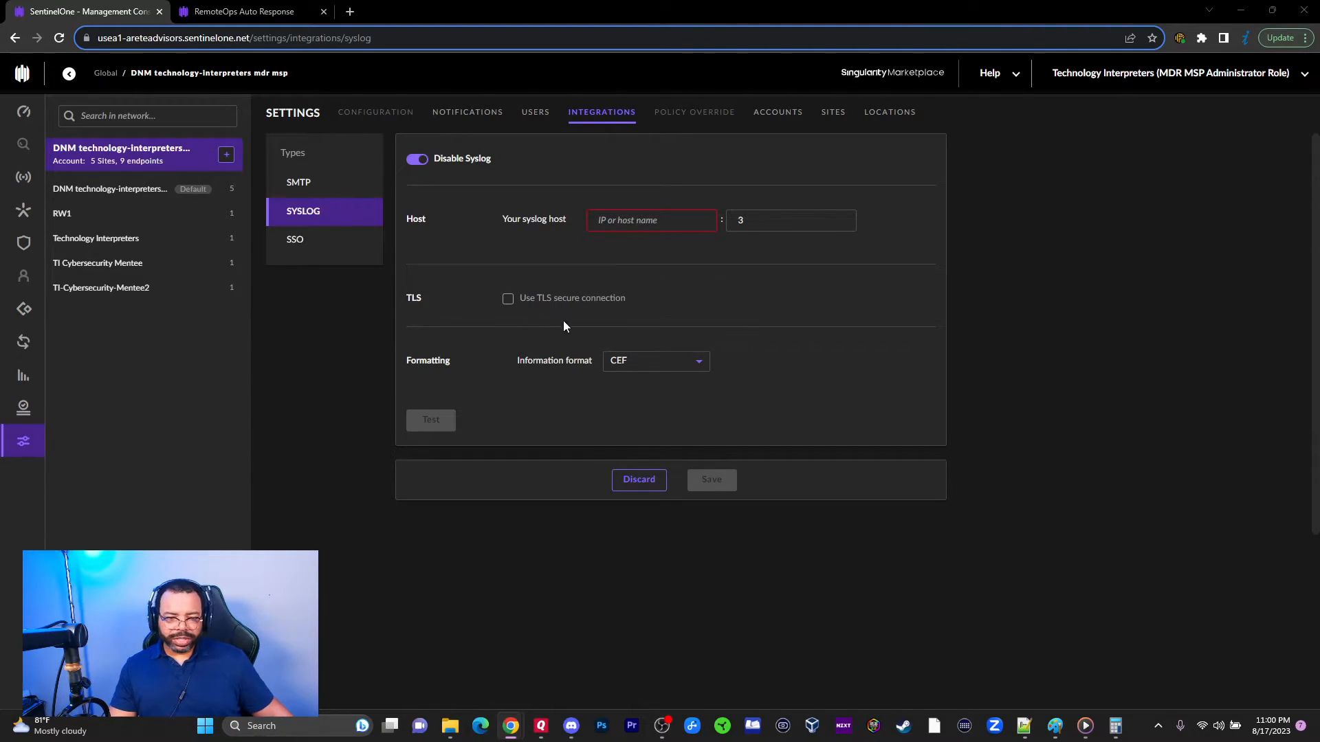
left_click(687, 363)
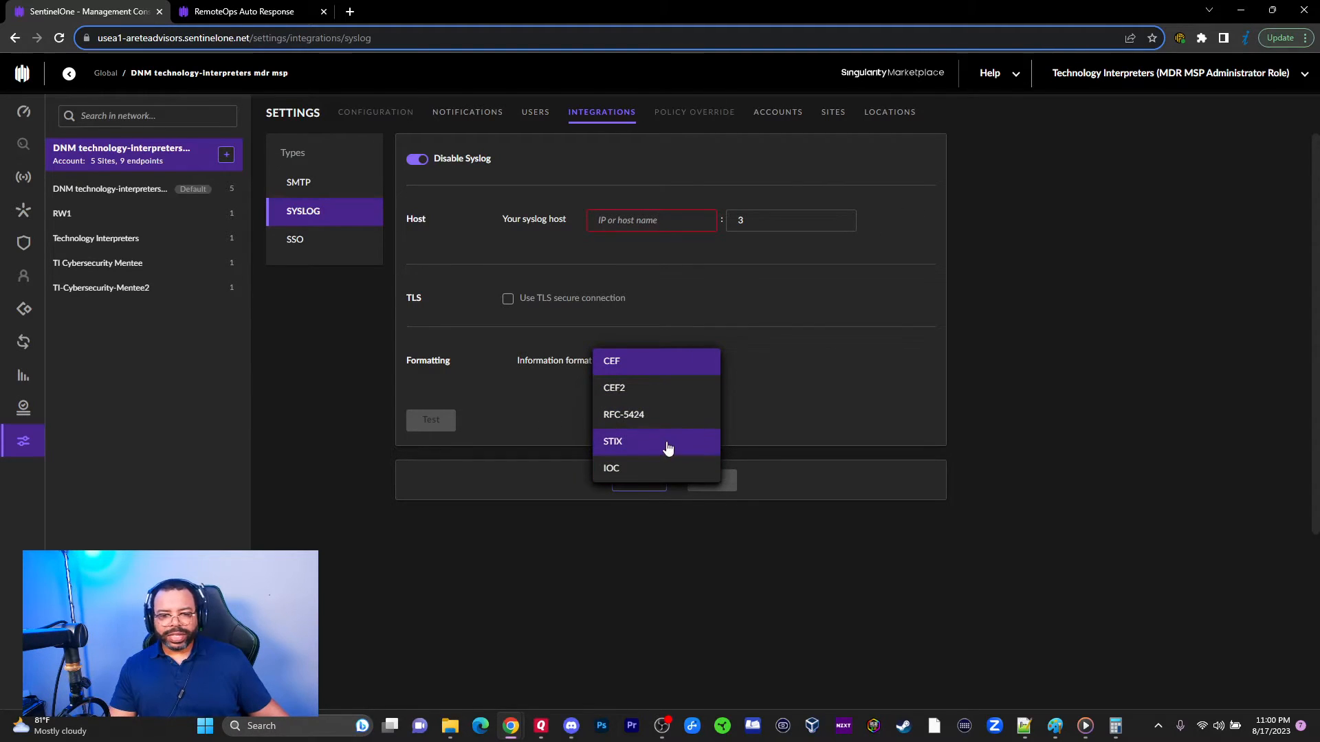
left_click(781, 389)
Step: Switch on SSO, select the empty domain field, and try the unavailable Policy Override
left_click(316, 241)
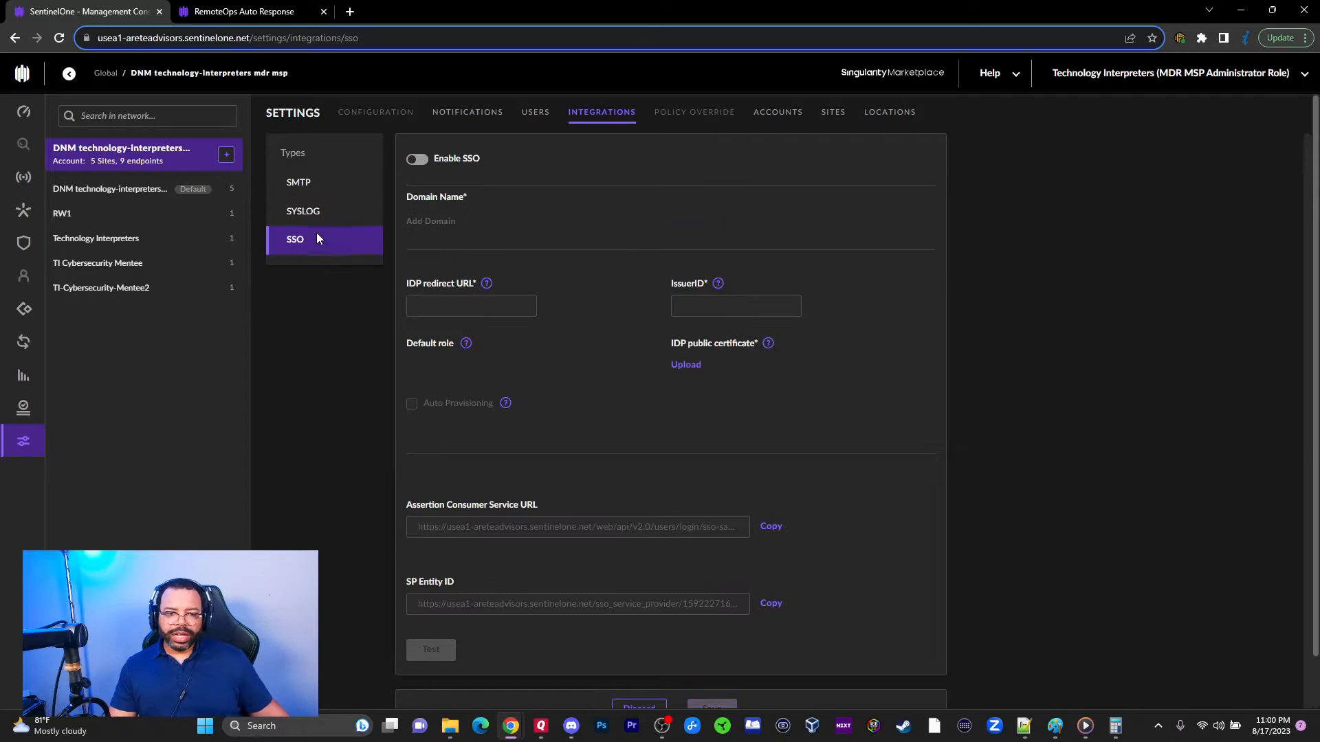
left_click(426, 171)
left_click(470, 232)
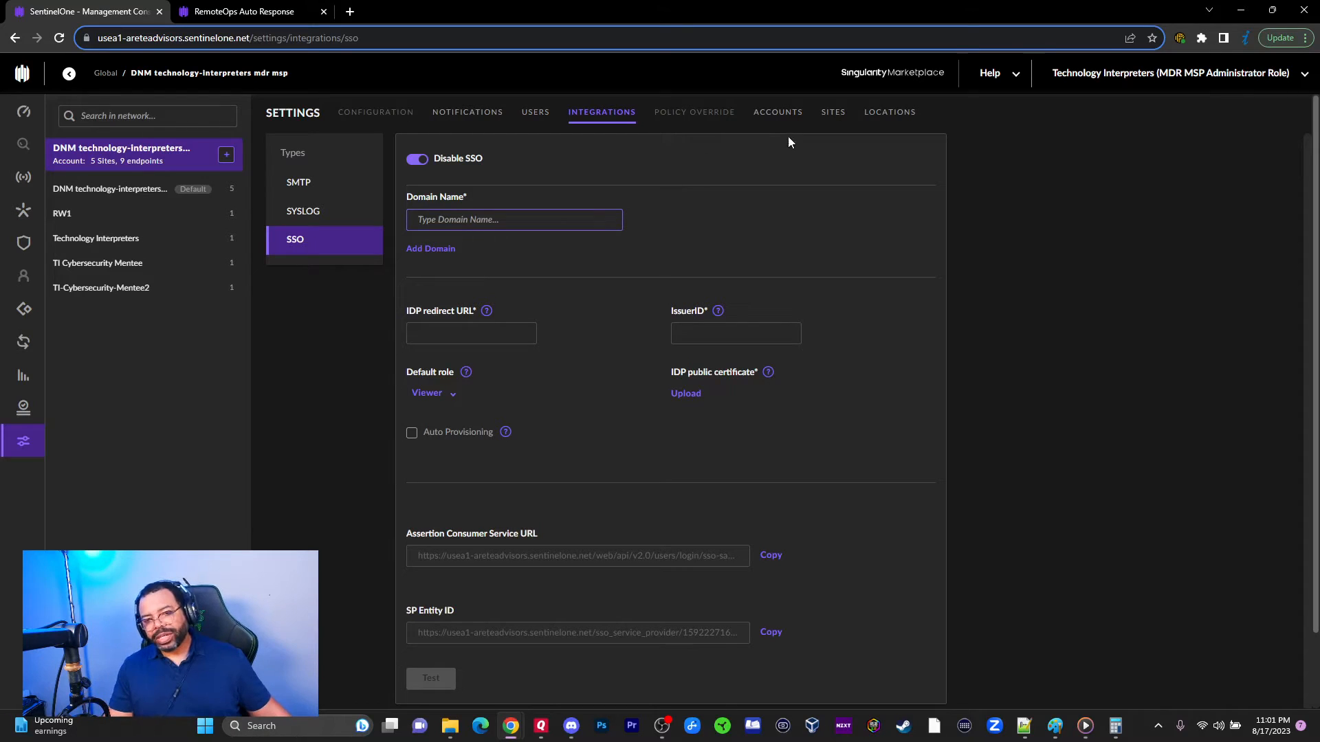
left_click(687, 117)
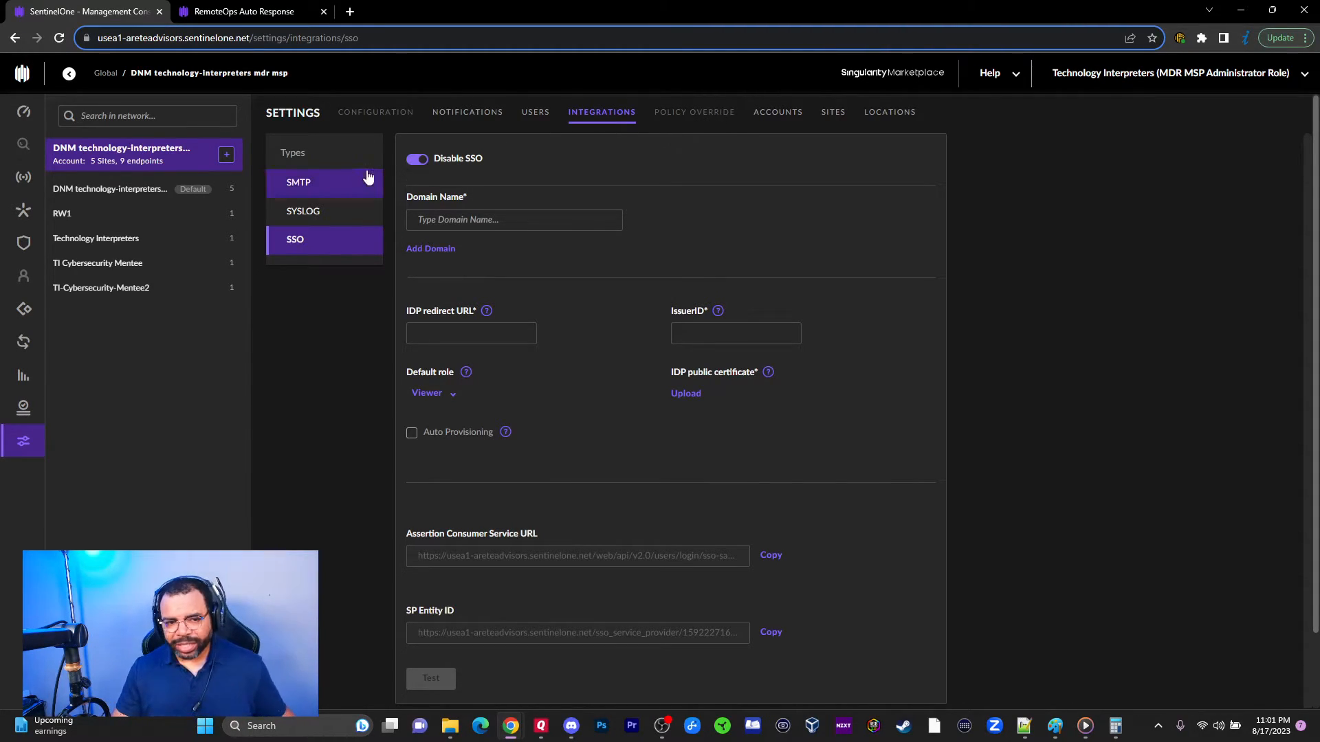
Step: Go through SMTP to the Syslog settings, still disabled with no host and CEF format
left_click(338, 196)
left_click(320, 213)
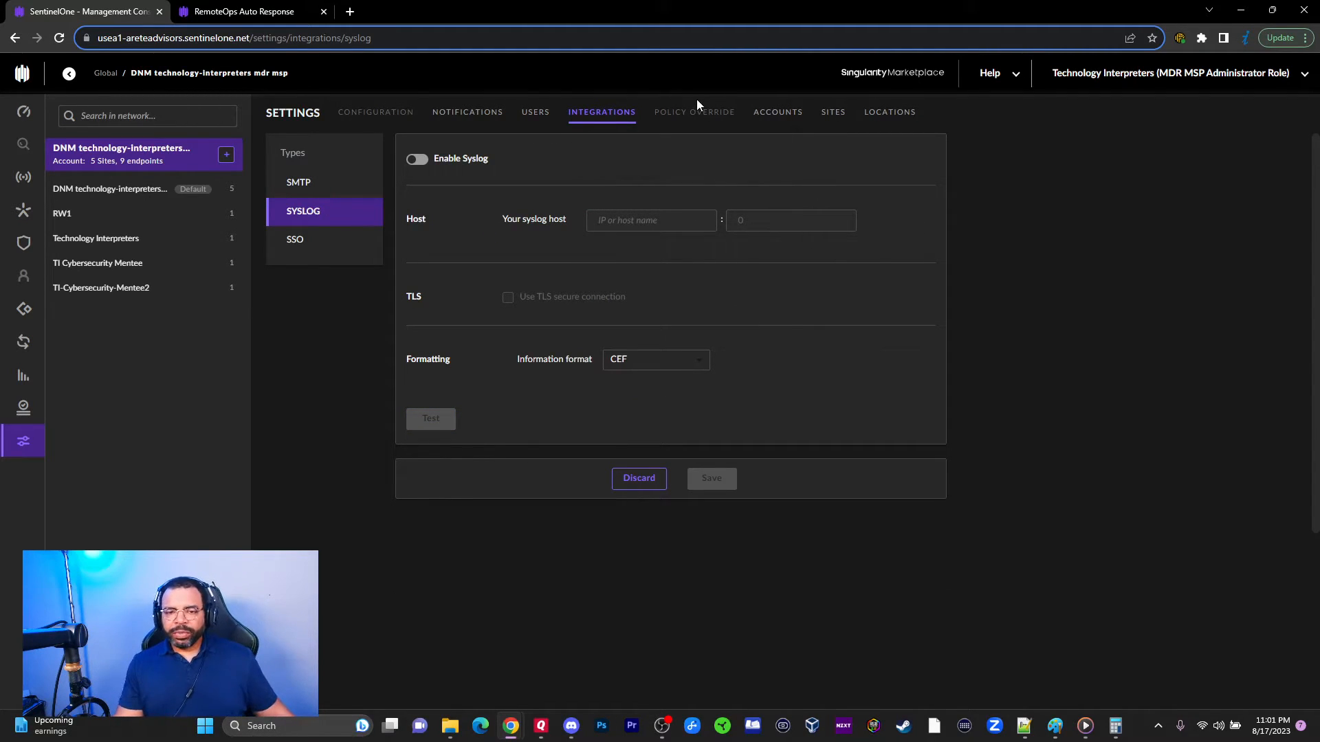
mouse_move(693, 109)
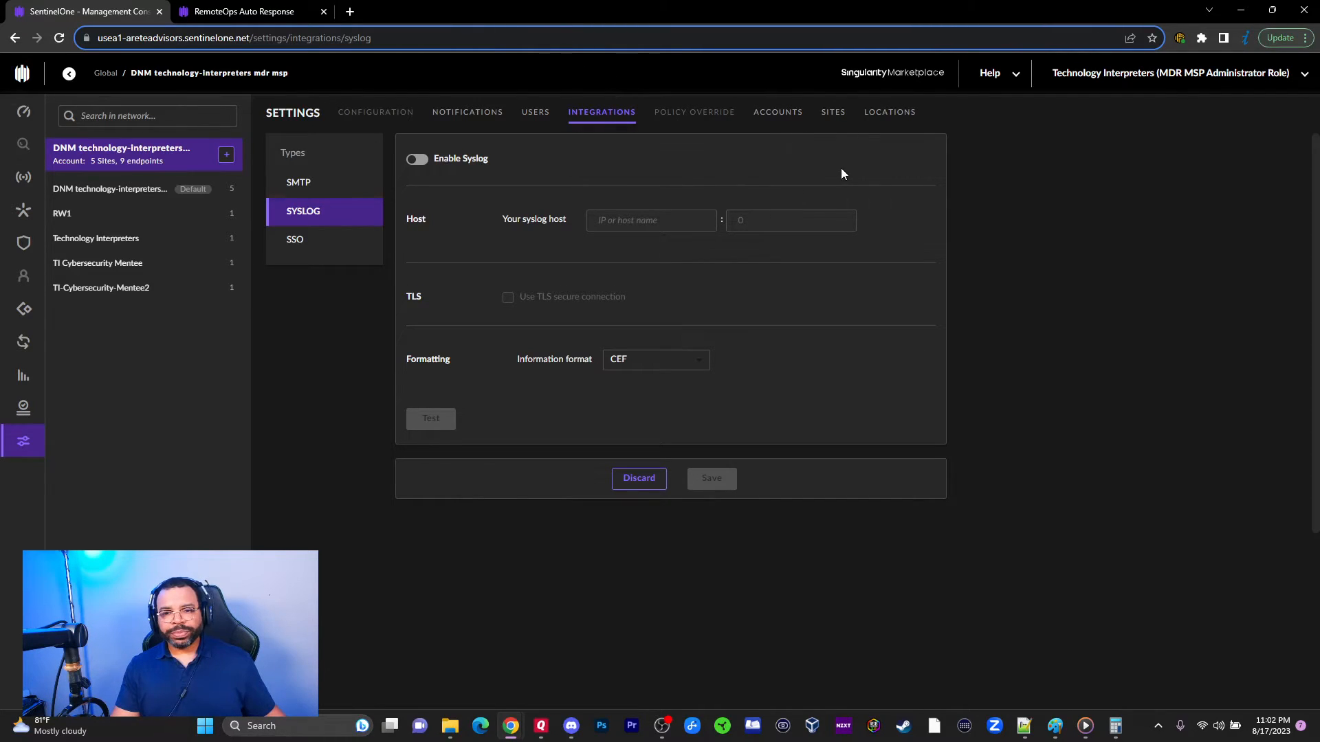
Step: View the Accounts tab, then the Sites table listing five sites
left_click(787, 116)
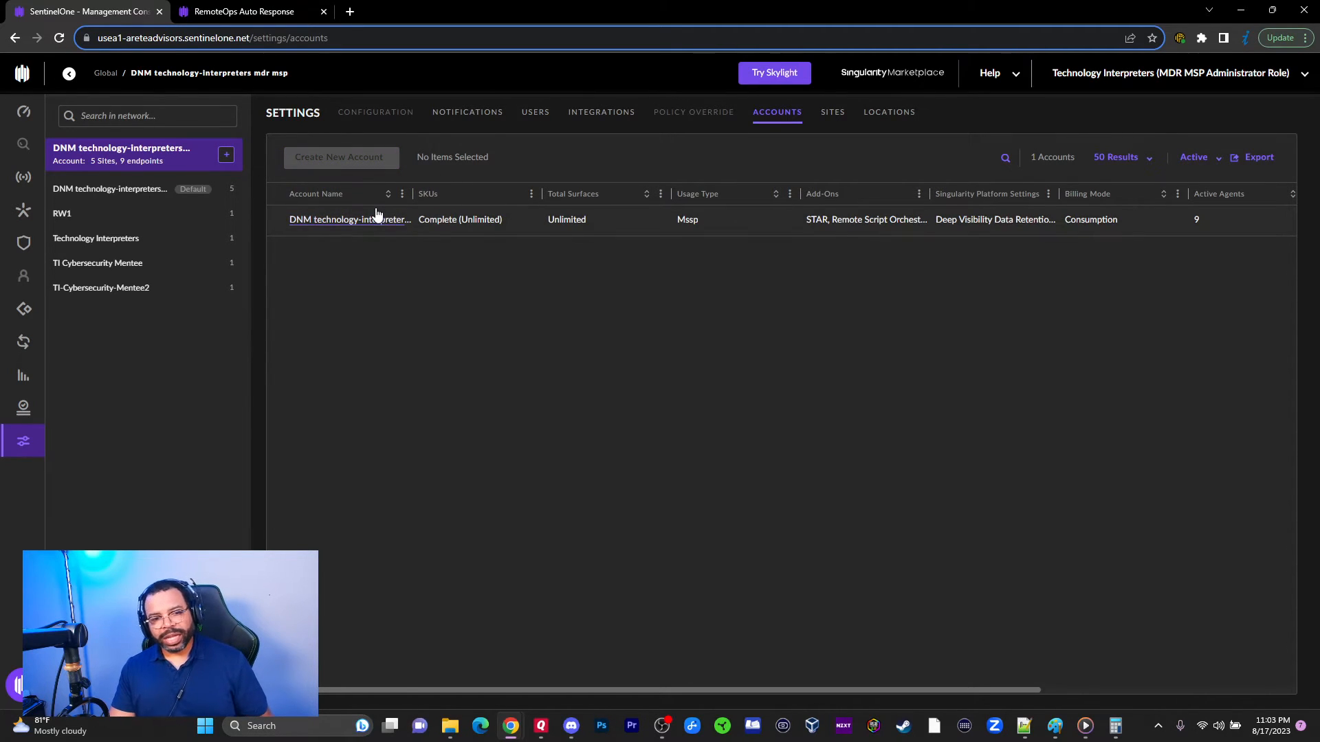
left_click(833, 113)
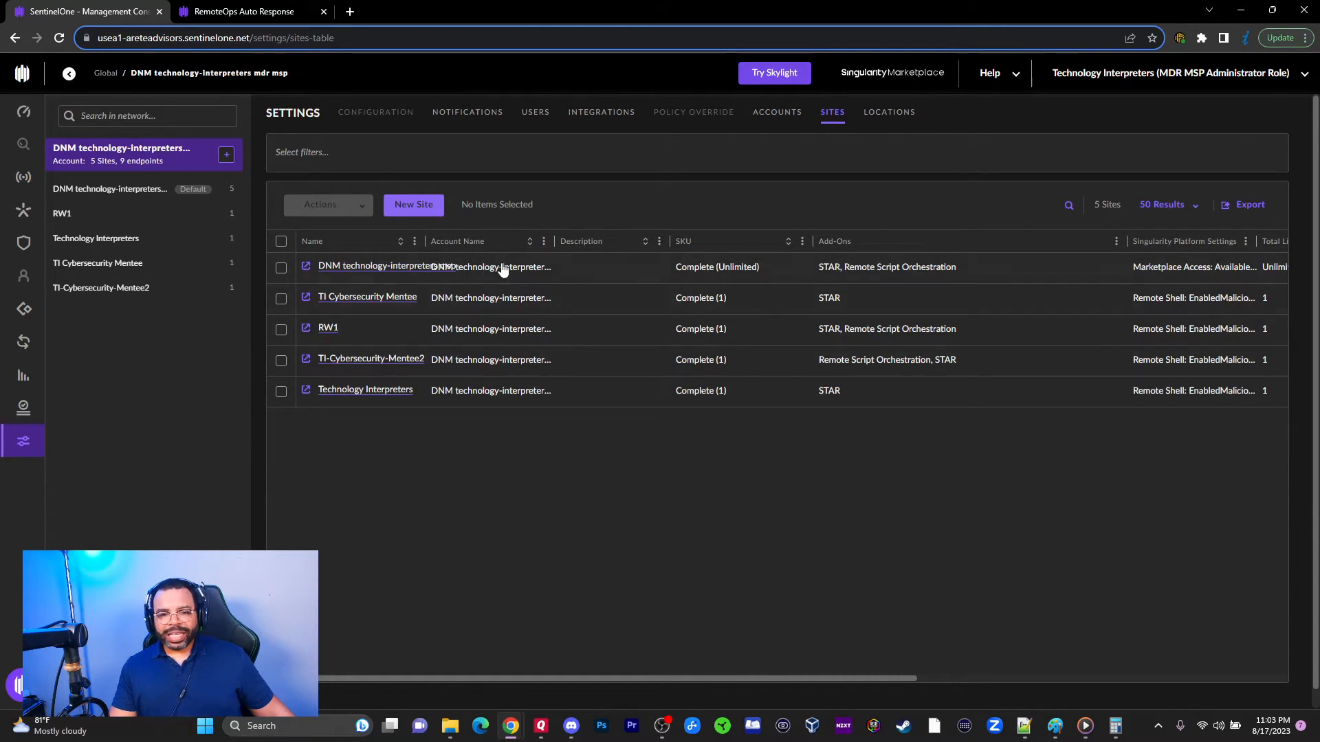
Step: Start a new site named 'Site 1' with the description 'Desc'
left_click(413, 205)
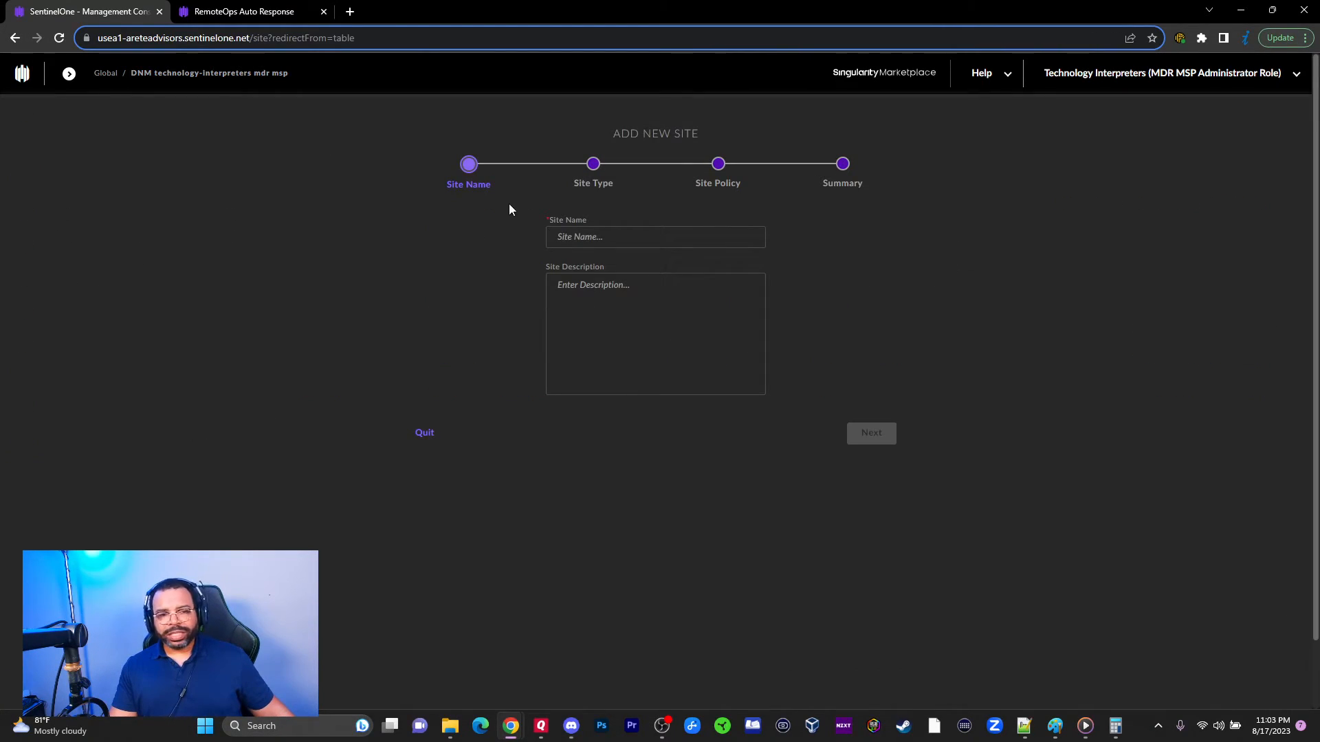
left_click(639, 239)
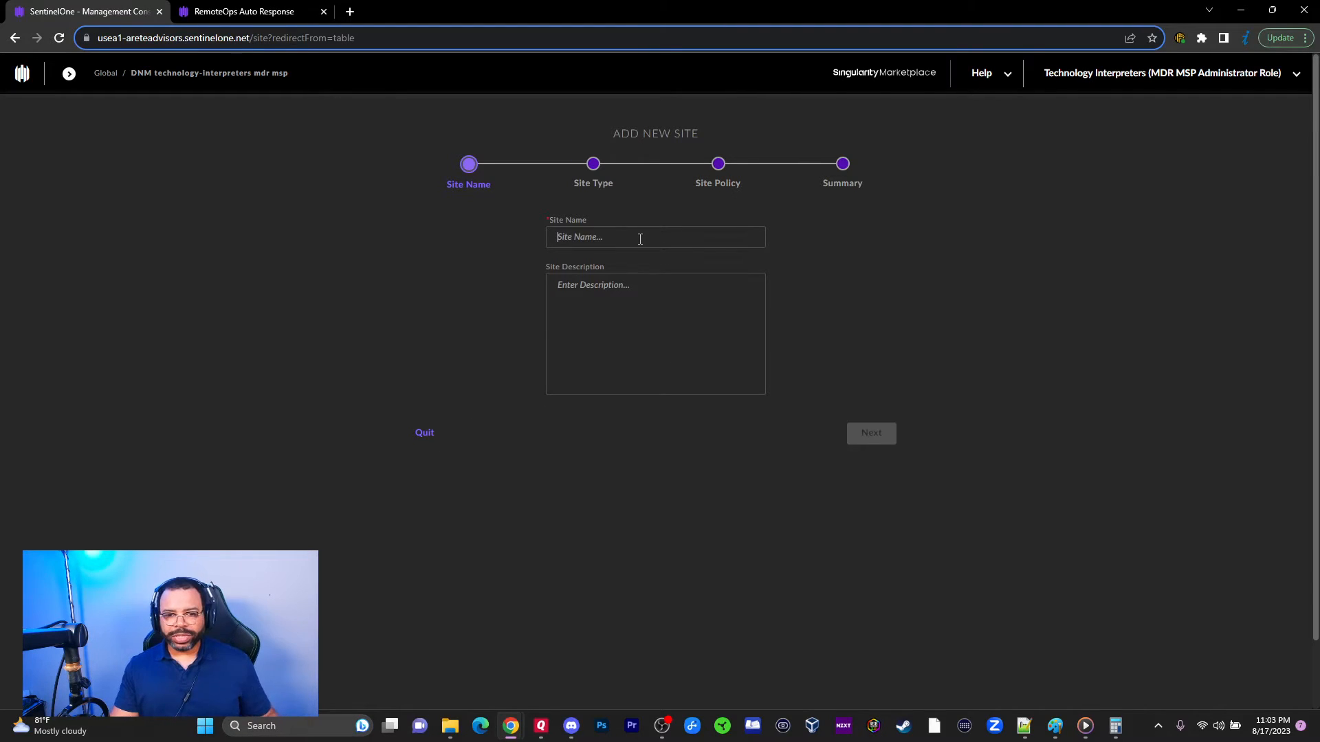
type("Site 1")
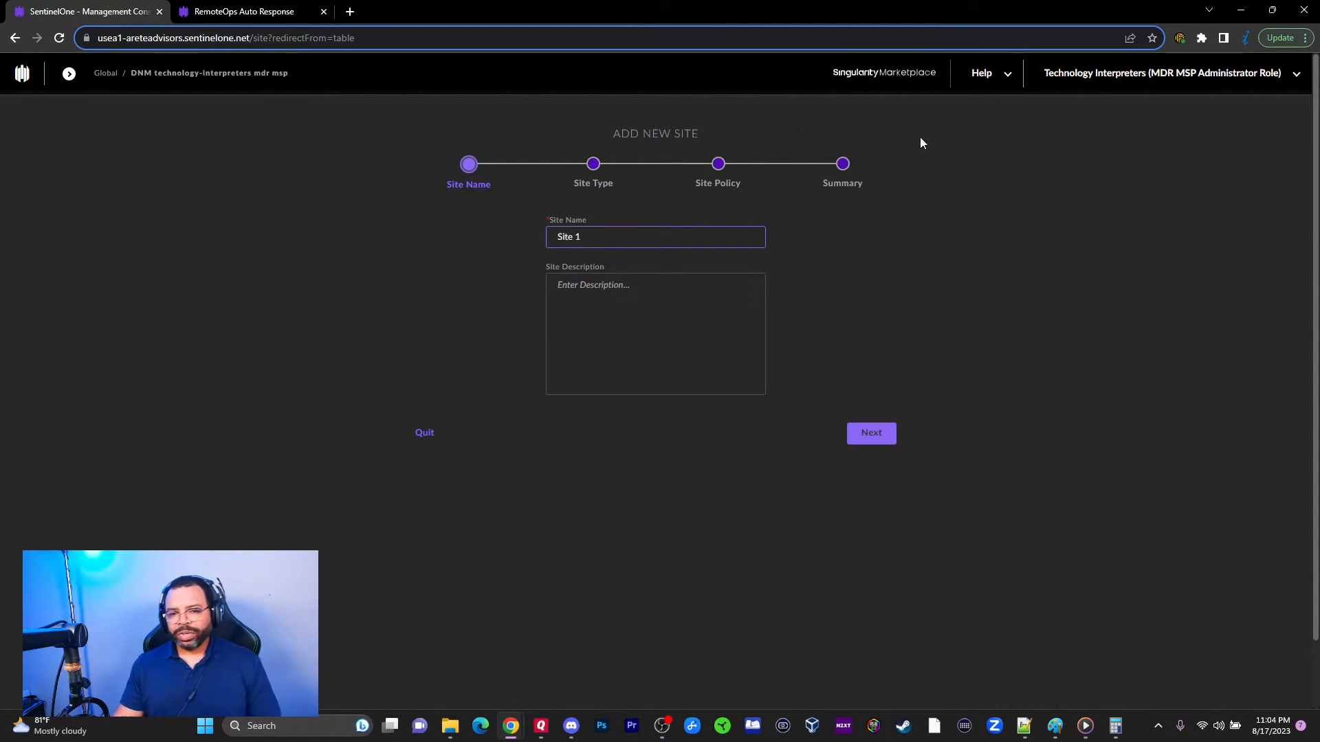
left_click(565, 348)
type("Desc")
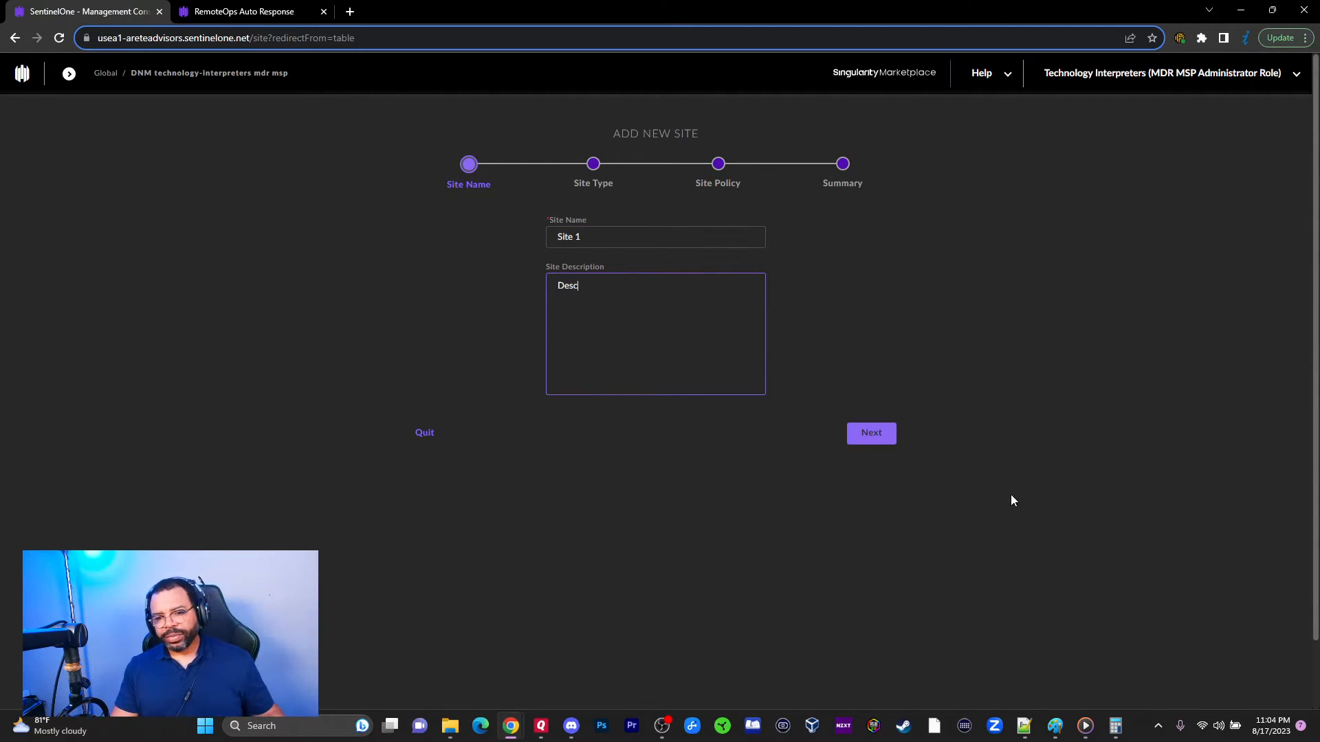
Step: On the Site Type step, choose Paid and set the expiration date to August 17, 2024
left_click(881, 440)
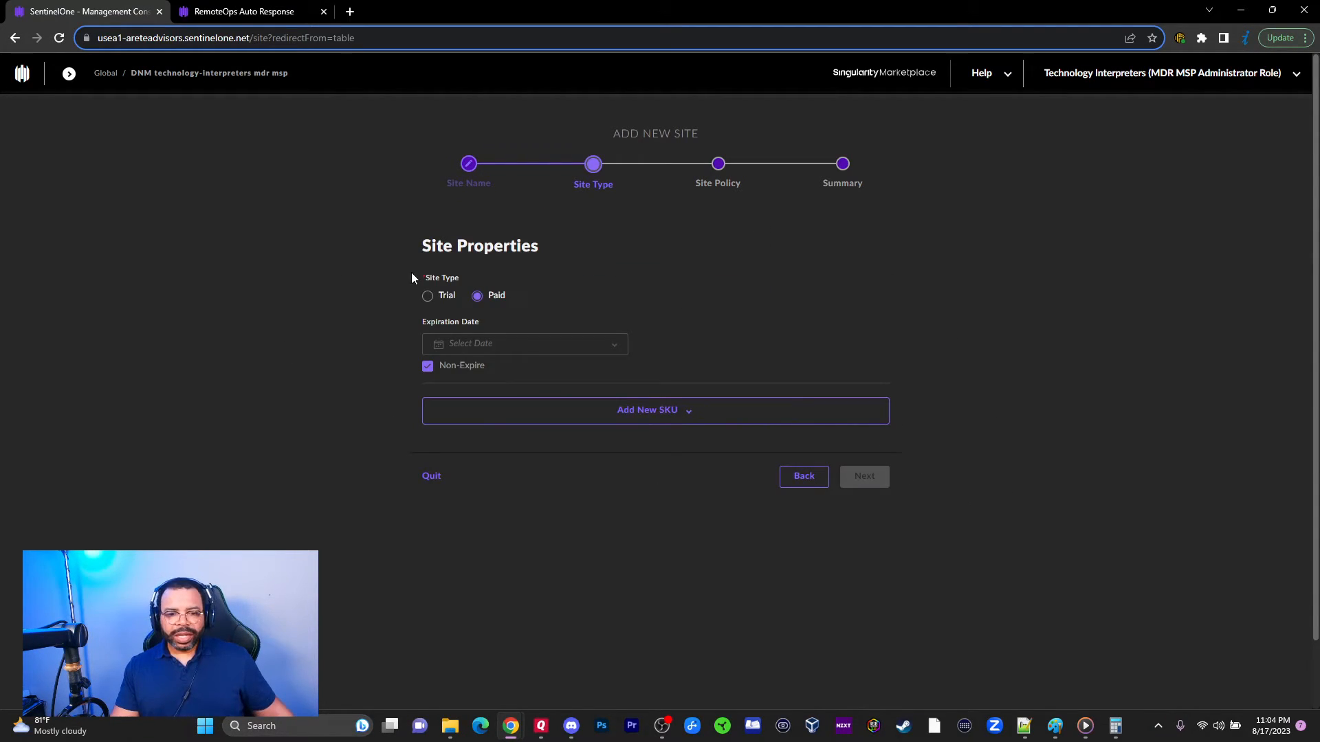
left_click(427, 297)
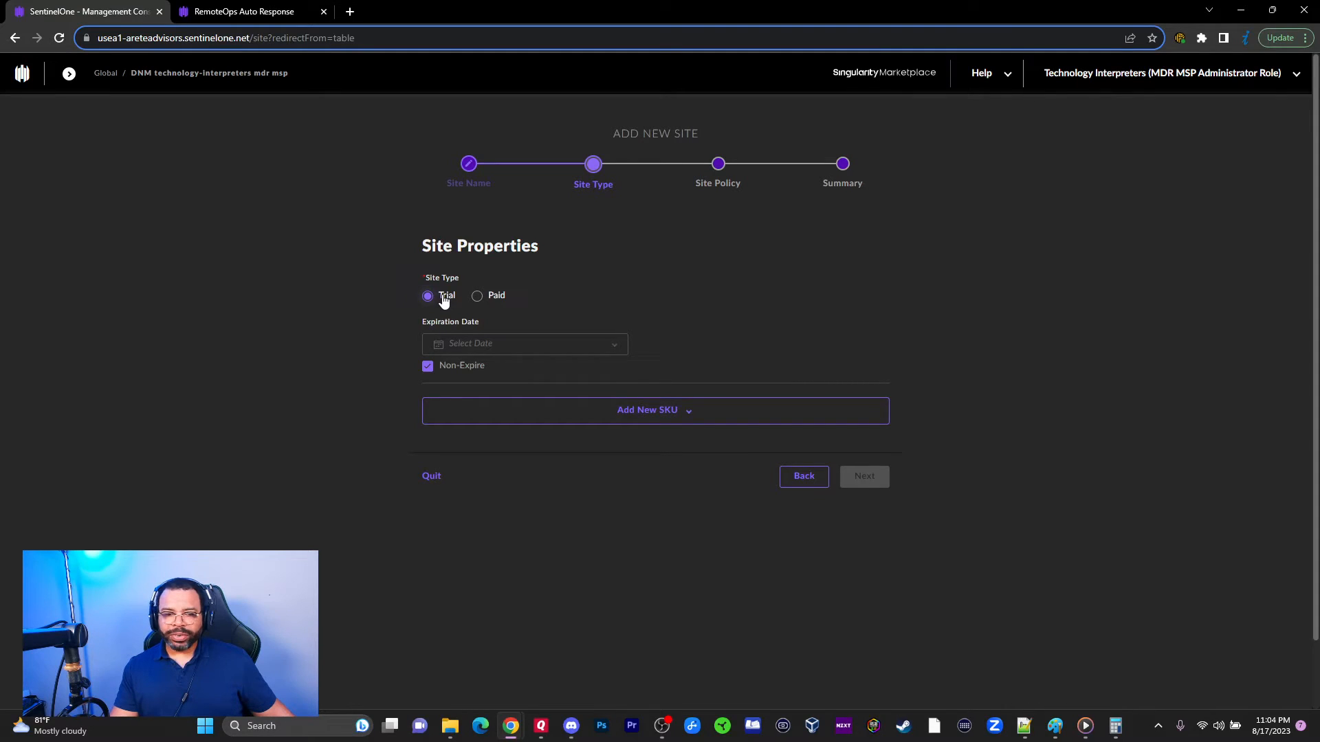
left_click(427, 366)
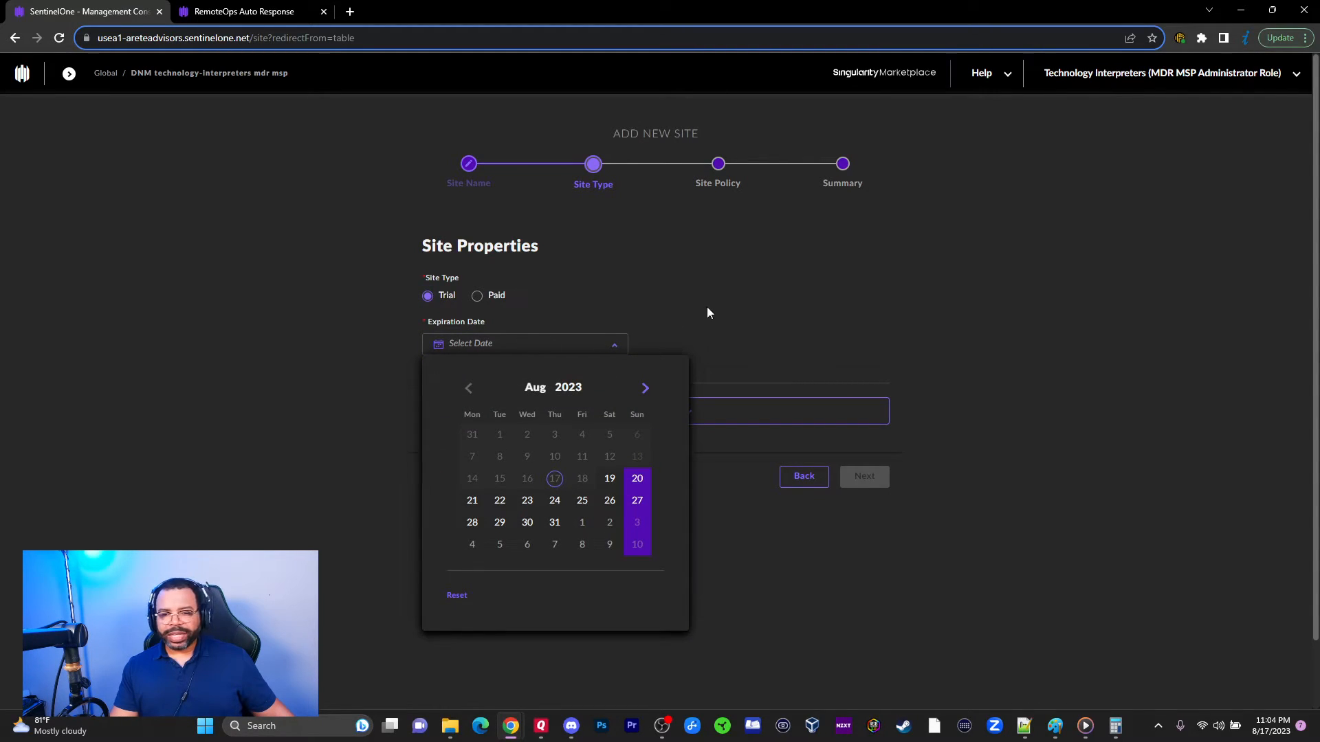
left_click(708, 313)
left_click(429, 367)
left_click(429, 367)
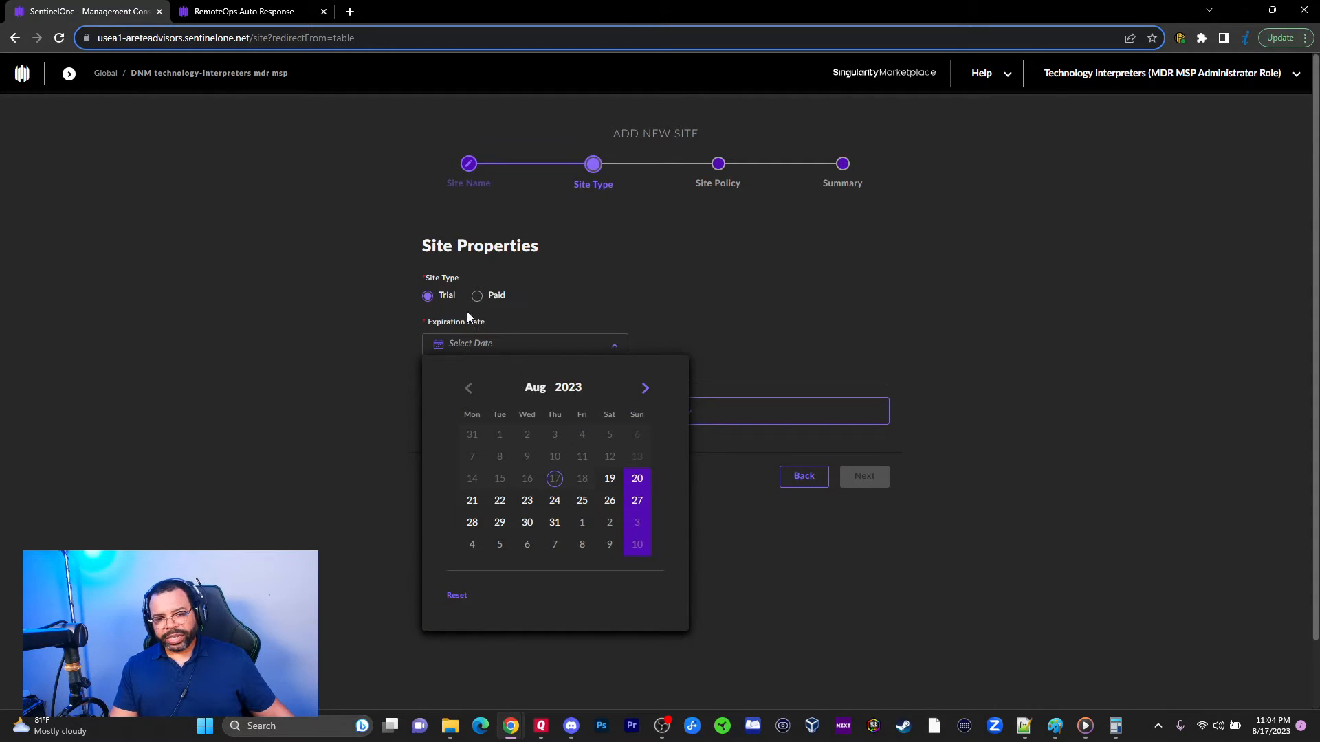
left_click(478, 296)
left_click(493, 345)
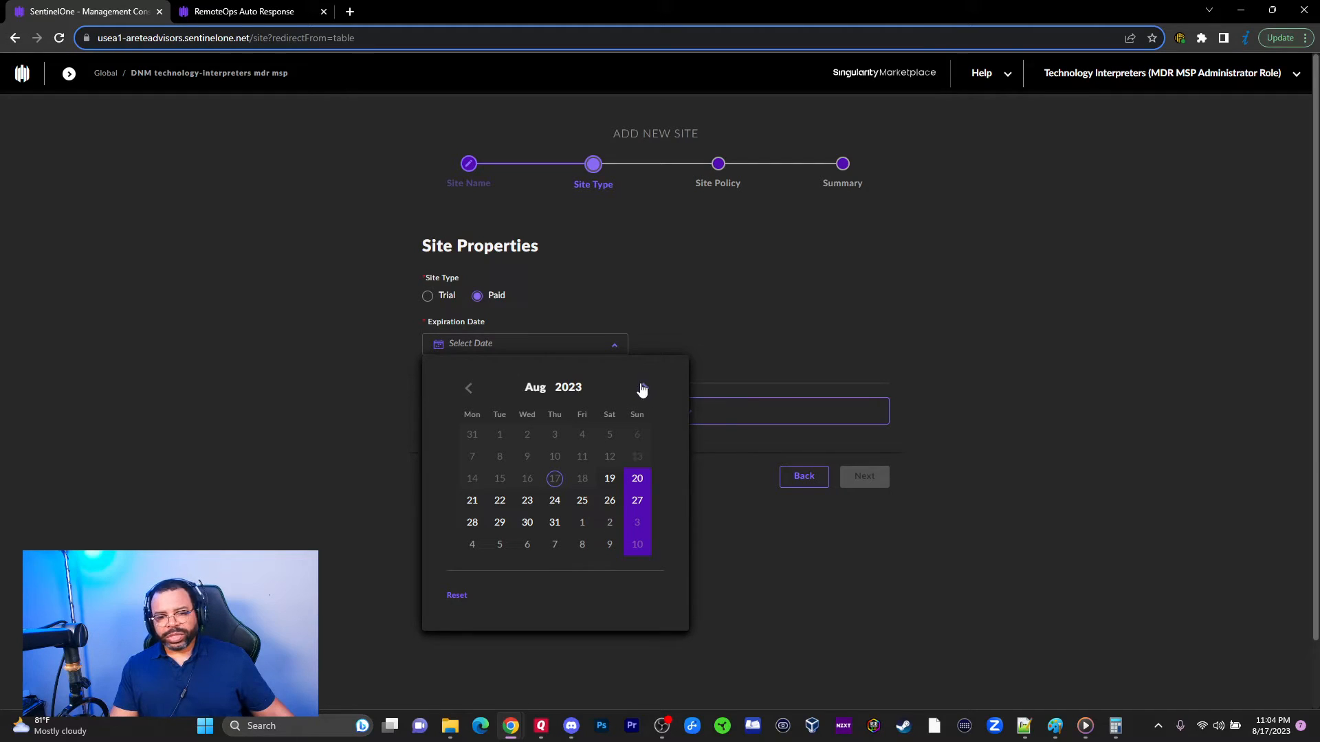
left_click(568, 389)
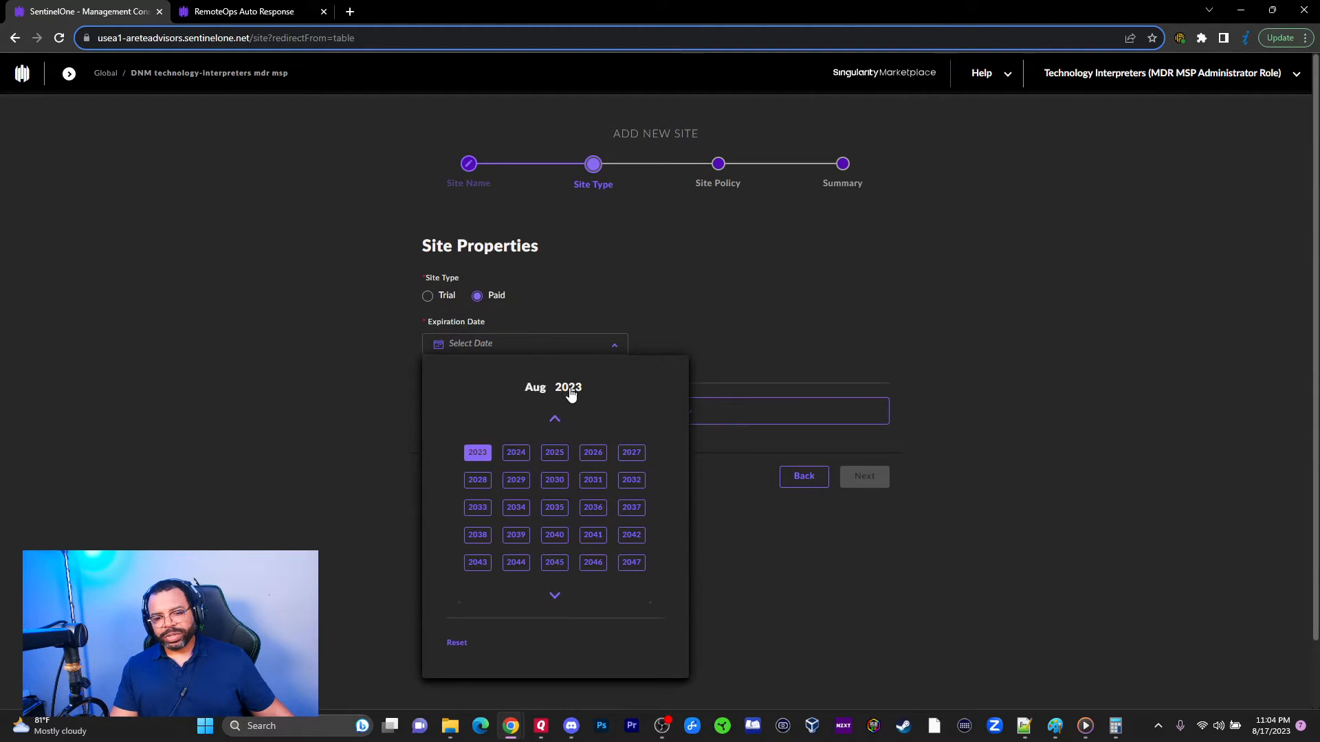
left_click(517, 454)
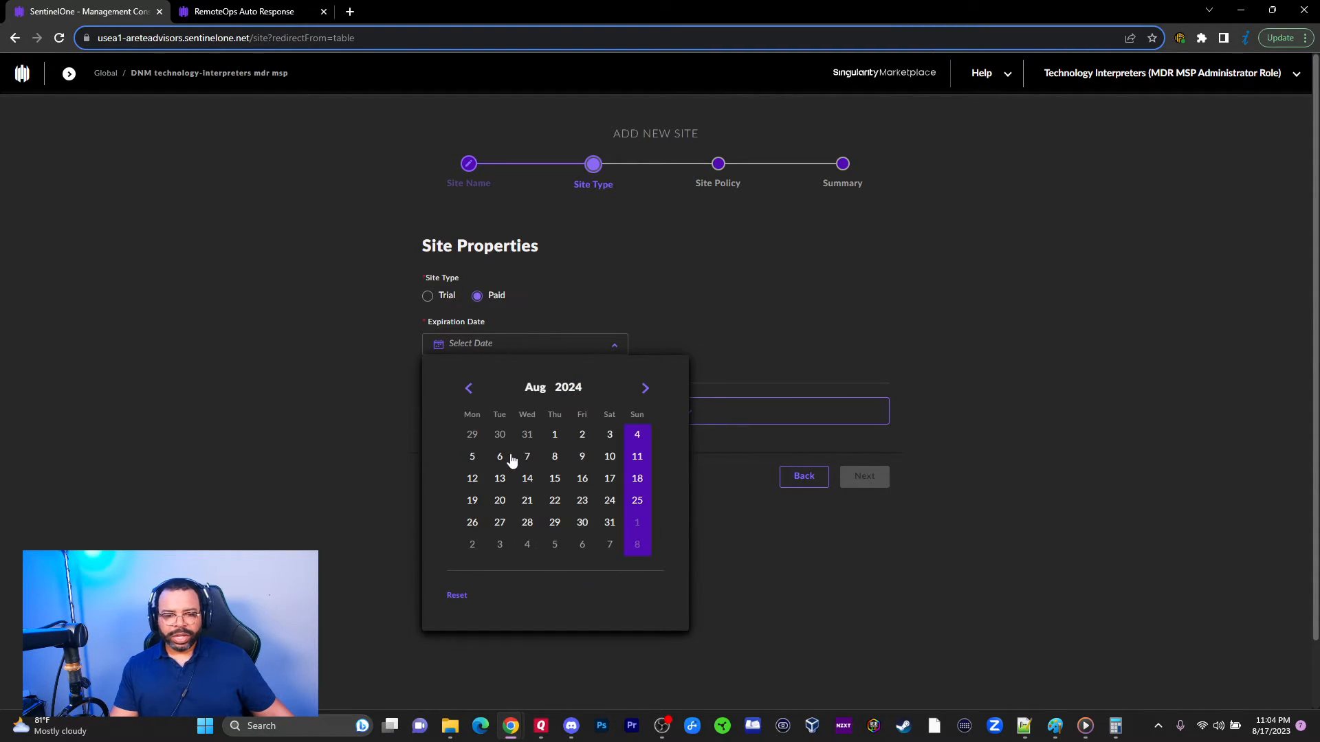
left_click(609, 480)
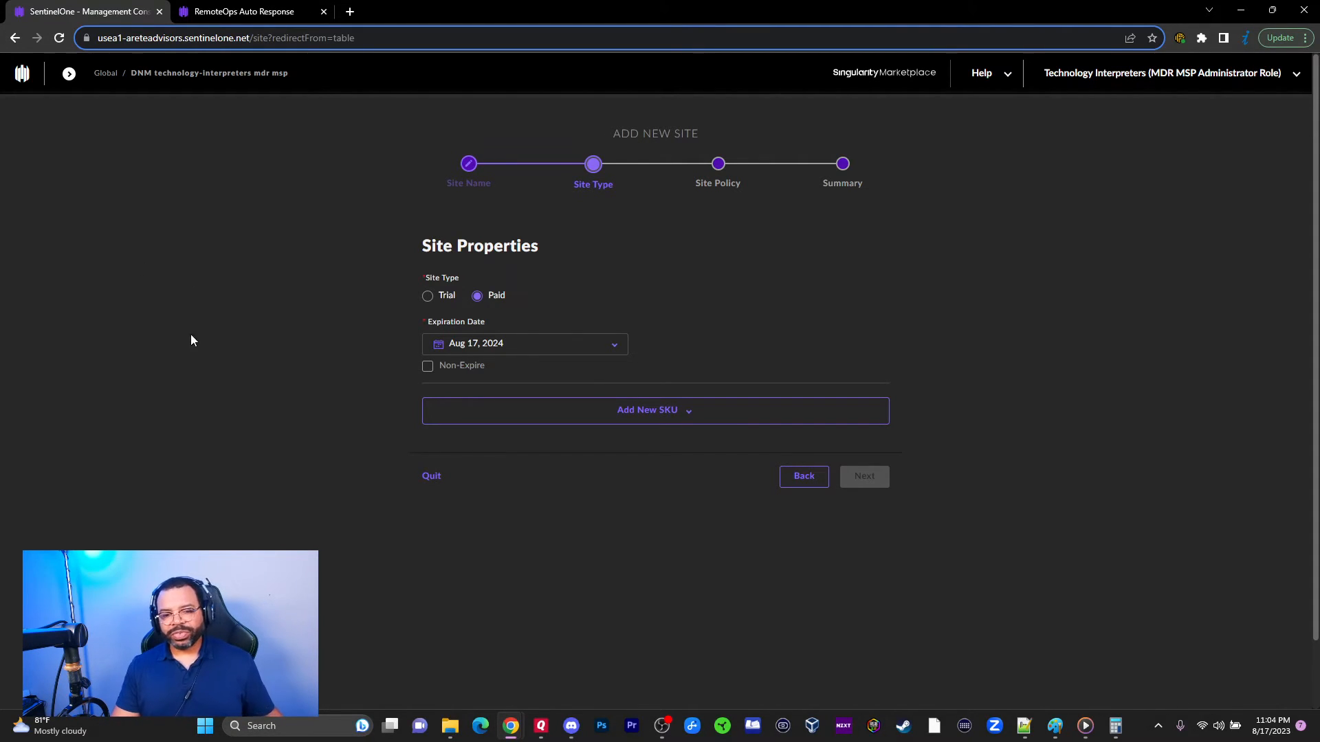
Step: Keep the expiration date and add the Complete SKU package to the site
left_click(453, 368)
left_click(450, 369)
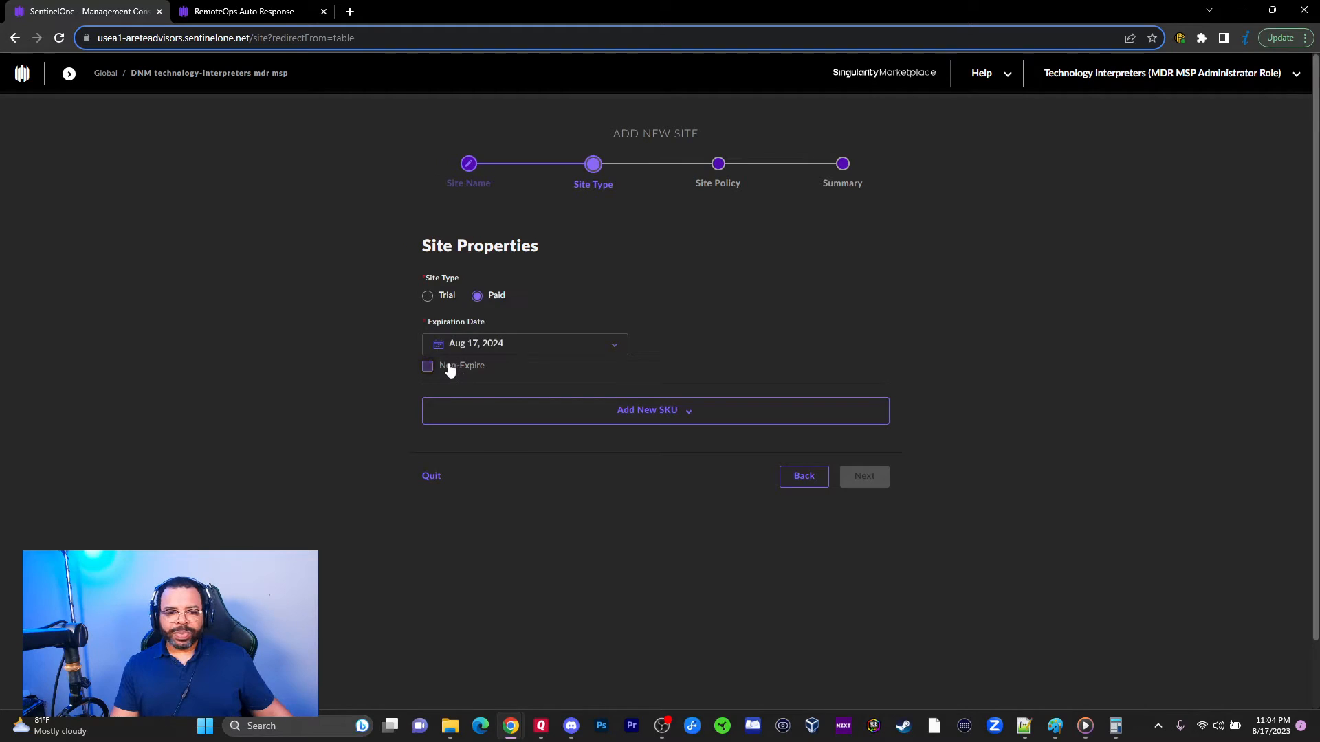
left_click(443, 370)
left_click(470, 371)
left_click(510, 413)
left_click(457, 450)
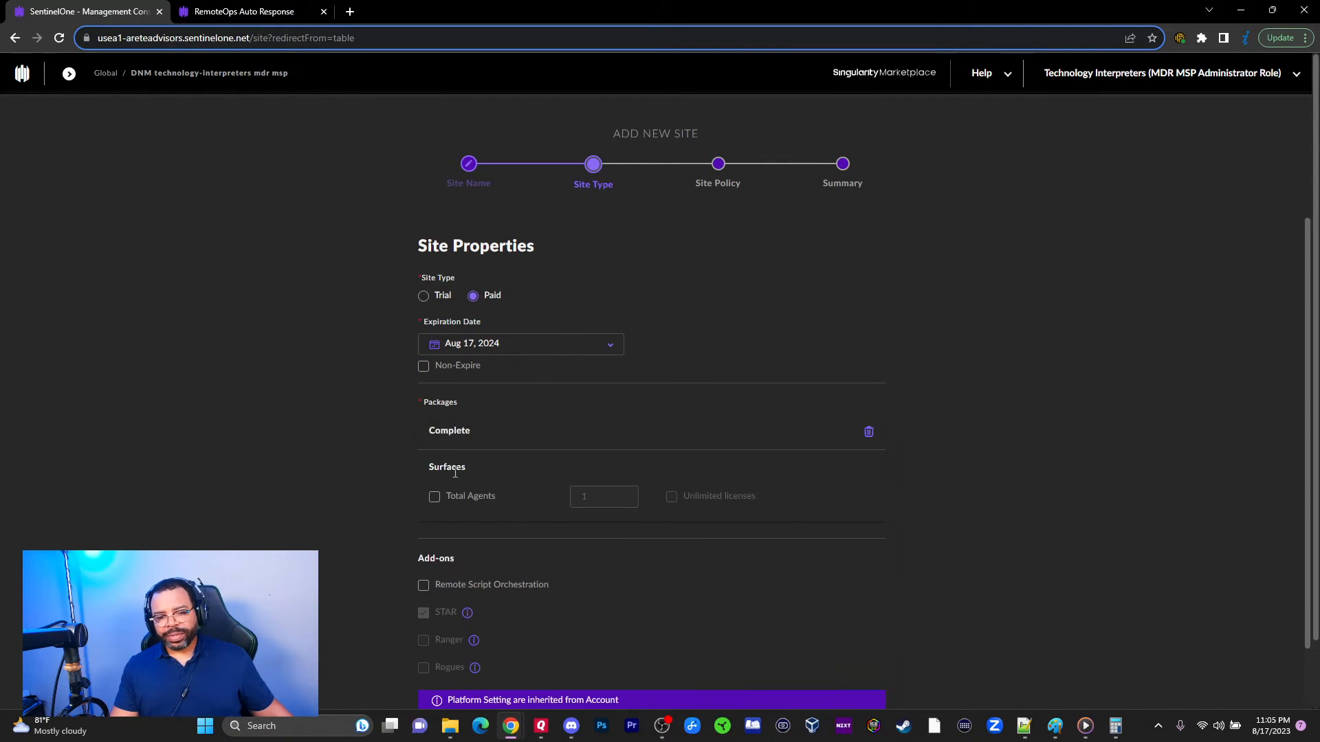
Step: Limit total agents to 1 and add the Remote Script Orchestration add-on
left_click(462, 496)
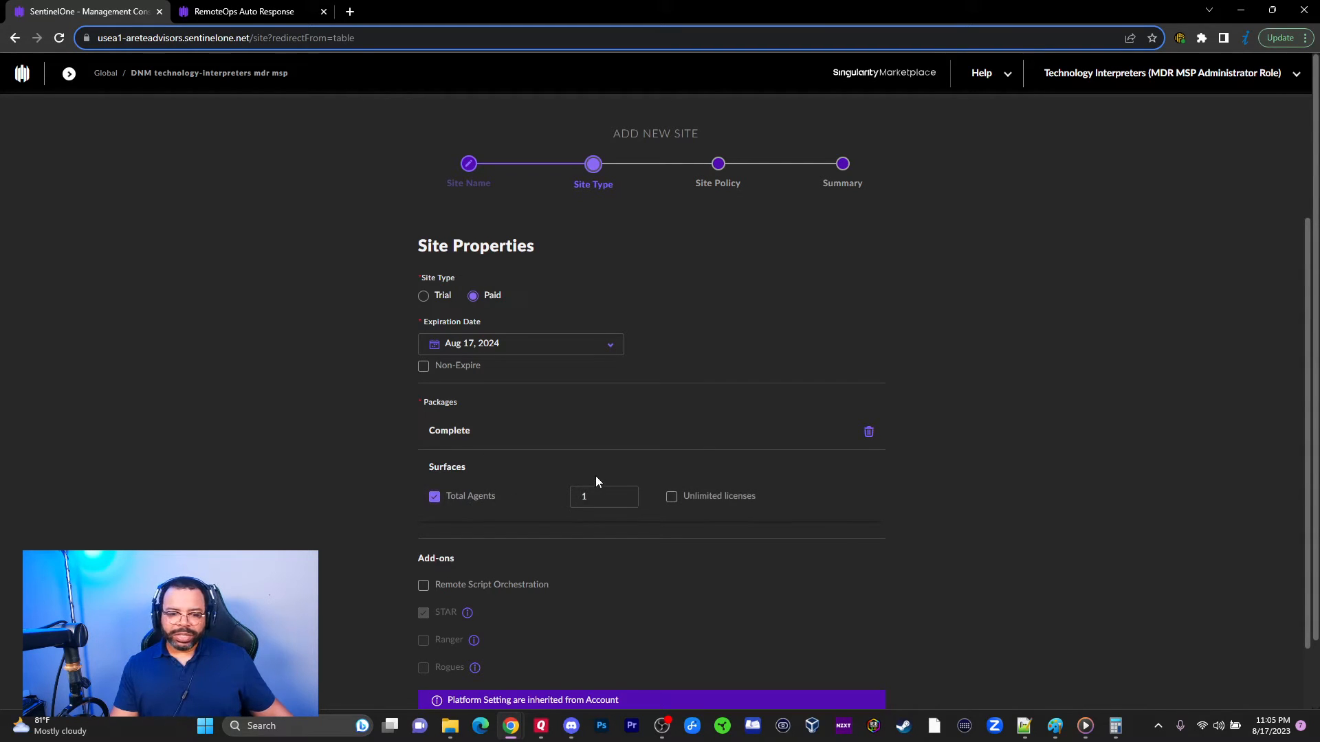
scroll(595, 477, "down", 1)
key("Tab")
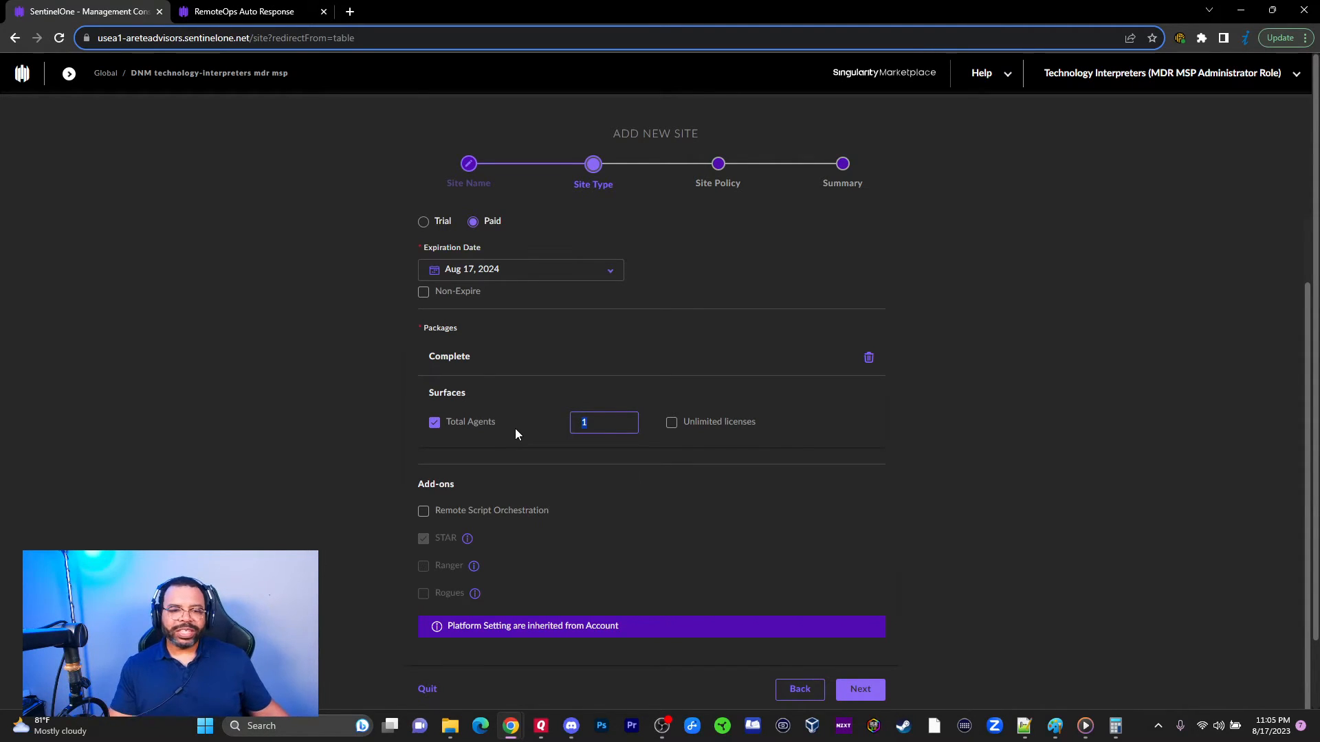
left_click(466, 426)
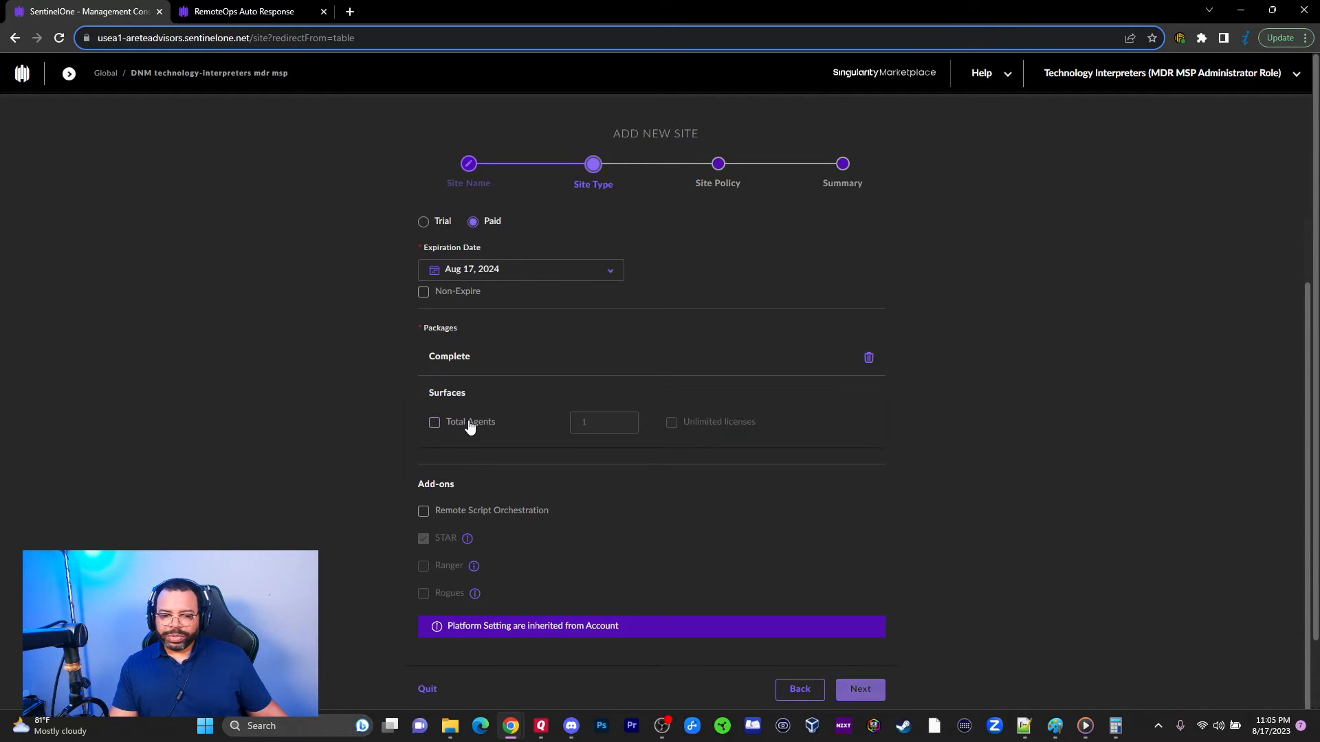
left_click(485, 427)
double_click(586, 425)
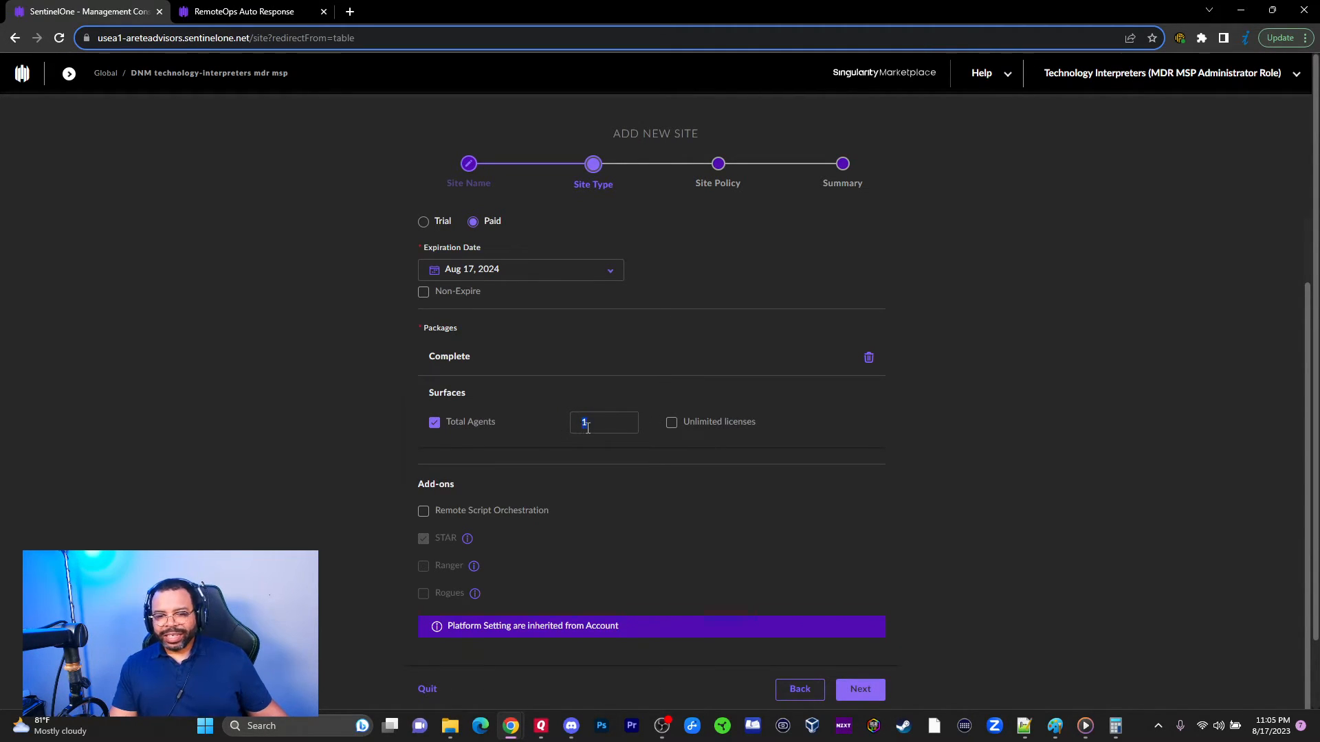
left_click(677, 431)
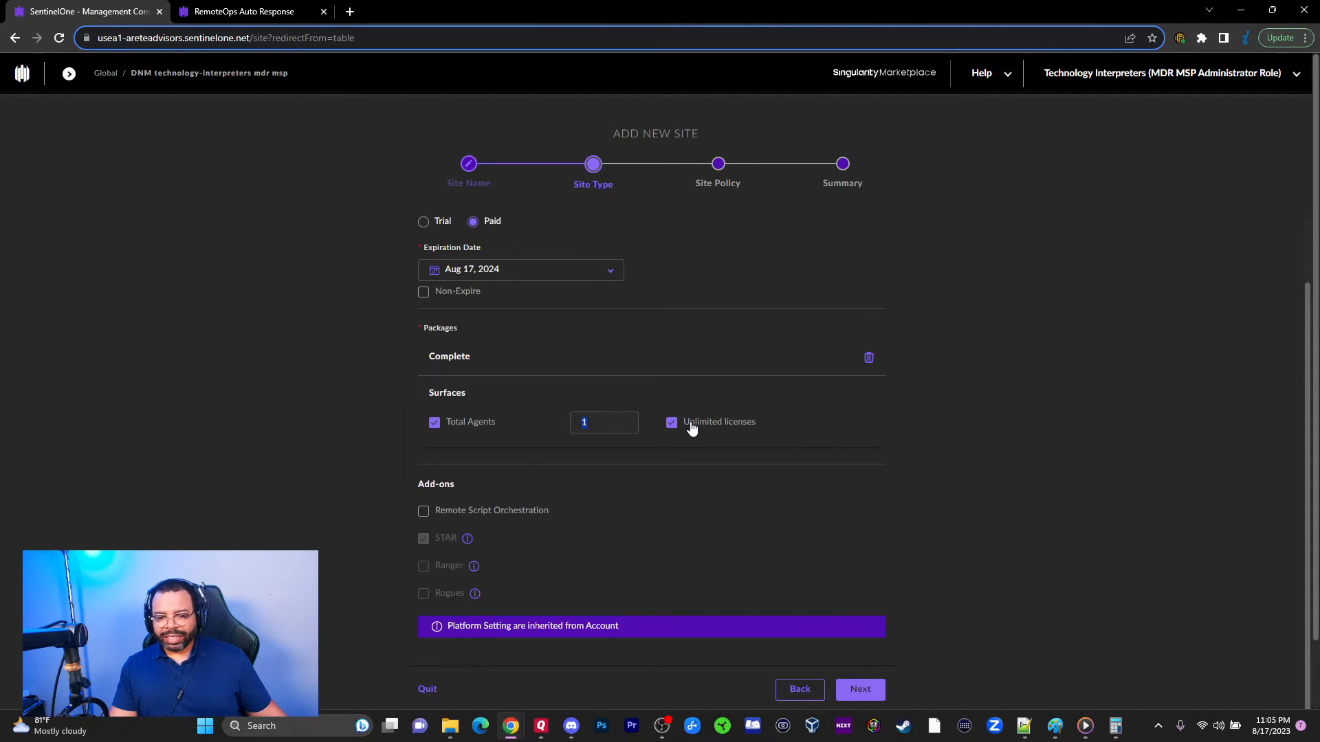
left_click(605, 432)
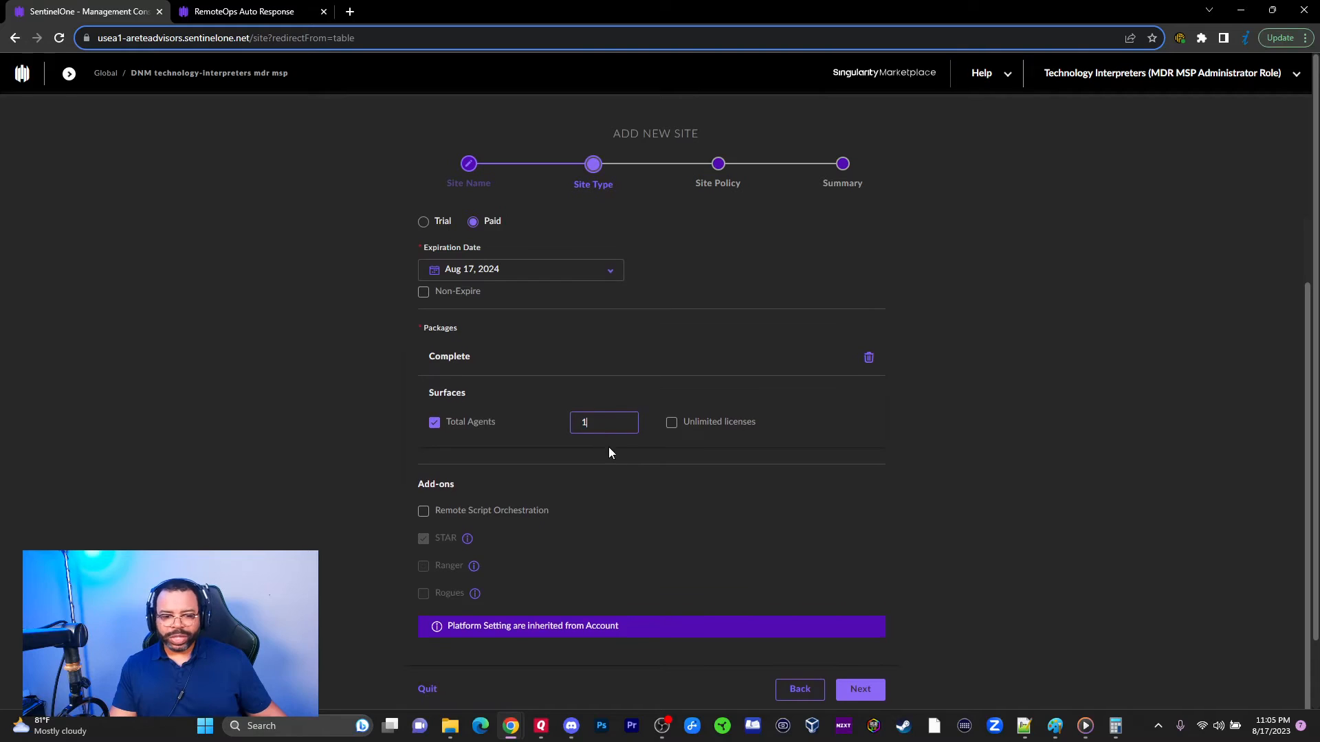
scroll(608, 447, "down", 1)
left_click(423, 437)
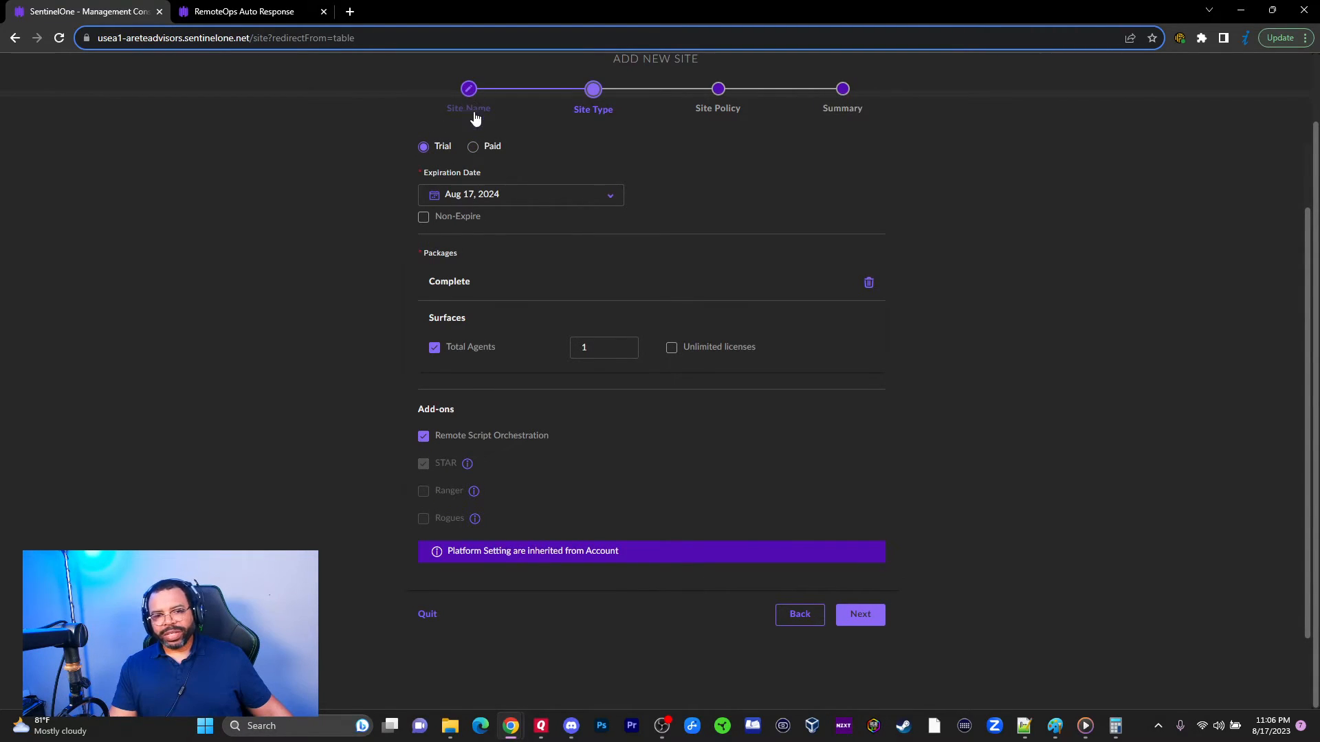
Step: Confirm the site as Paid and continue to the Site Policy step
left_click(477, 149)
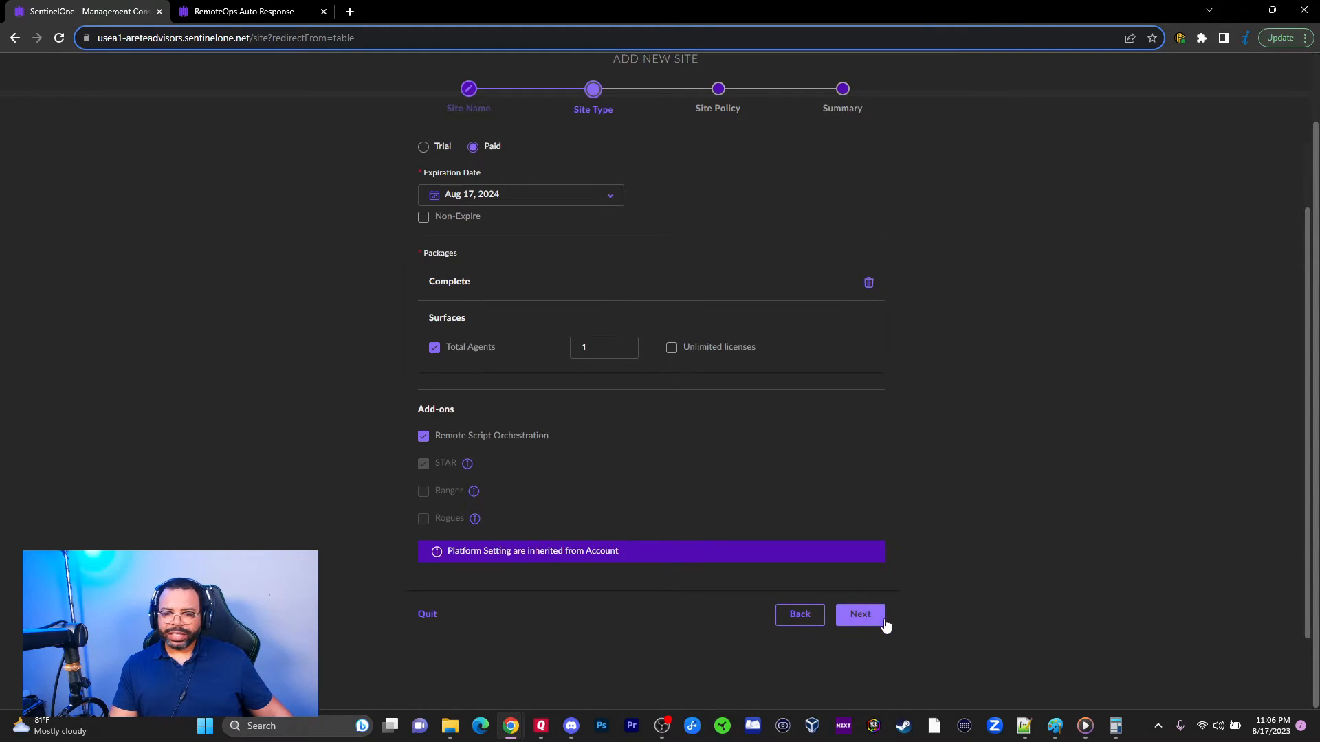
left_click(861, 615)
scroll(756, 550, "up", 3)
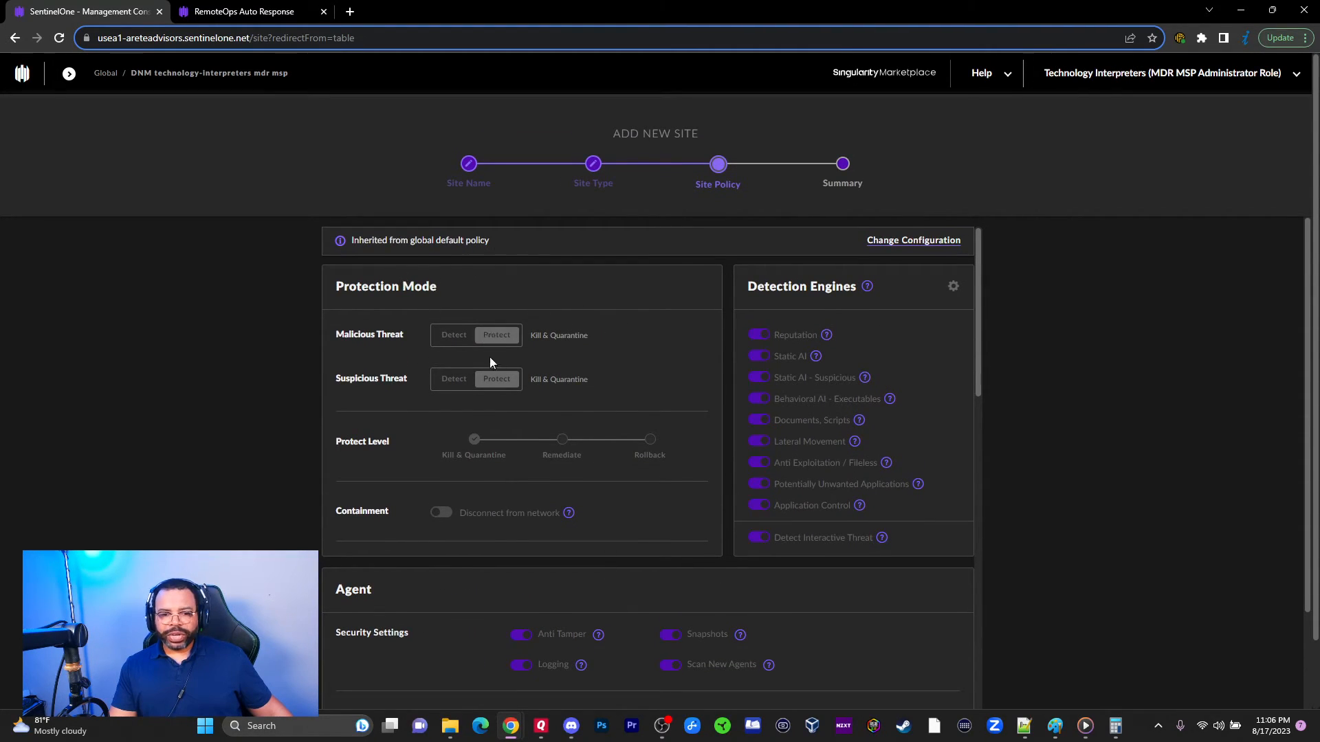
Step: Unlock the inherited policy, leaving Malicious and Suspicious threats on Protect
left_click(913, 240)
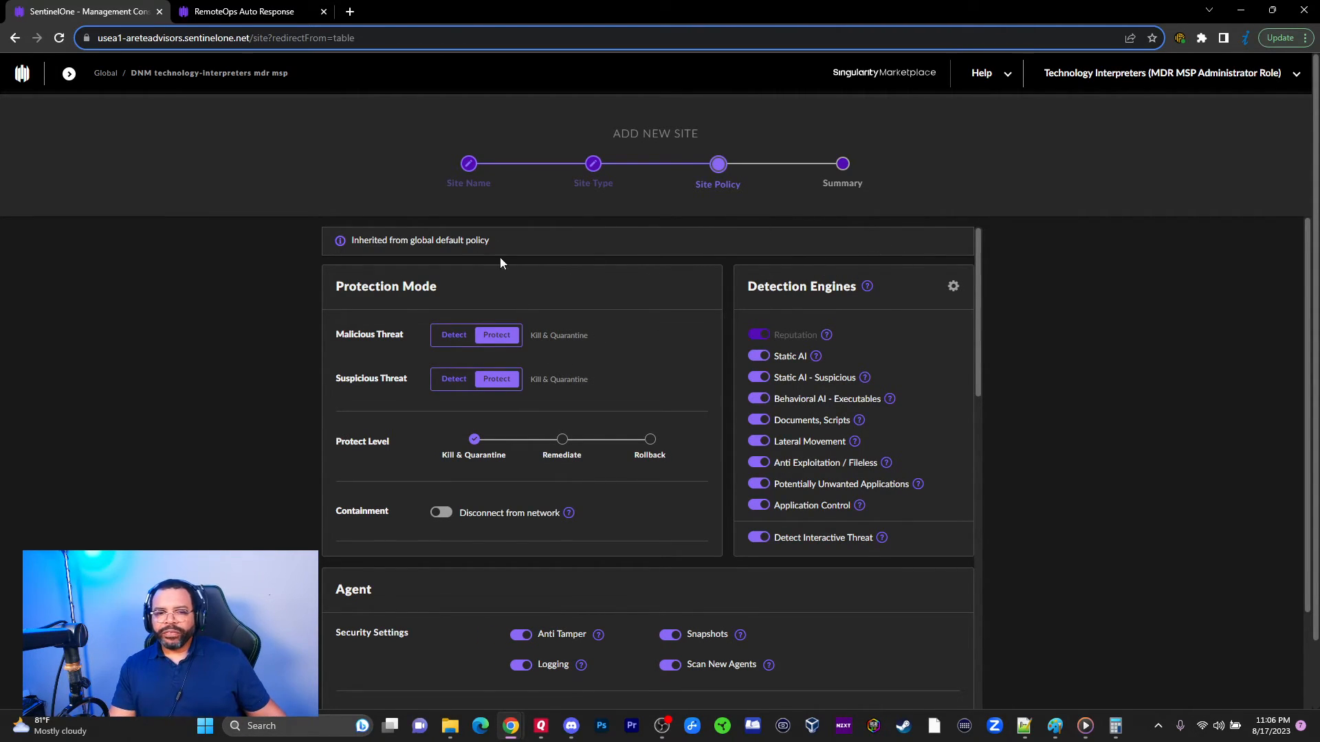
left_click(458, 338)
left_click_drag(465, 357, 479, 385)
left_click(496, 335)
left_click(496, 379)
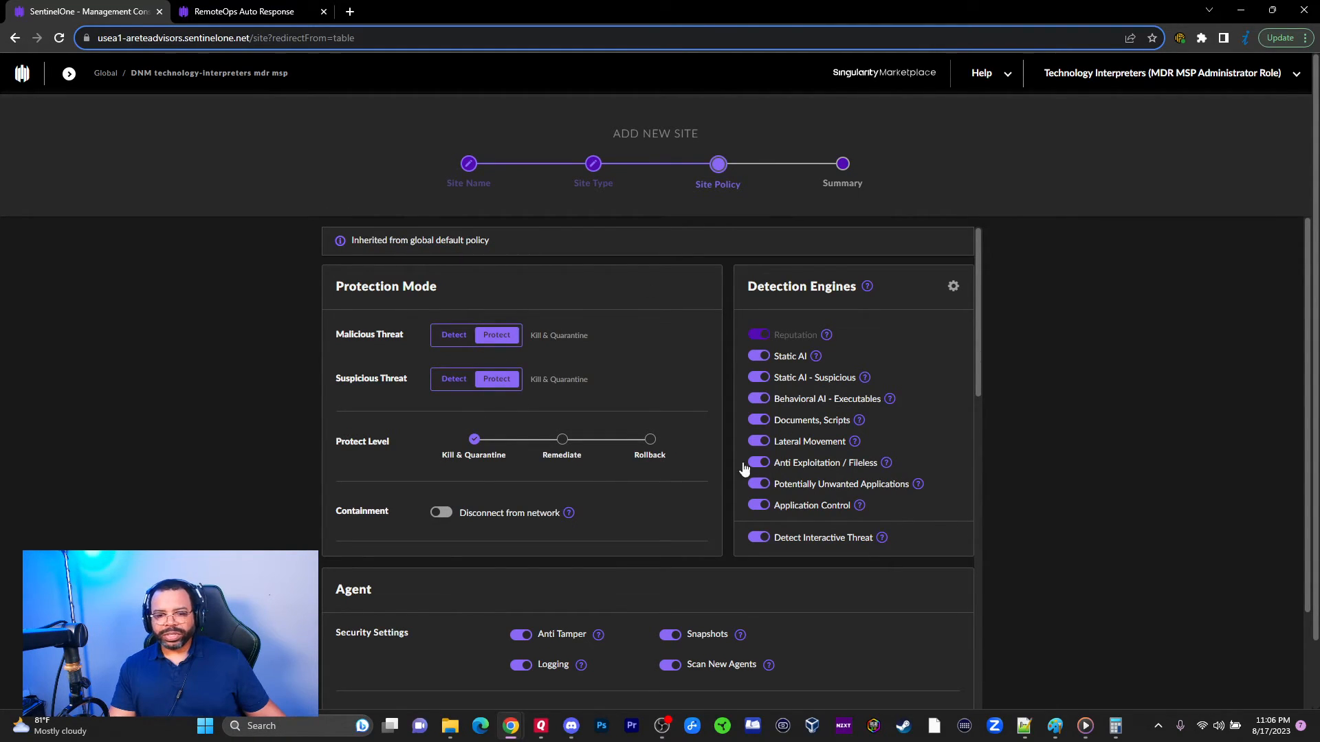
Step: Scroll through the policy settings and return to the Site Type step
scroll(646, 578, "down", 15)
scroll(719, 572, "down", 5)
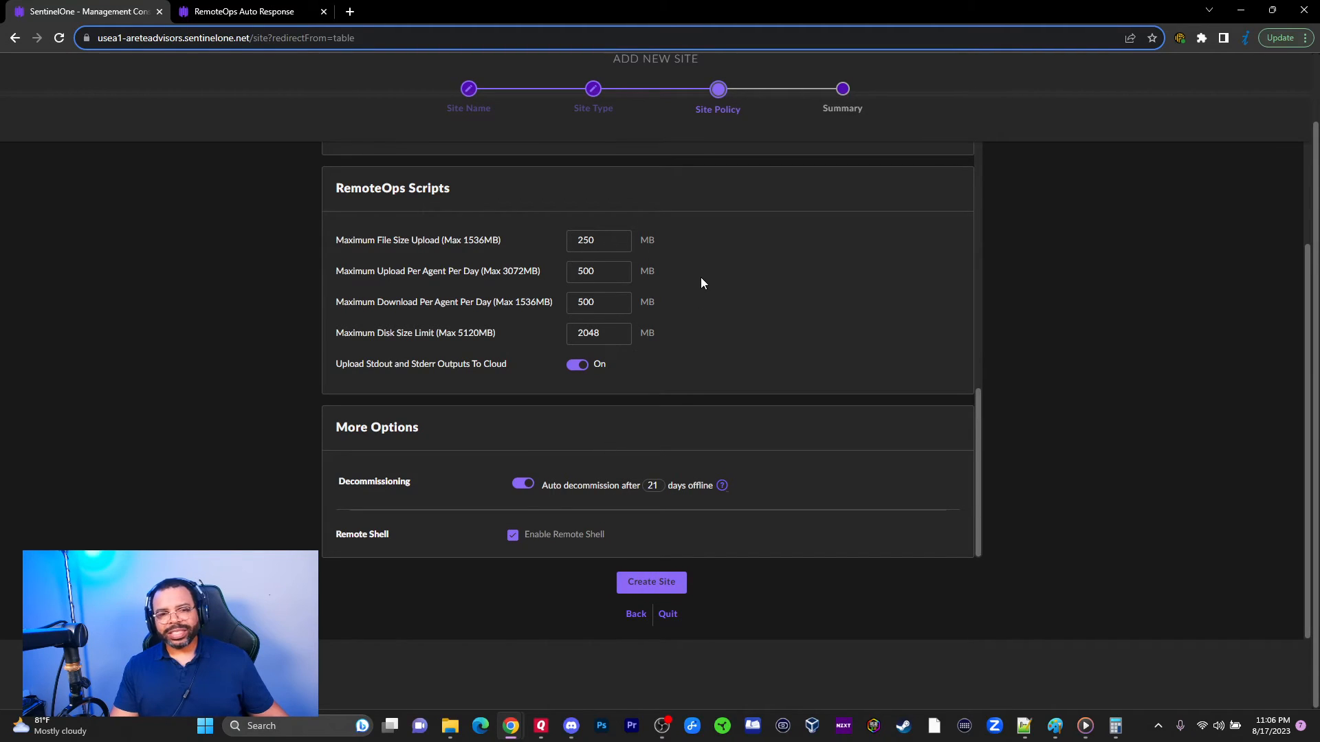
left_click(644, 614)
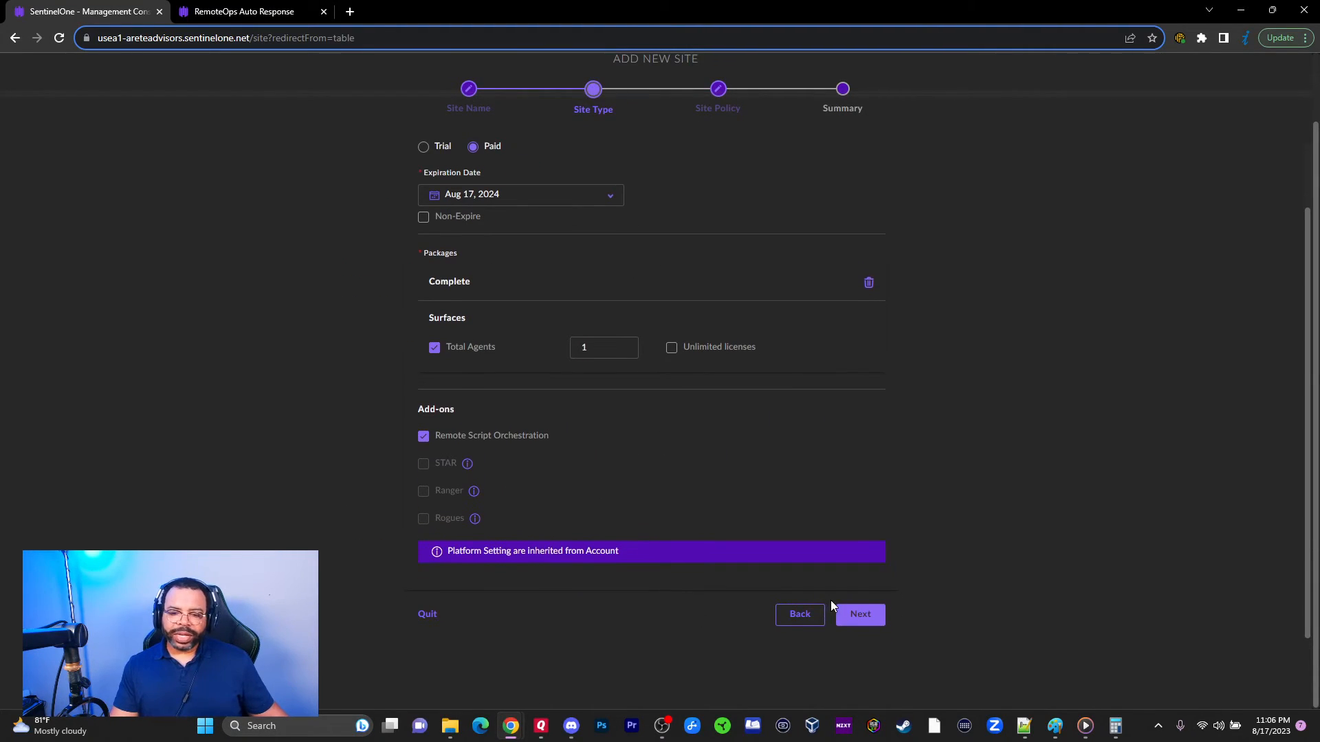
left_click(800, 617)
Step: Quit the new-site wizard and start a New Location from the Locations tab
left_click(425, 358)
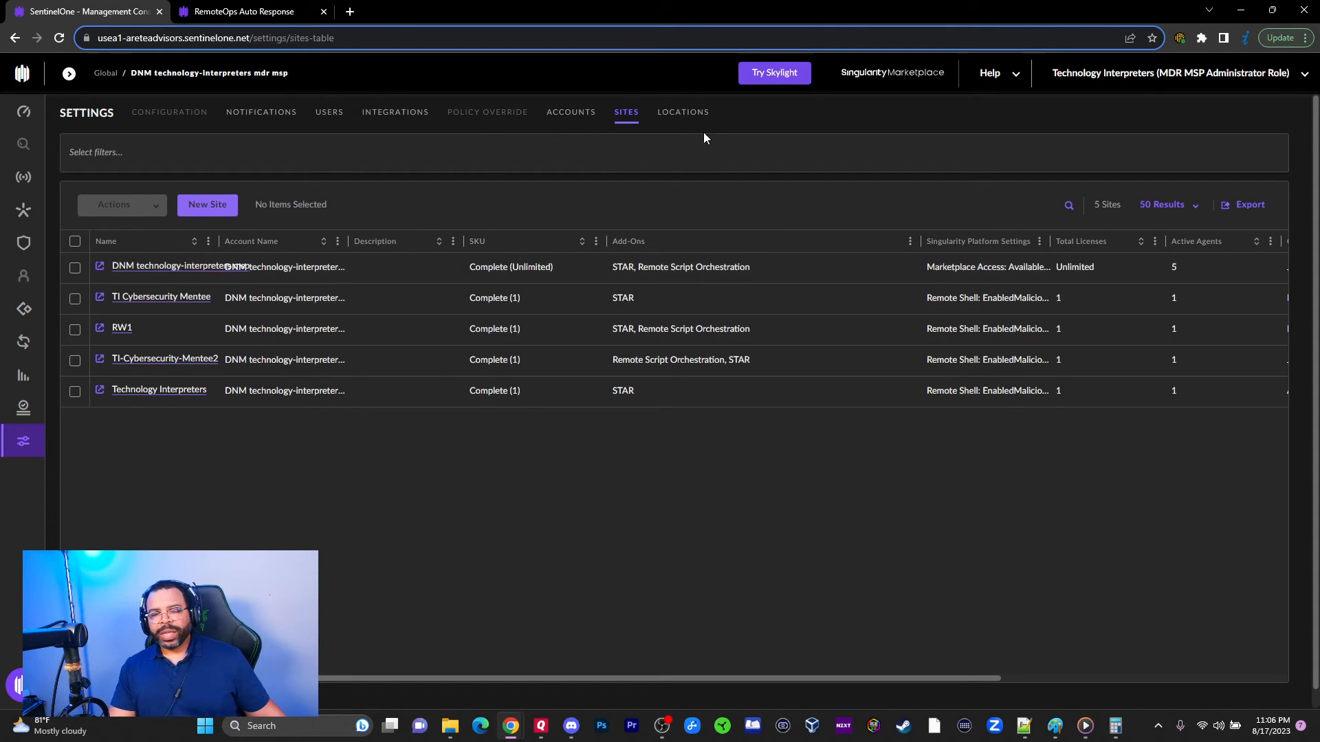
left_click(697, 113)
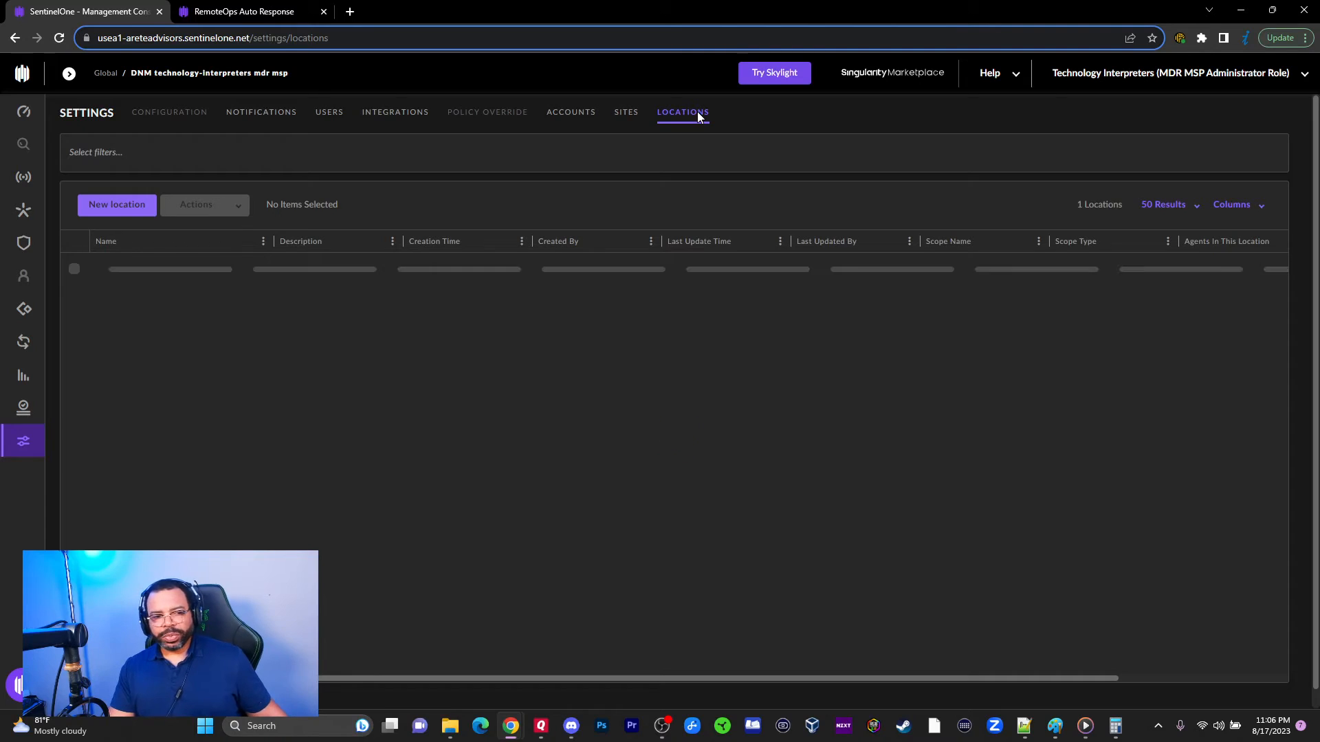
mouse_move(24, 184)
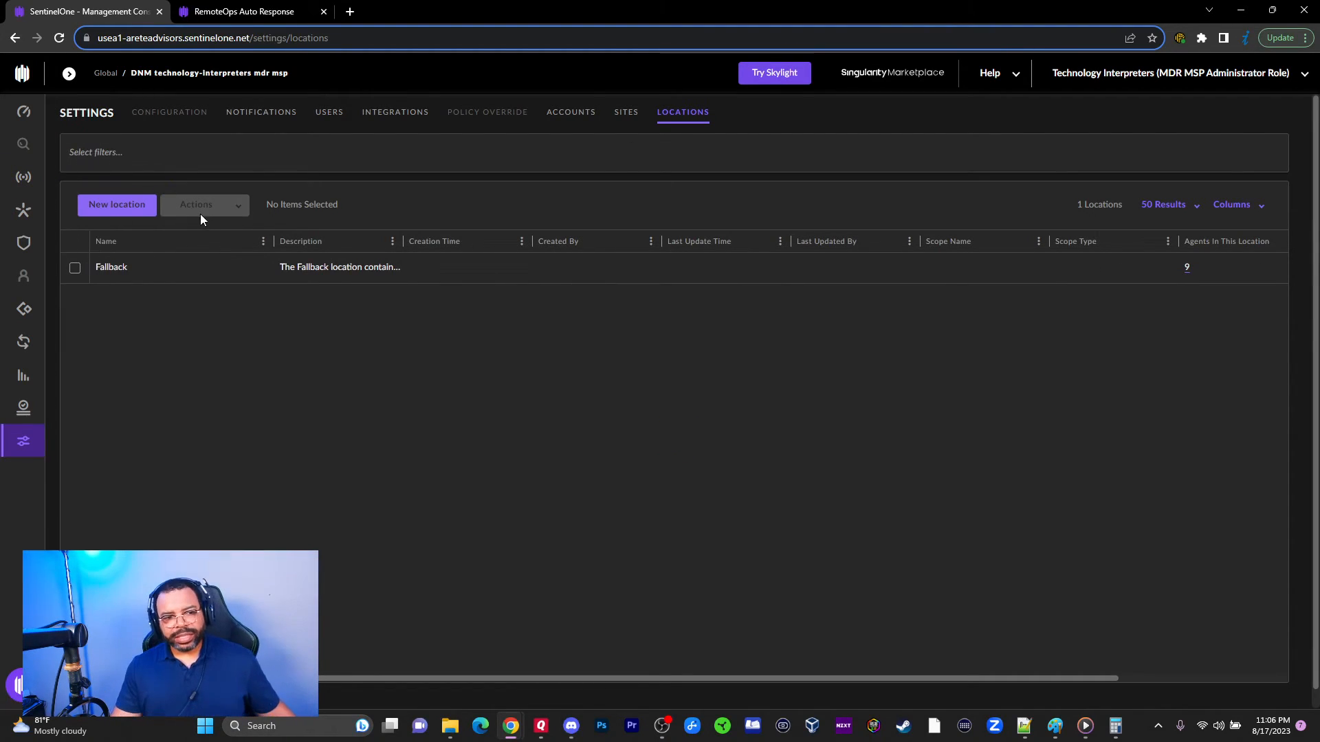
left_click(117, 204)
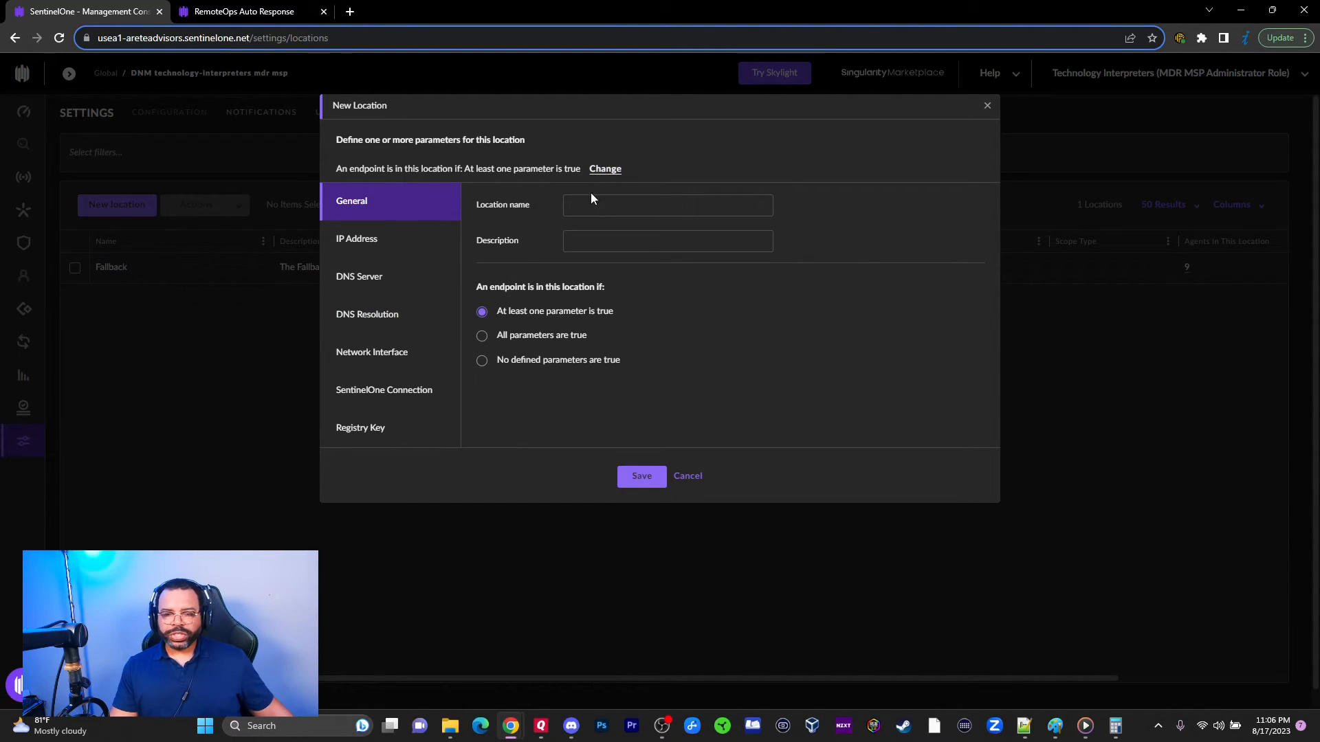
Step: Set the new location's IP address condition to none matching
left_click(578, 250)
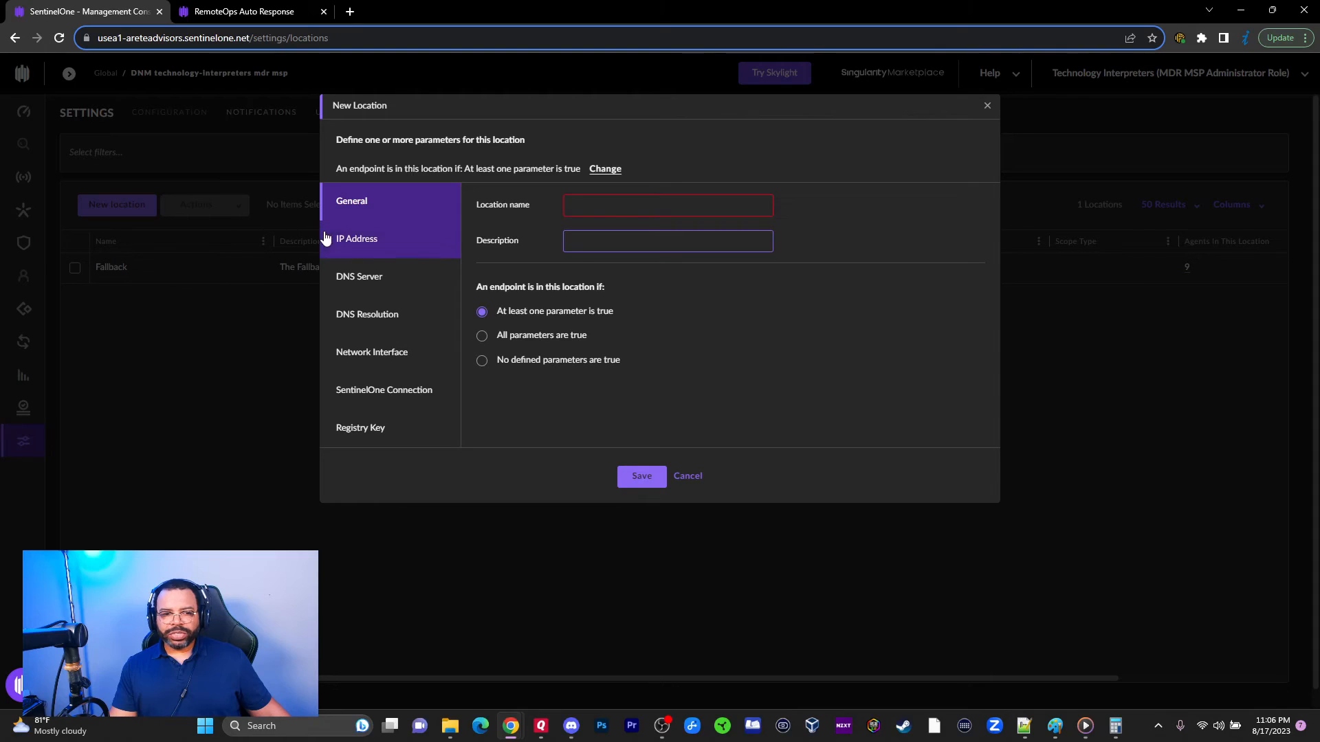
left_click(418, 239)
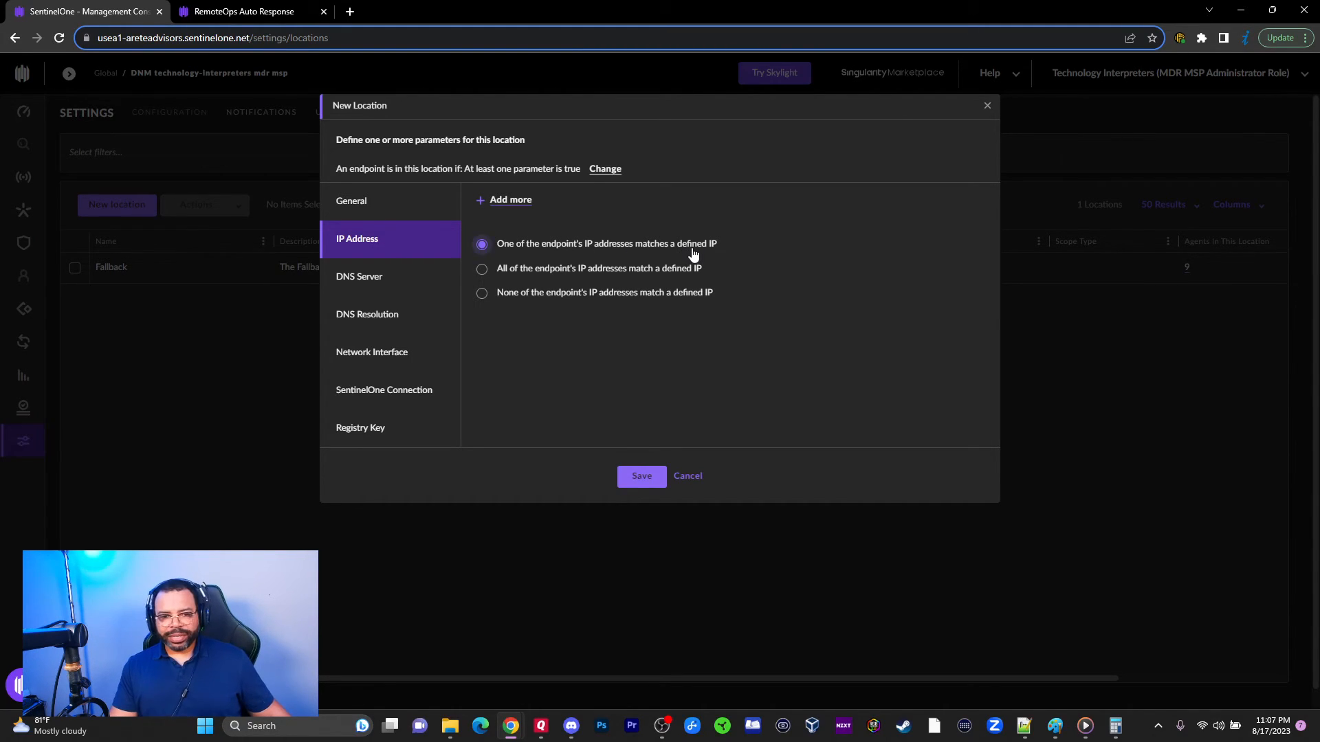
left_click(517, 270)
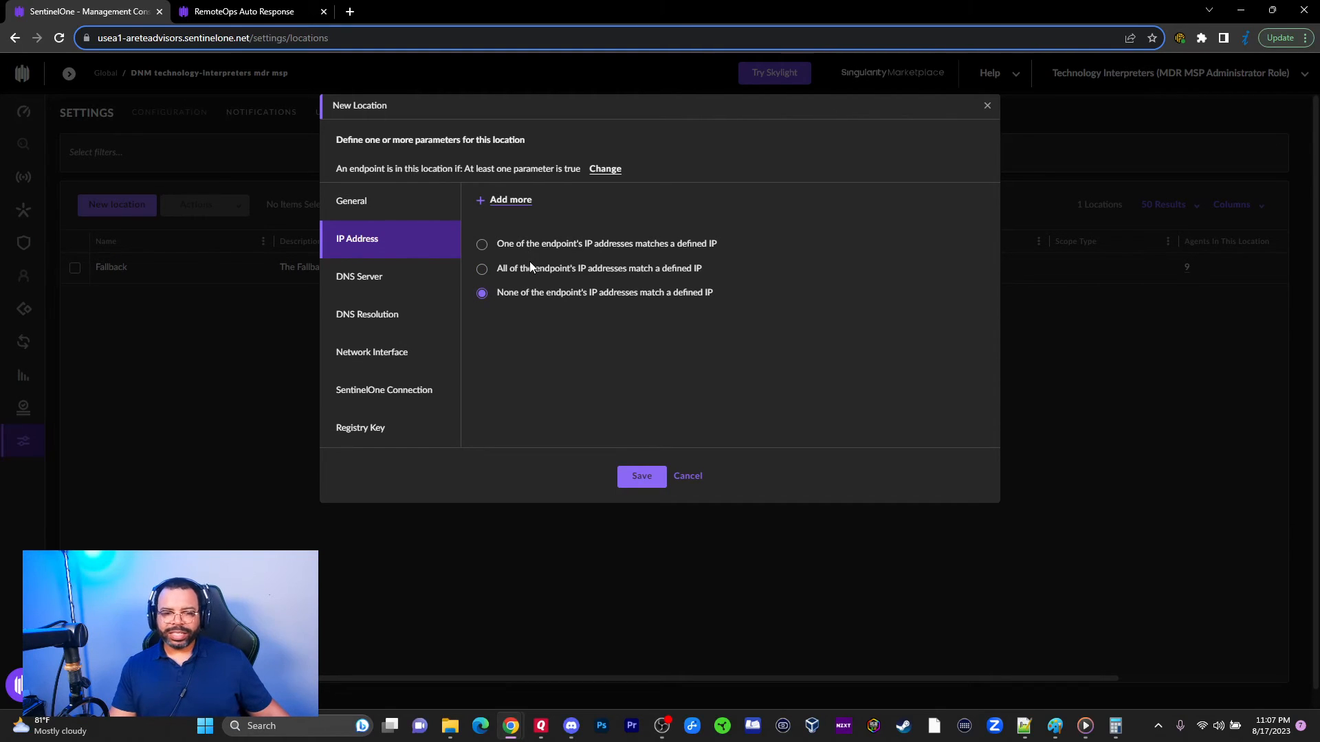
Step: Look through the DNS server, DNS resolution and network interface conditions
left_click(393, 284)
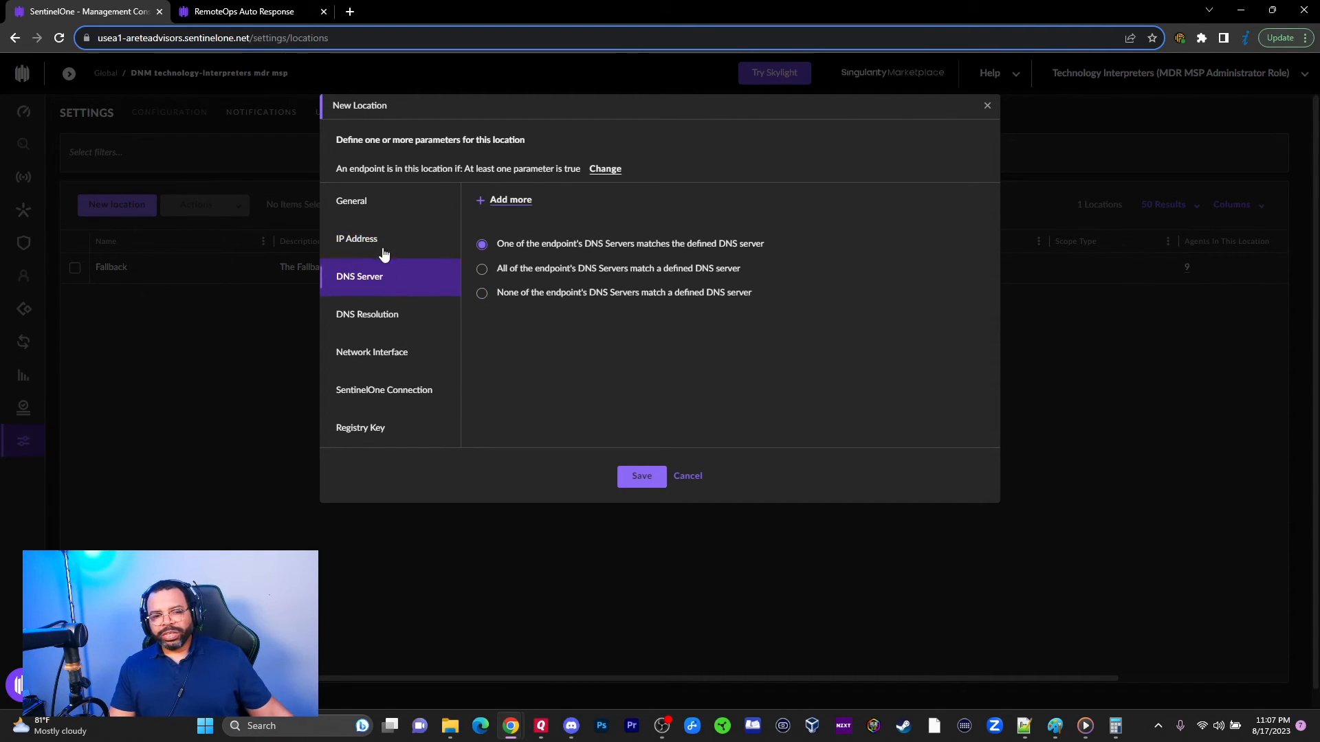
left_click(365, 316)
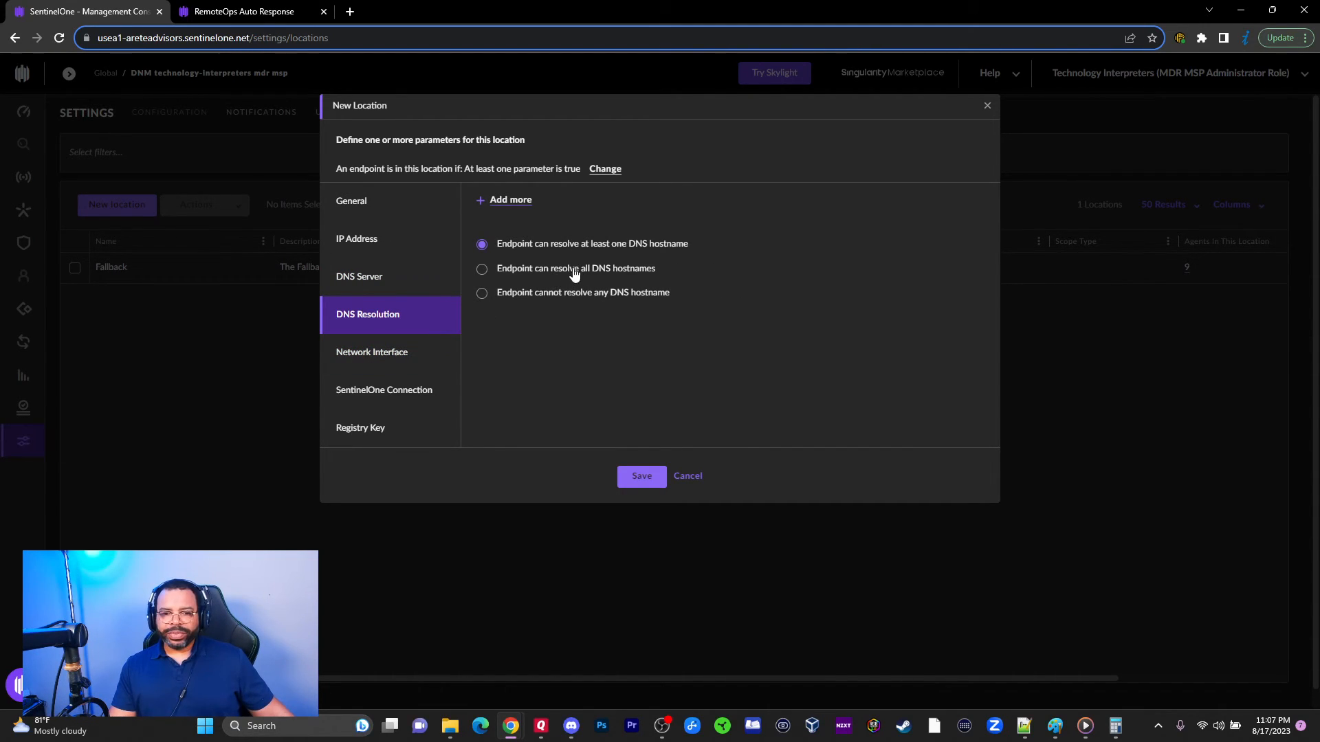
left_click(362, 347)
Step: Switch the network connection condition on and back off, then view the SentinelOne connection conditions
left_click(492, 216)
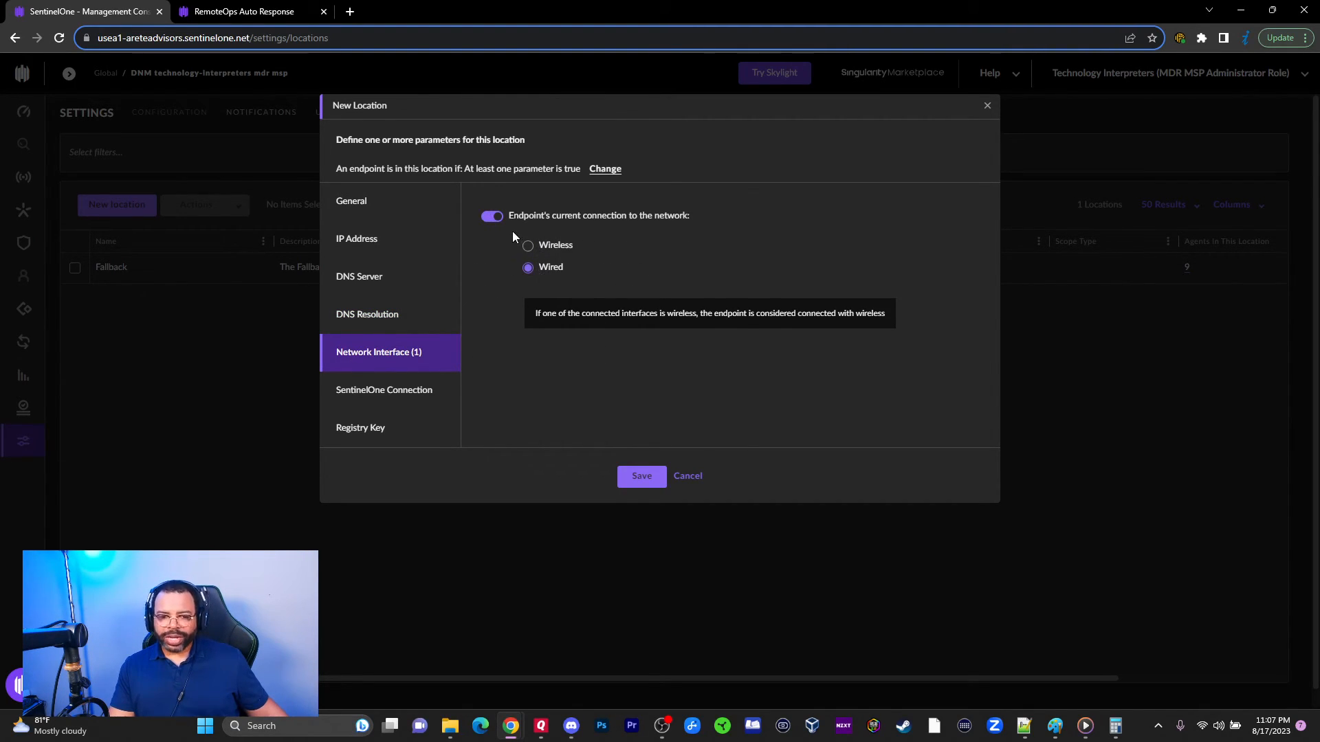
left_click(491, 216)
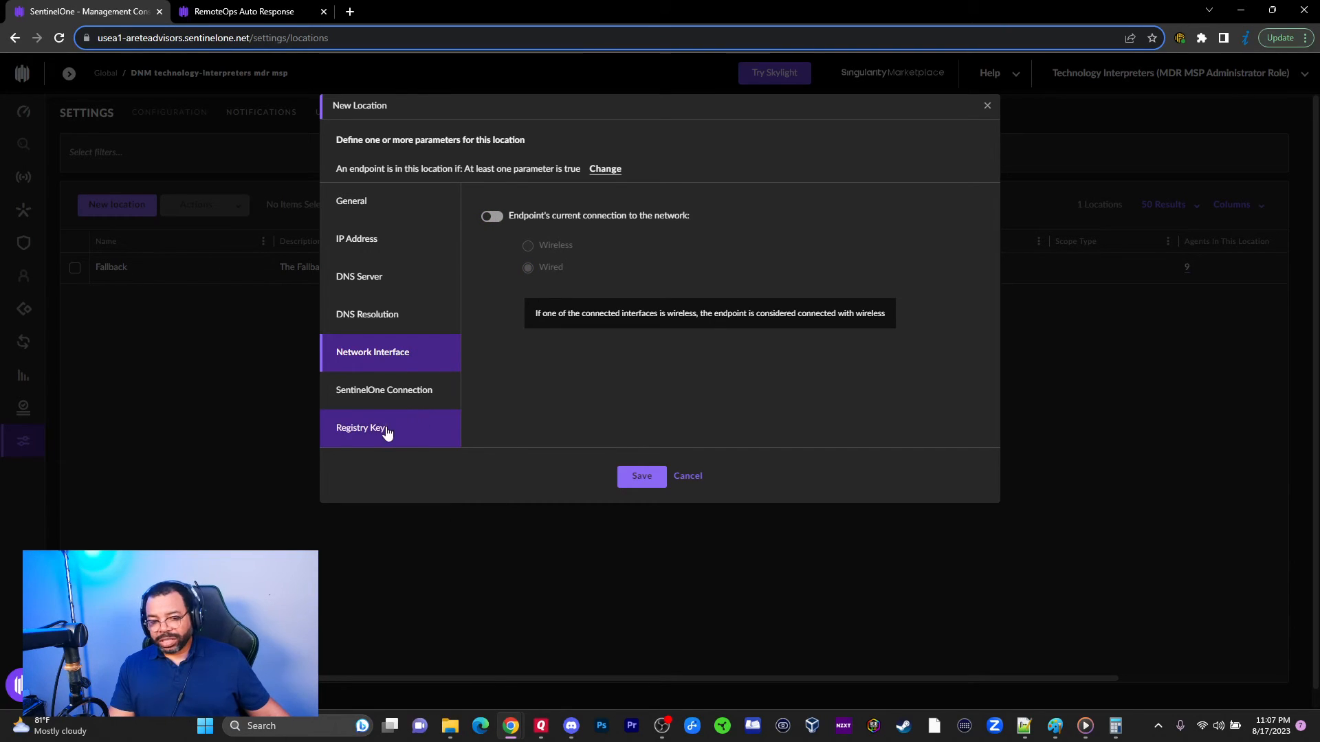
left_click(382, 406)
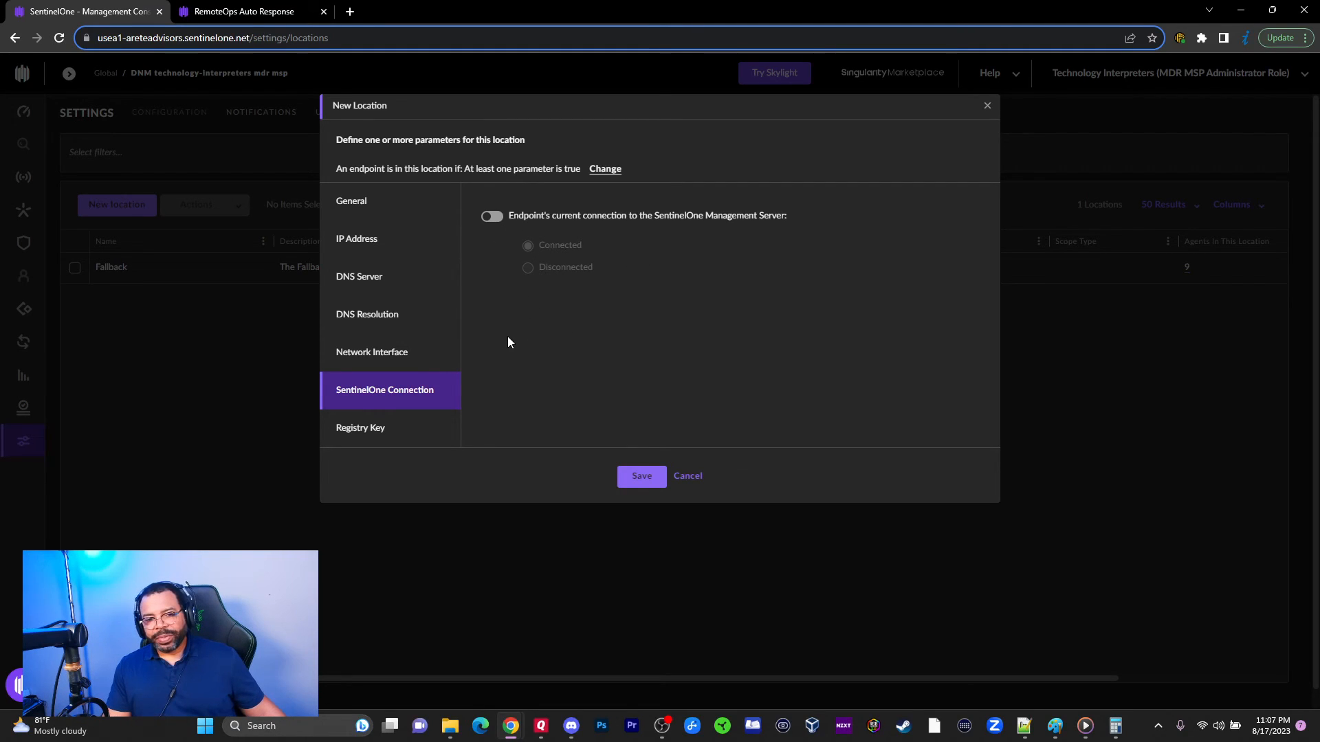
Step: Reveal the Registry Key condition fields, focus Key name, and start a Windows search
left_click(399, 432)
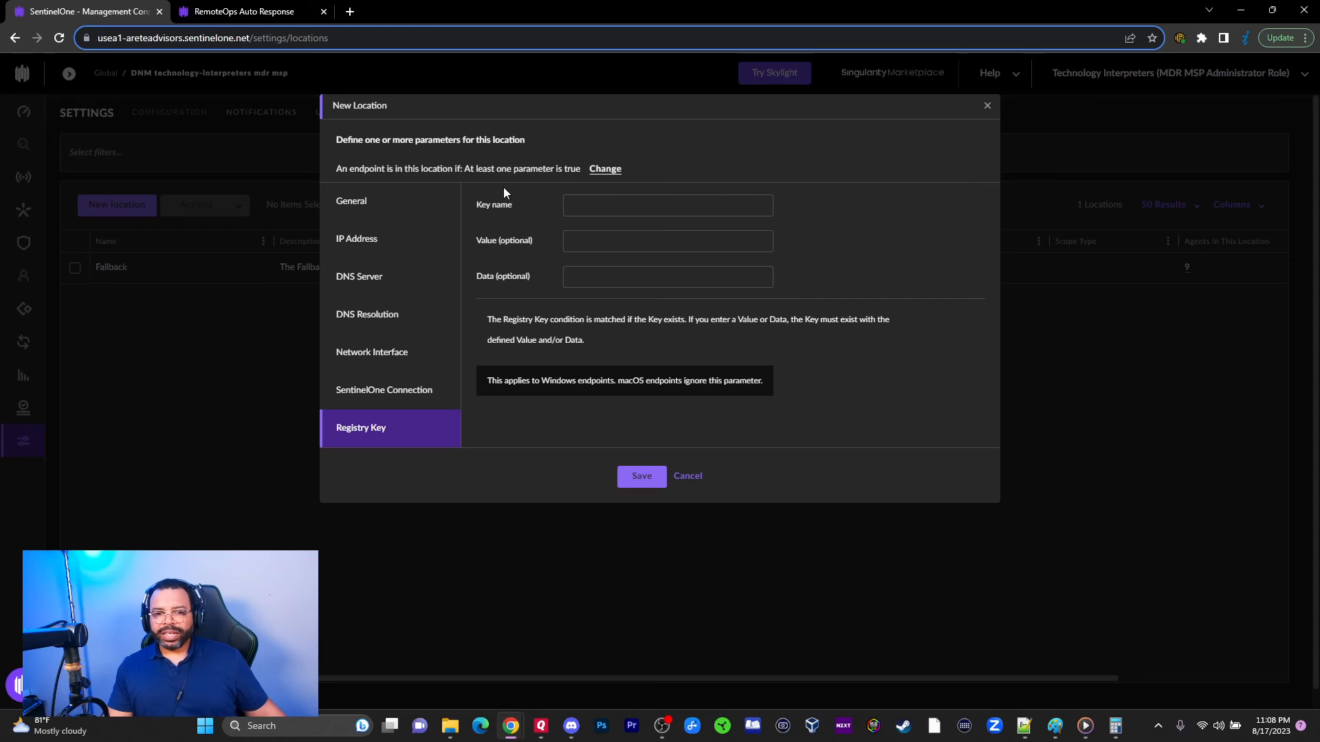
left_click(577, 200)
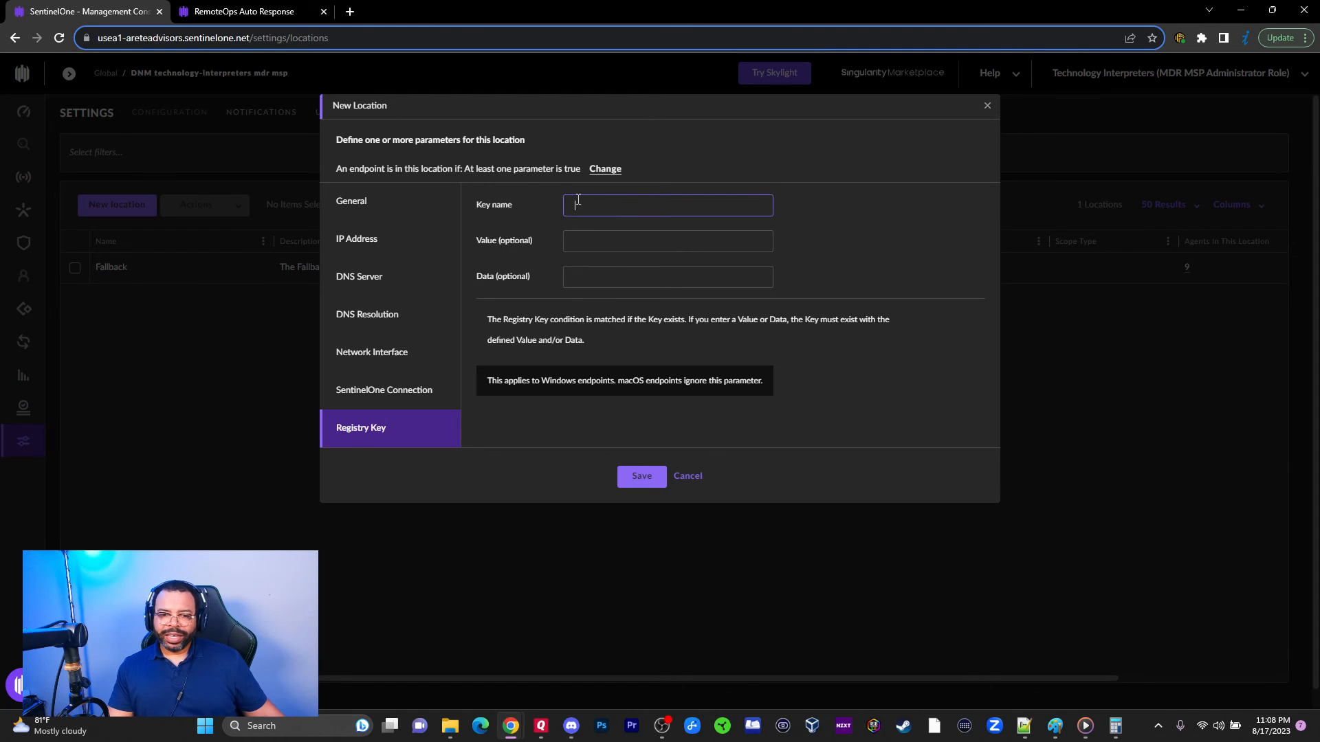
left_click(278, 723)
Step: Search Windows for 'regedi', check Registry Editor's launch options, then close search without launching it
type("r")
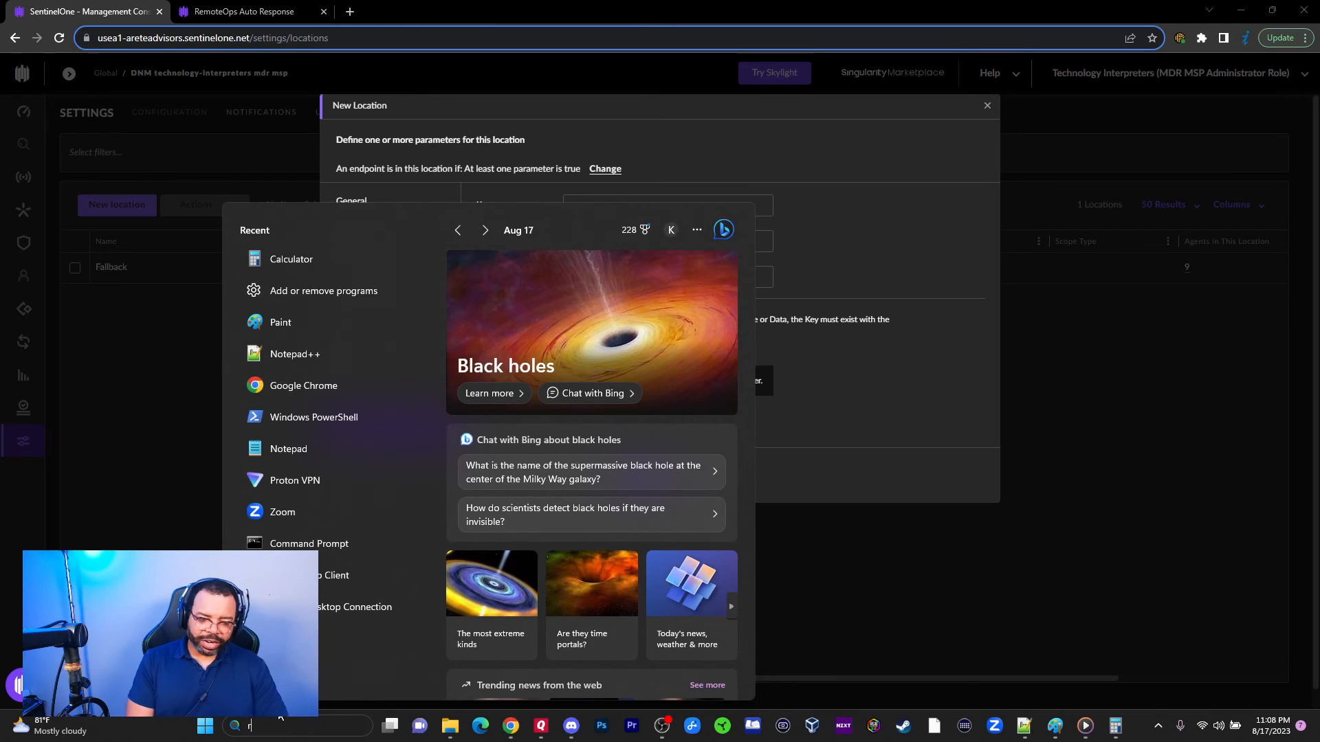
type("egedit")
key("BackSpace")
key("BackSpace")
key("BackSpace")
key("BackSpace")
key("BackSpace")
key("BackSpace")
key("BackSpace")
type("regedi")
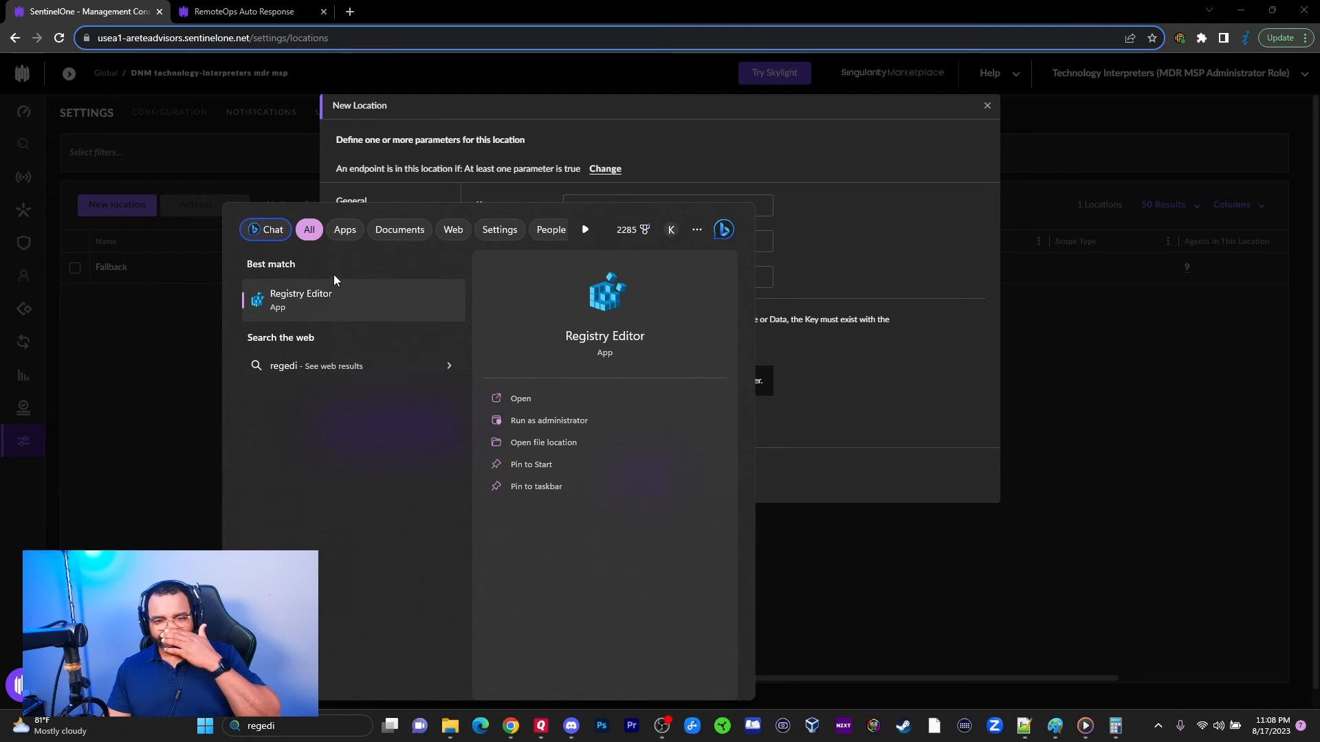
right_click(286, 301)
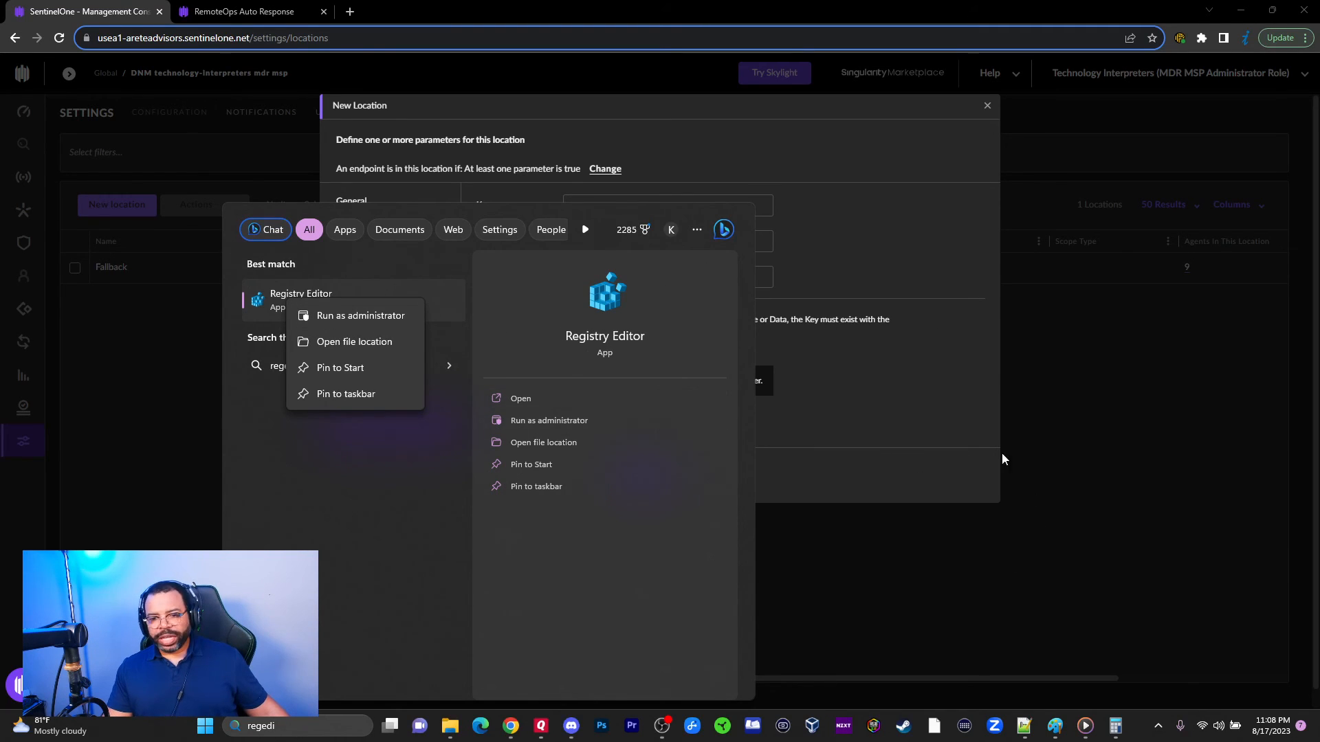
left_click(799, 330)
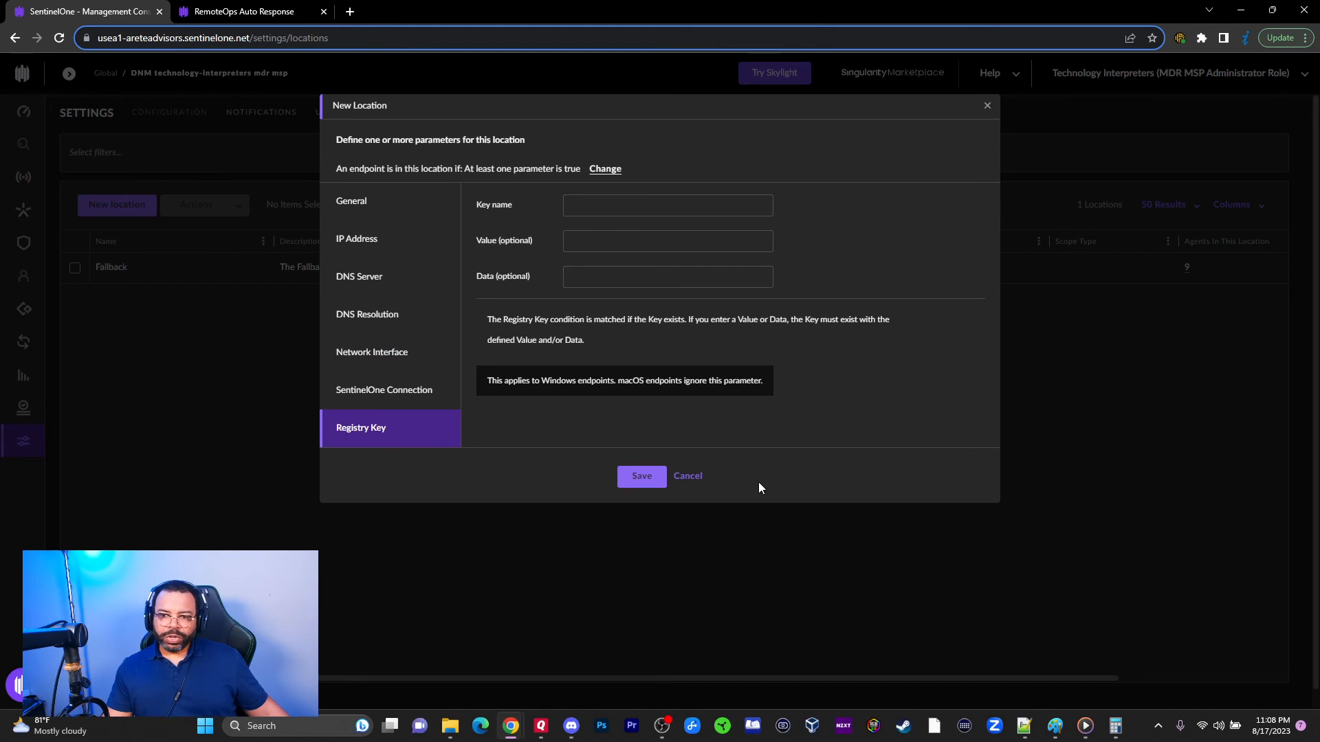
Step: Cancel the New Location dialog, leaving Fallback as the only location
left_click(693, 477)
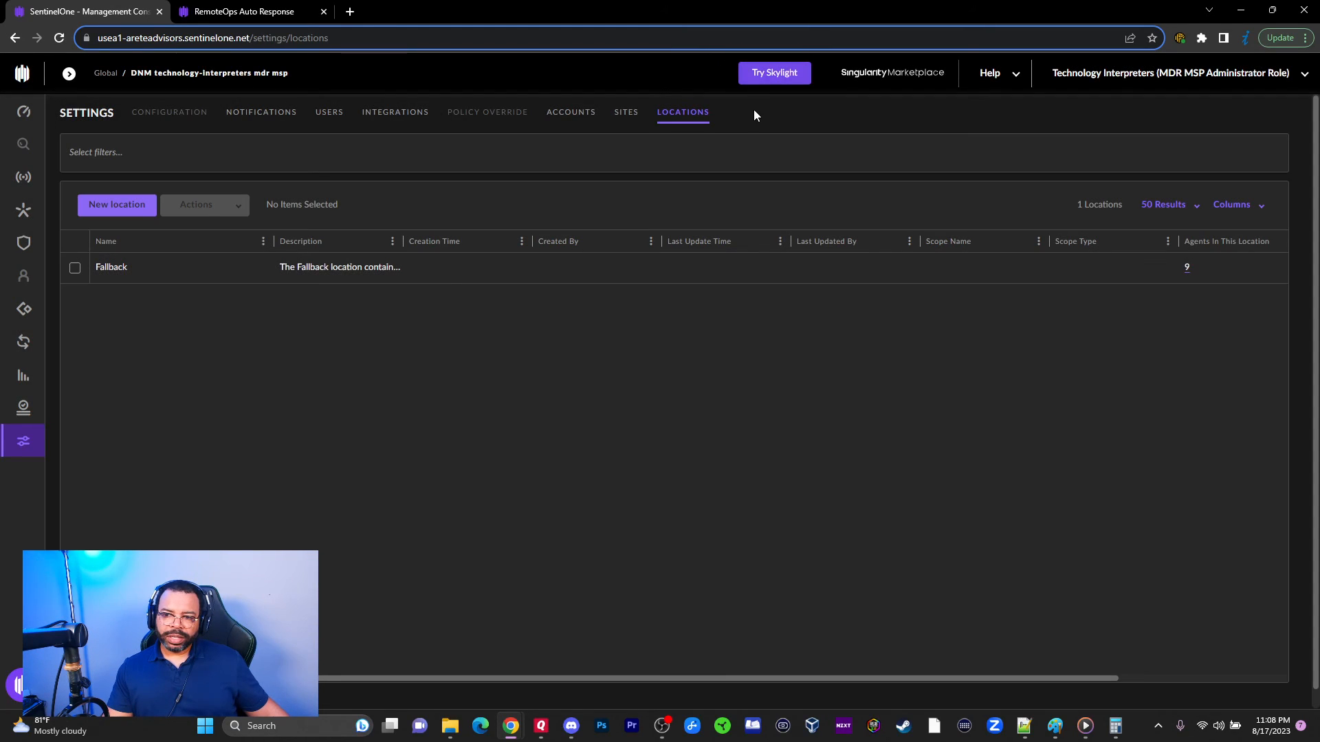